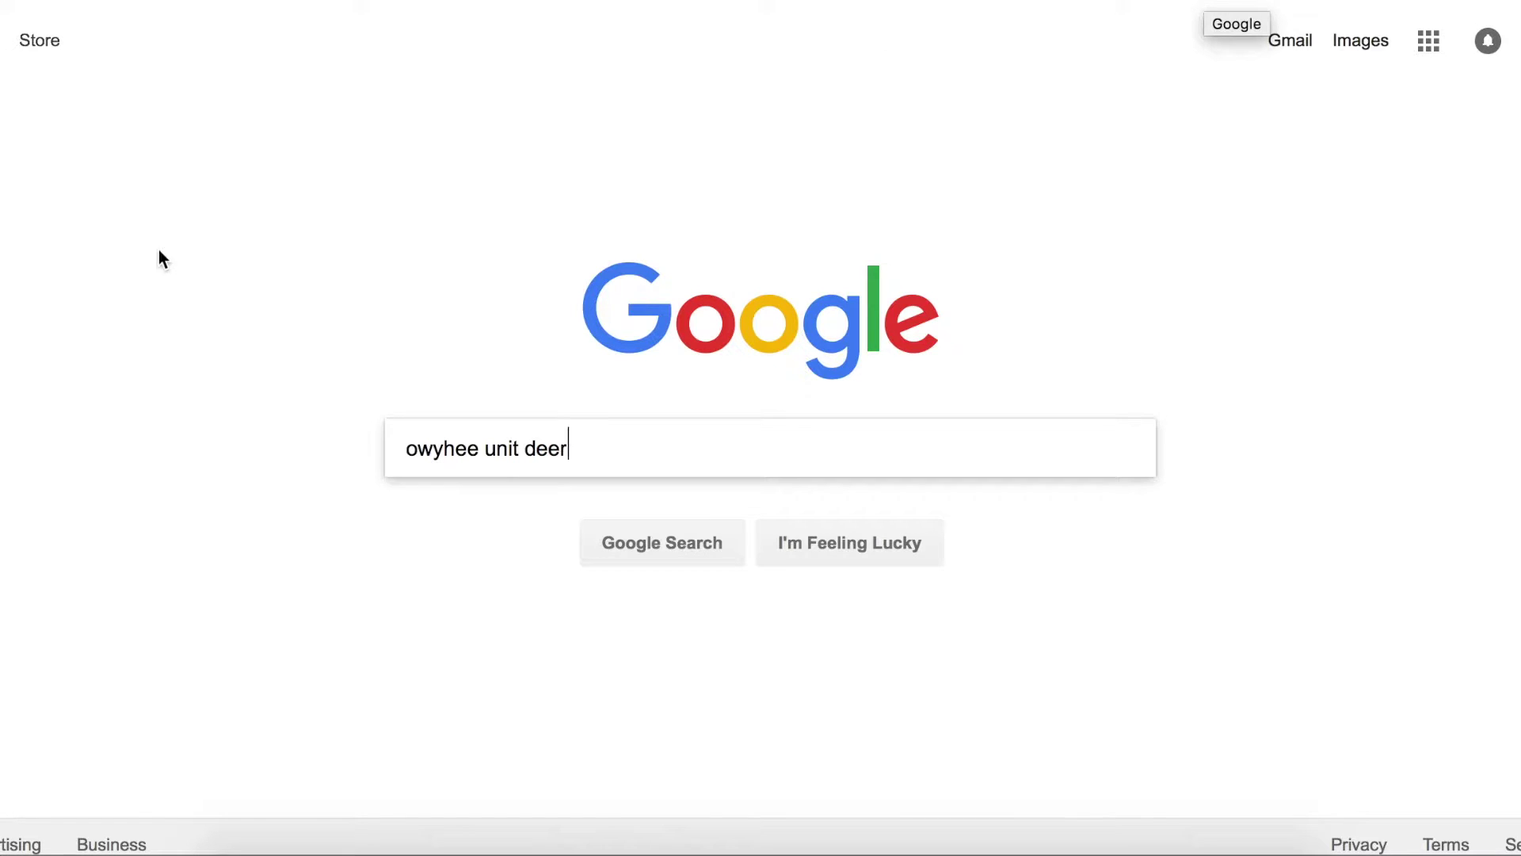
Search Google for 'owyhee unit deer'
click(515, 449)
drag(515, 449, 342, 449)
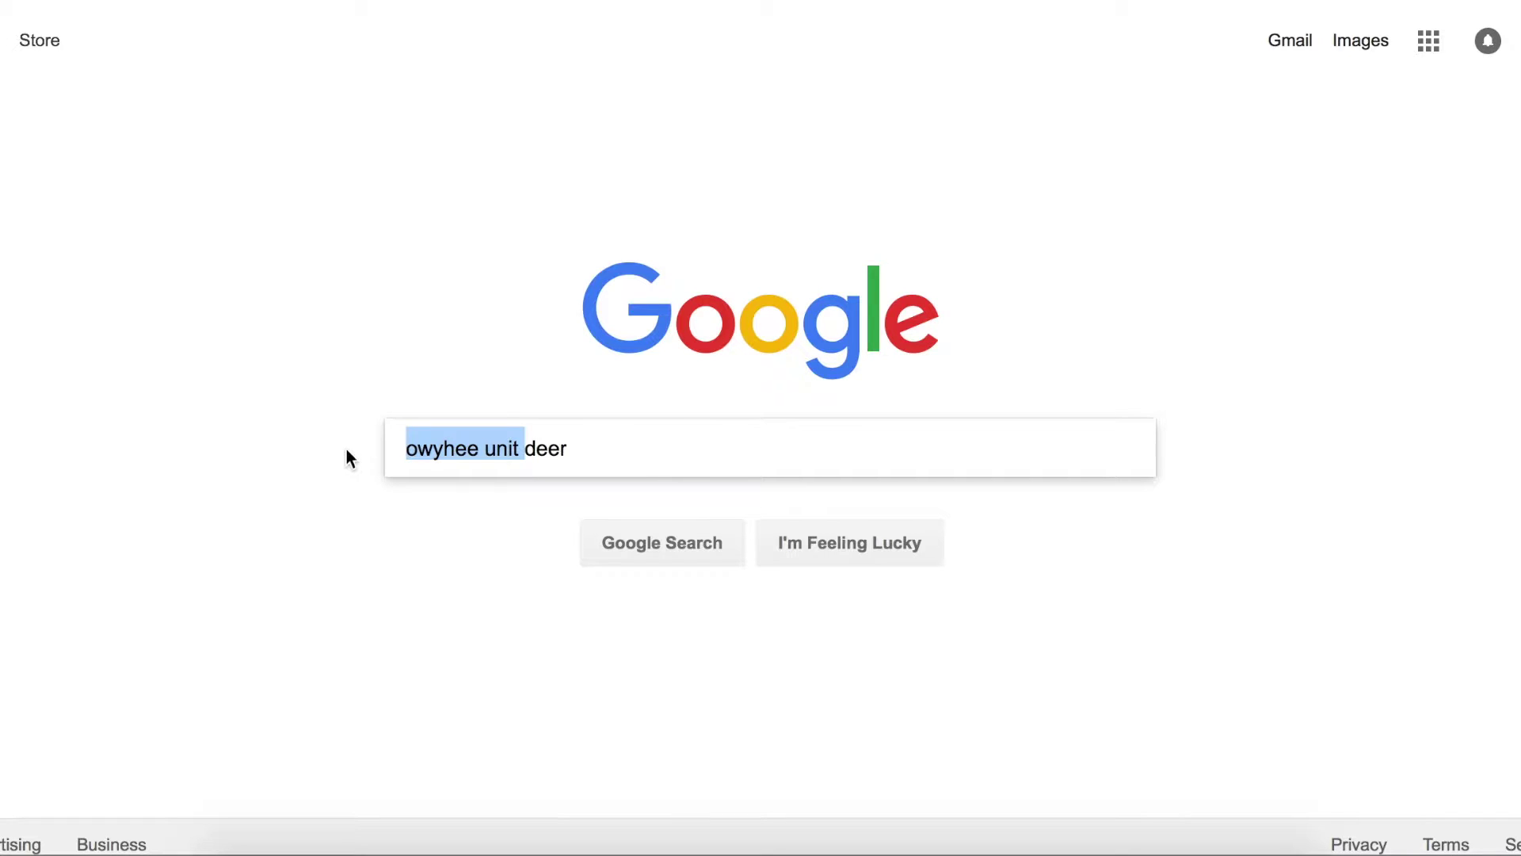
drag(605, 451, 523, 456)
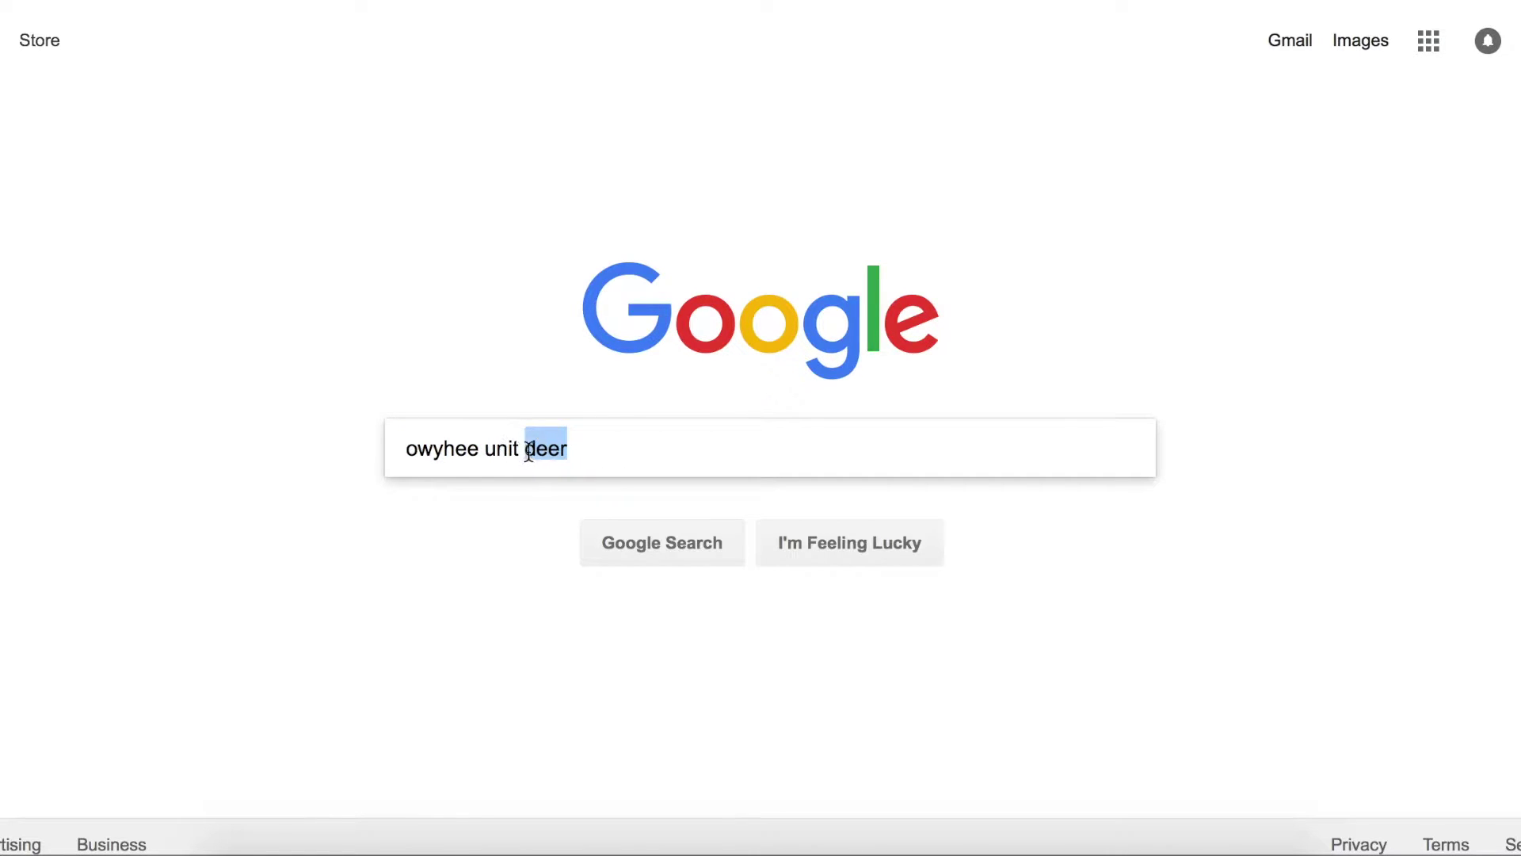
click(617, 452)
key(Return)
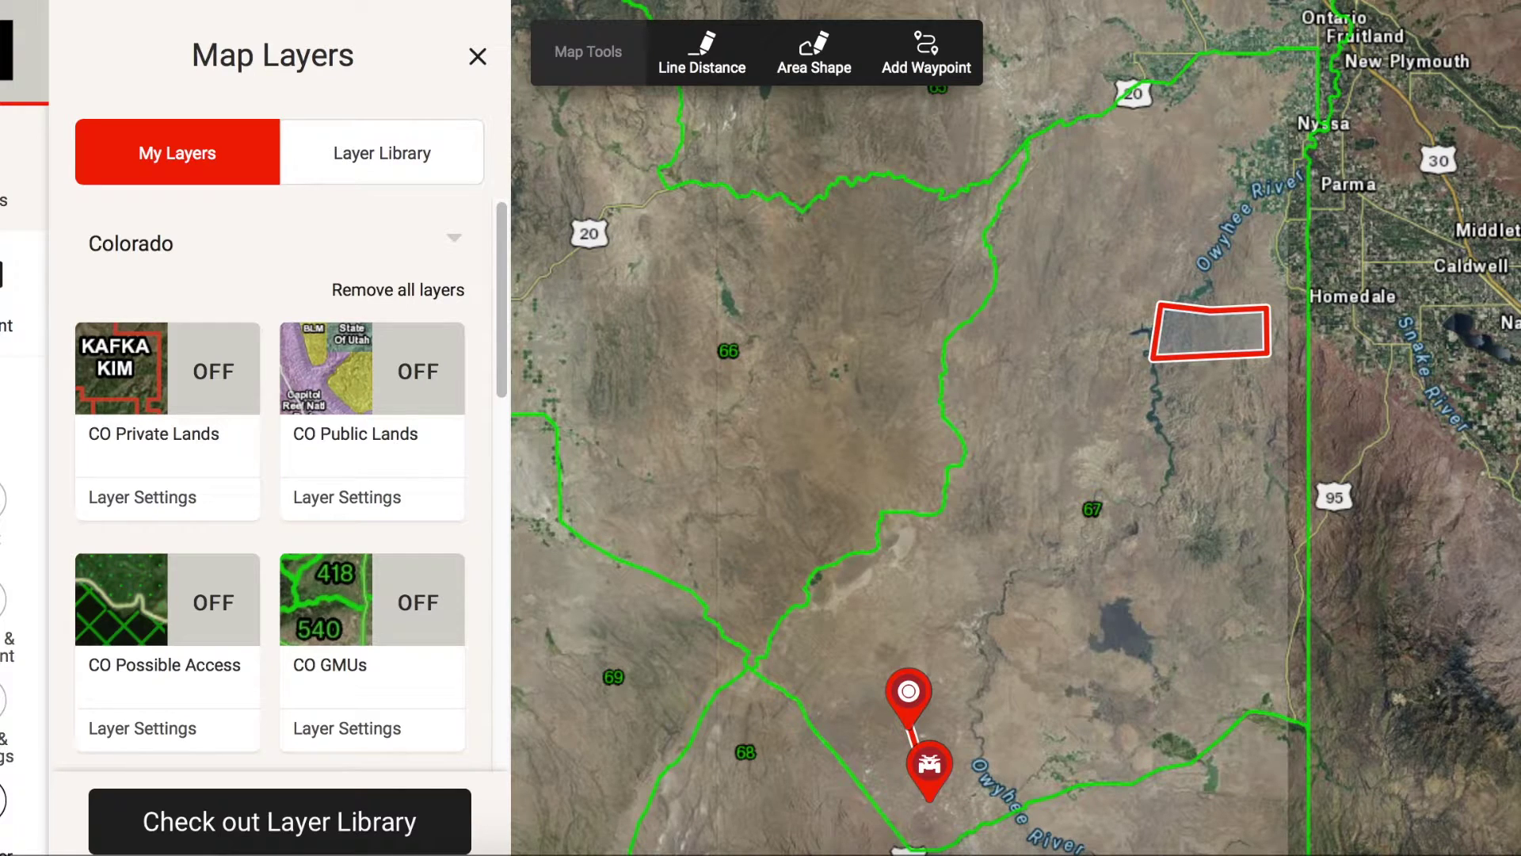
Return to the results and open goHUNT's 'Oregon Unit 67 - Owyhee' page
key(ctrl+Tab)
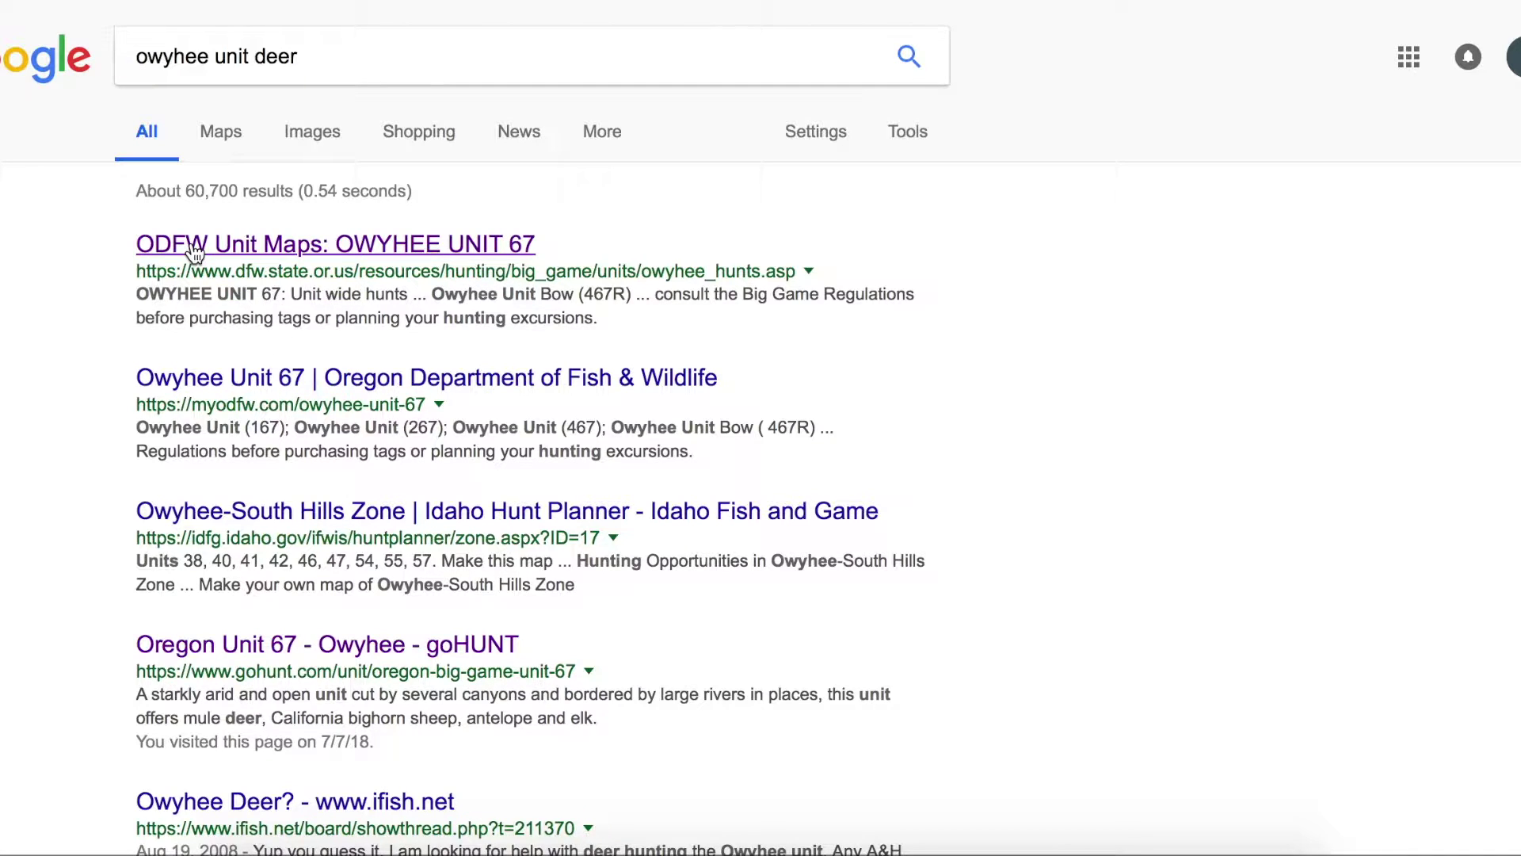
scroll(12, 368, down, 1)
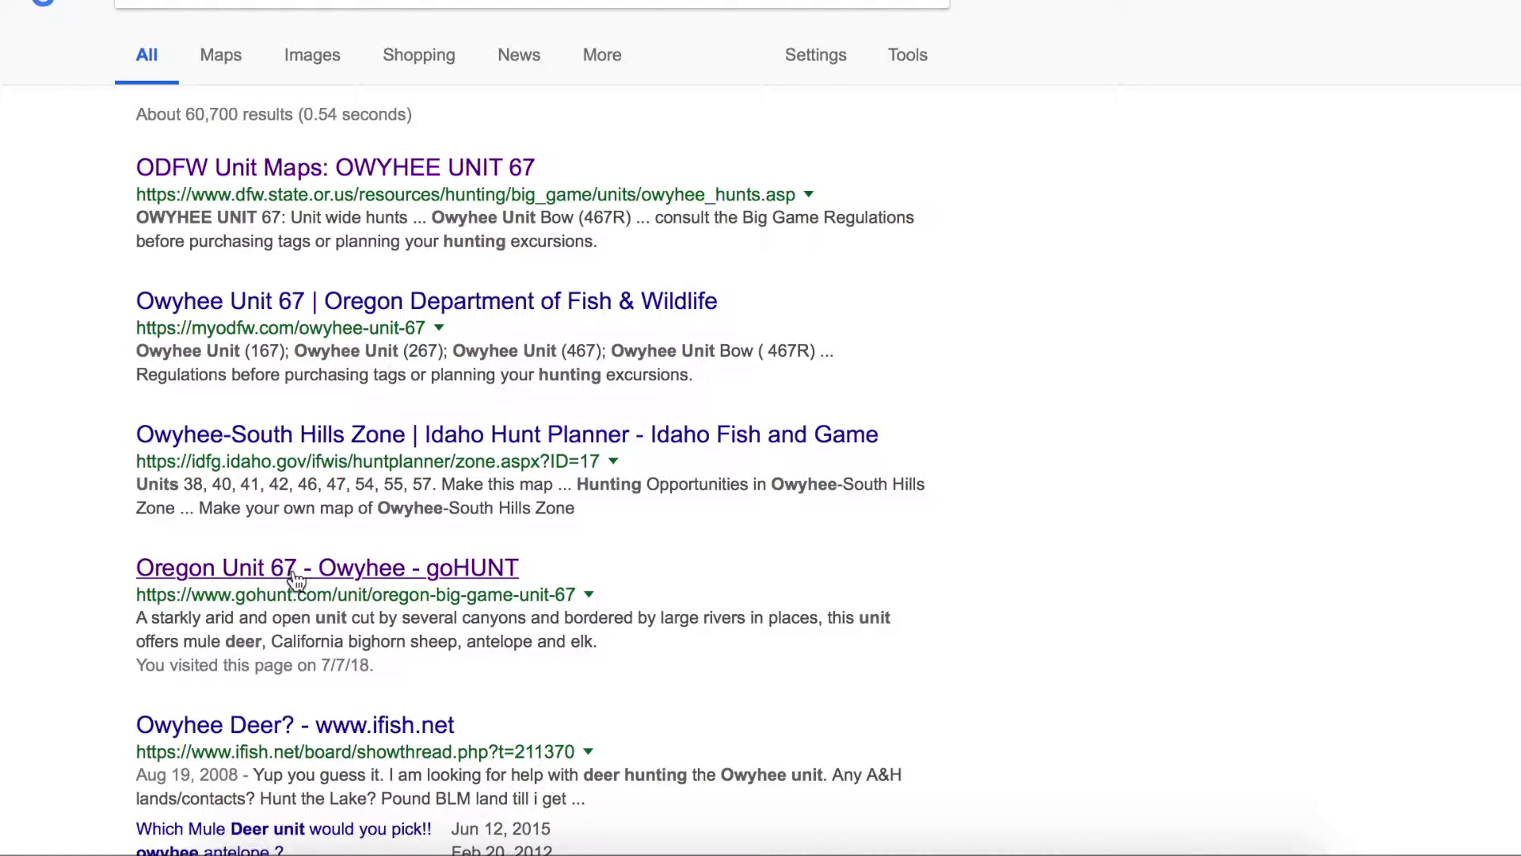
click(379, 582)
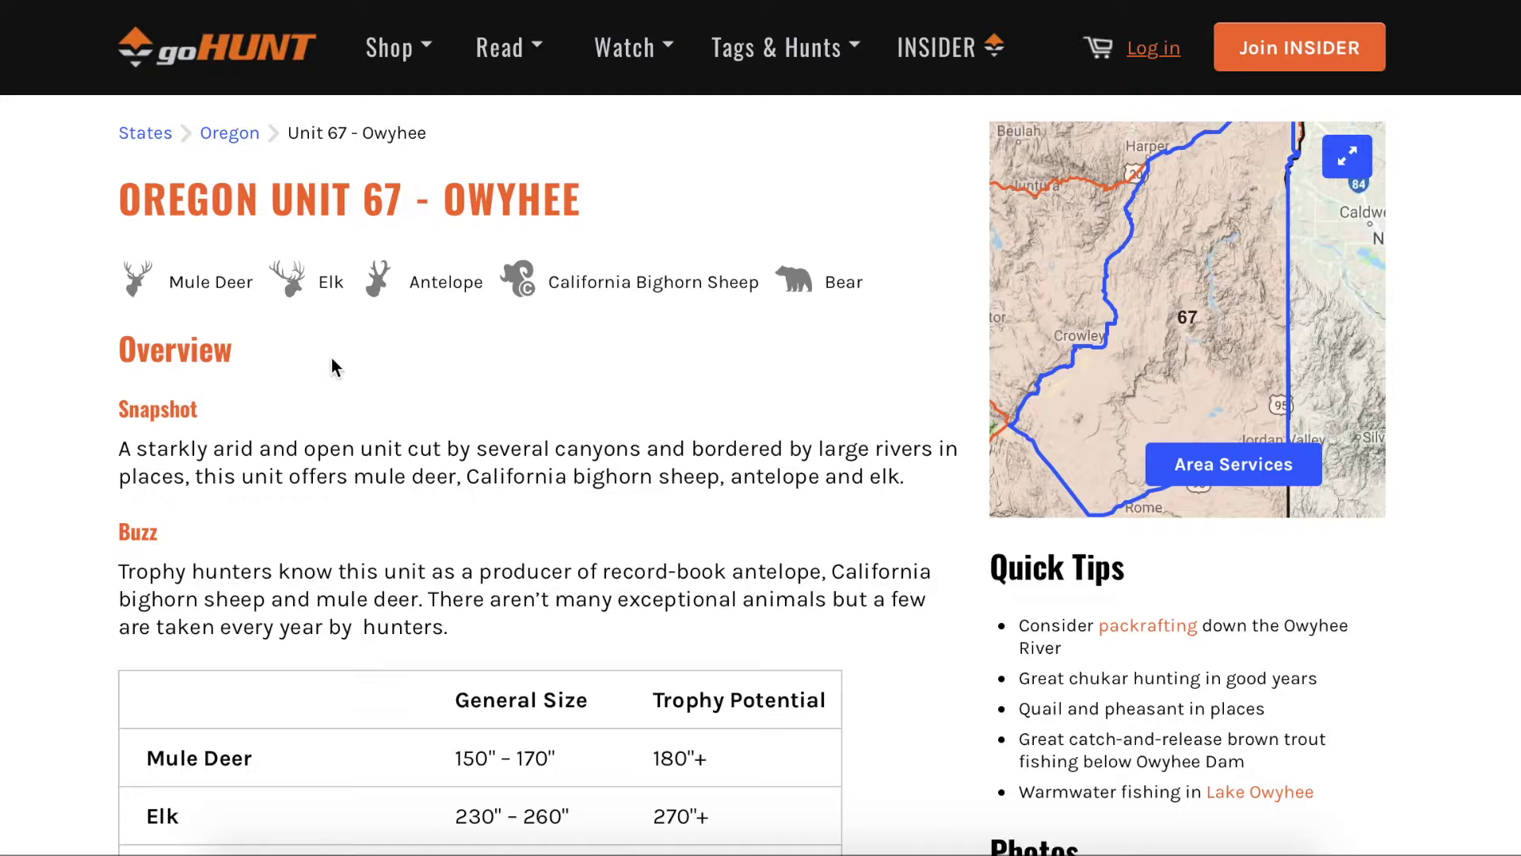
Read down goHUNT's Unit 67 page and highlight its archery season advice
scroll(384, 475, down, 1)
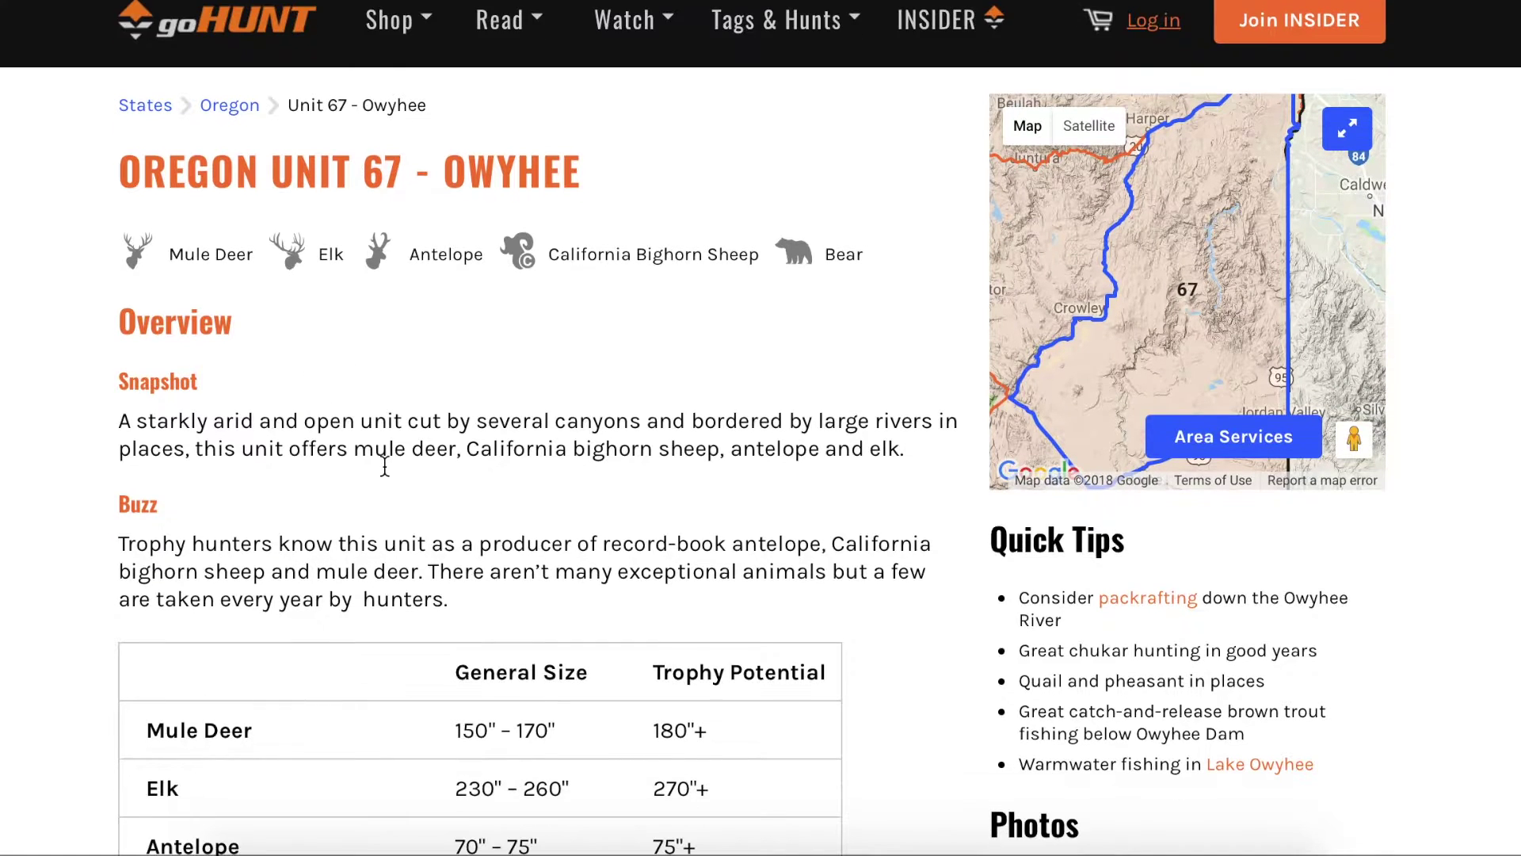
scroll(385, 476, down, 1)
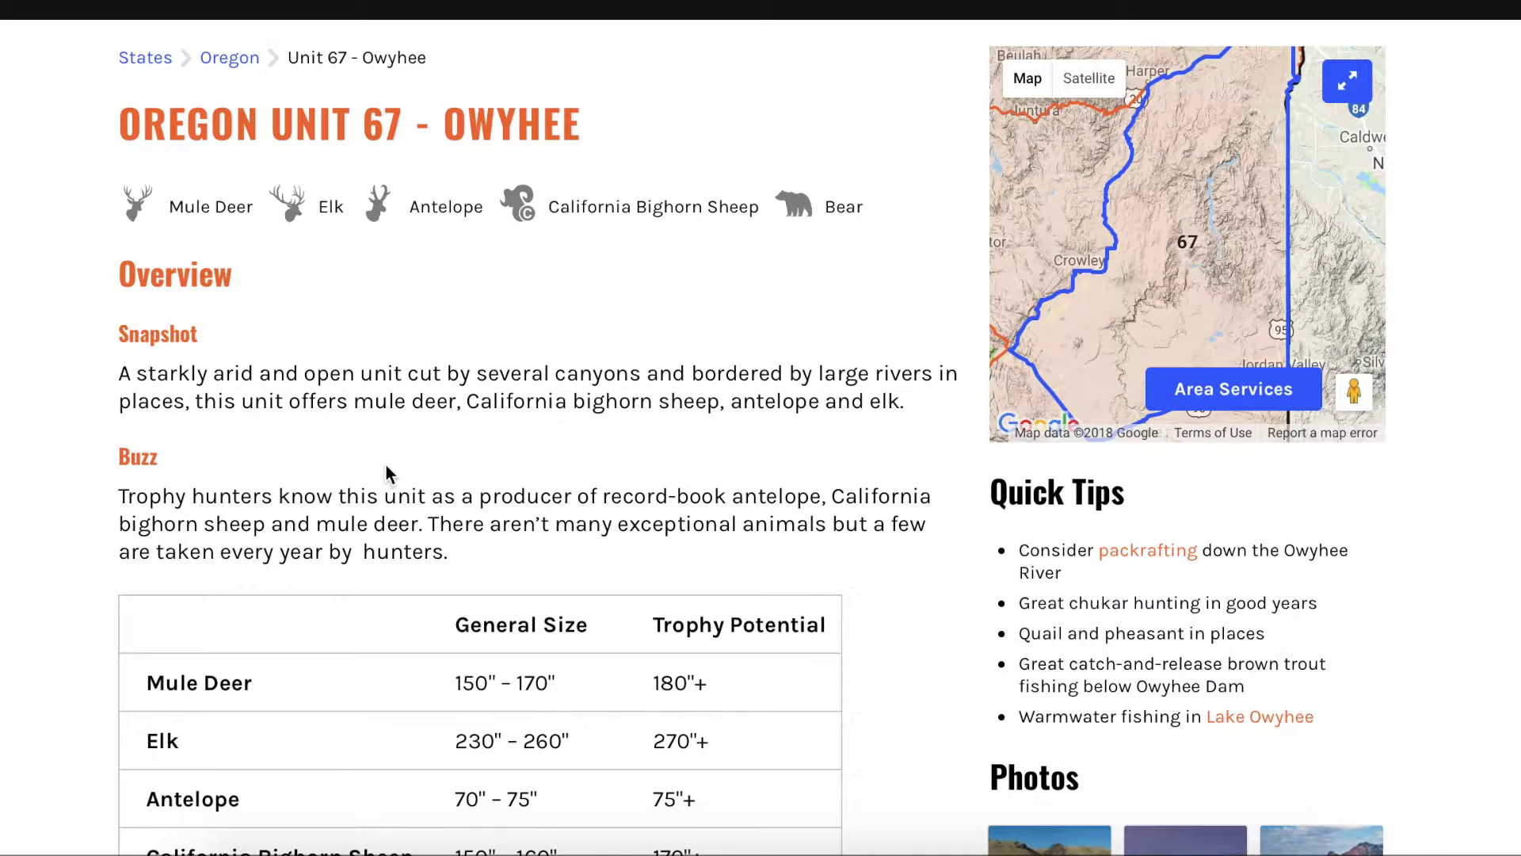
scroll(388, 461, down, 10)
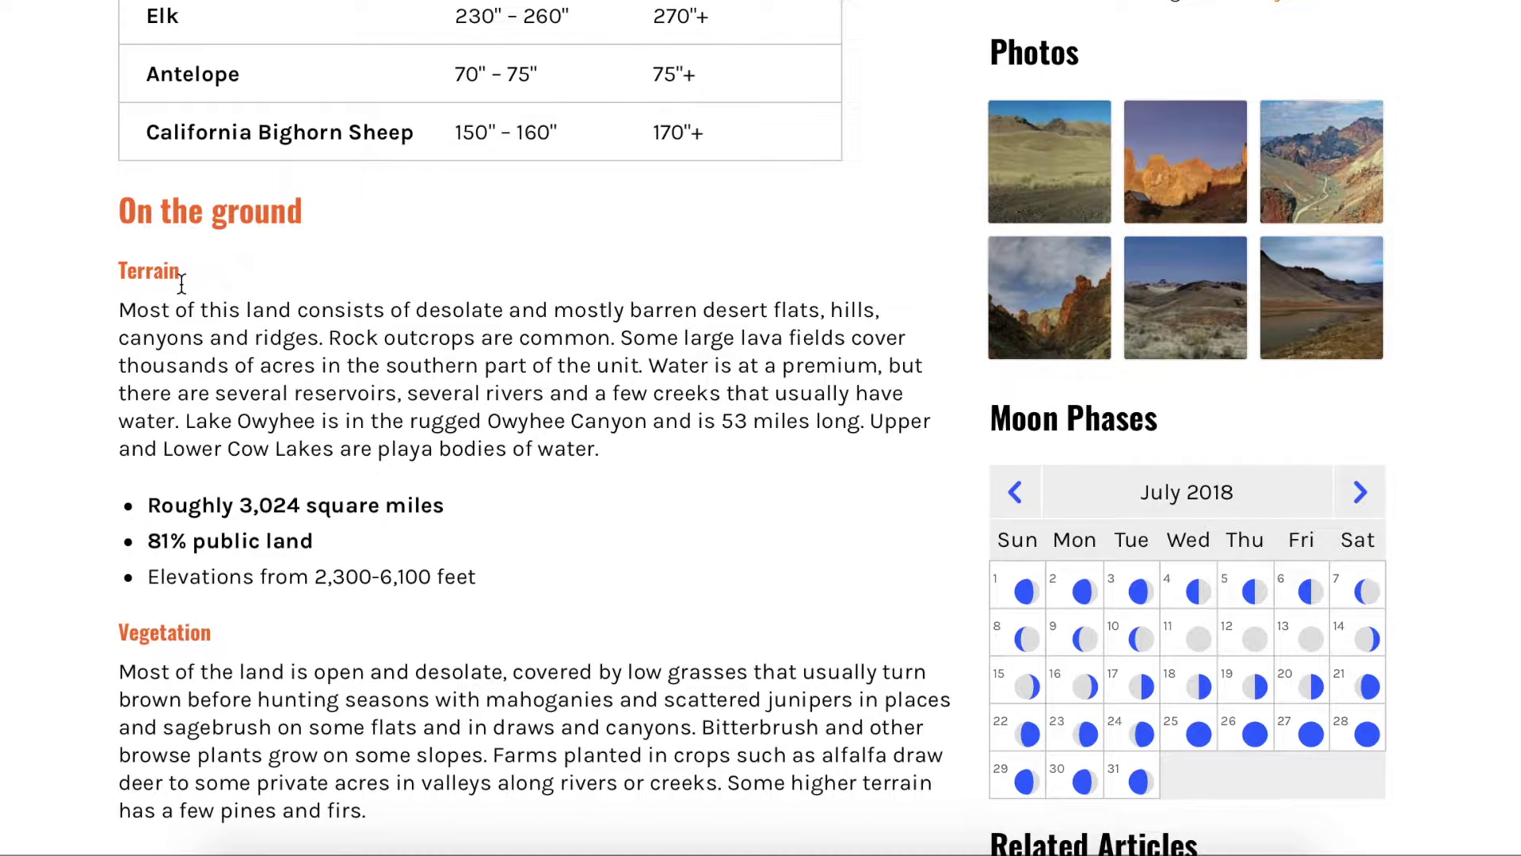
scroll(213, 630, down, 4)
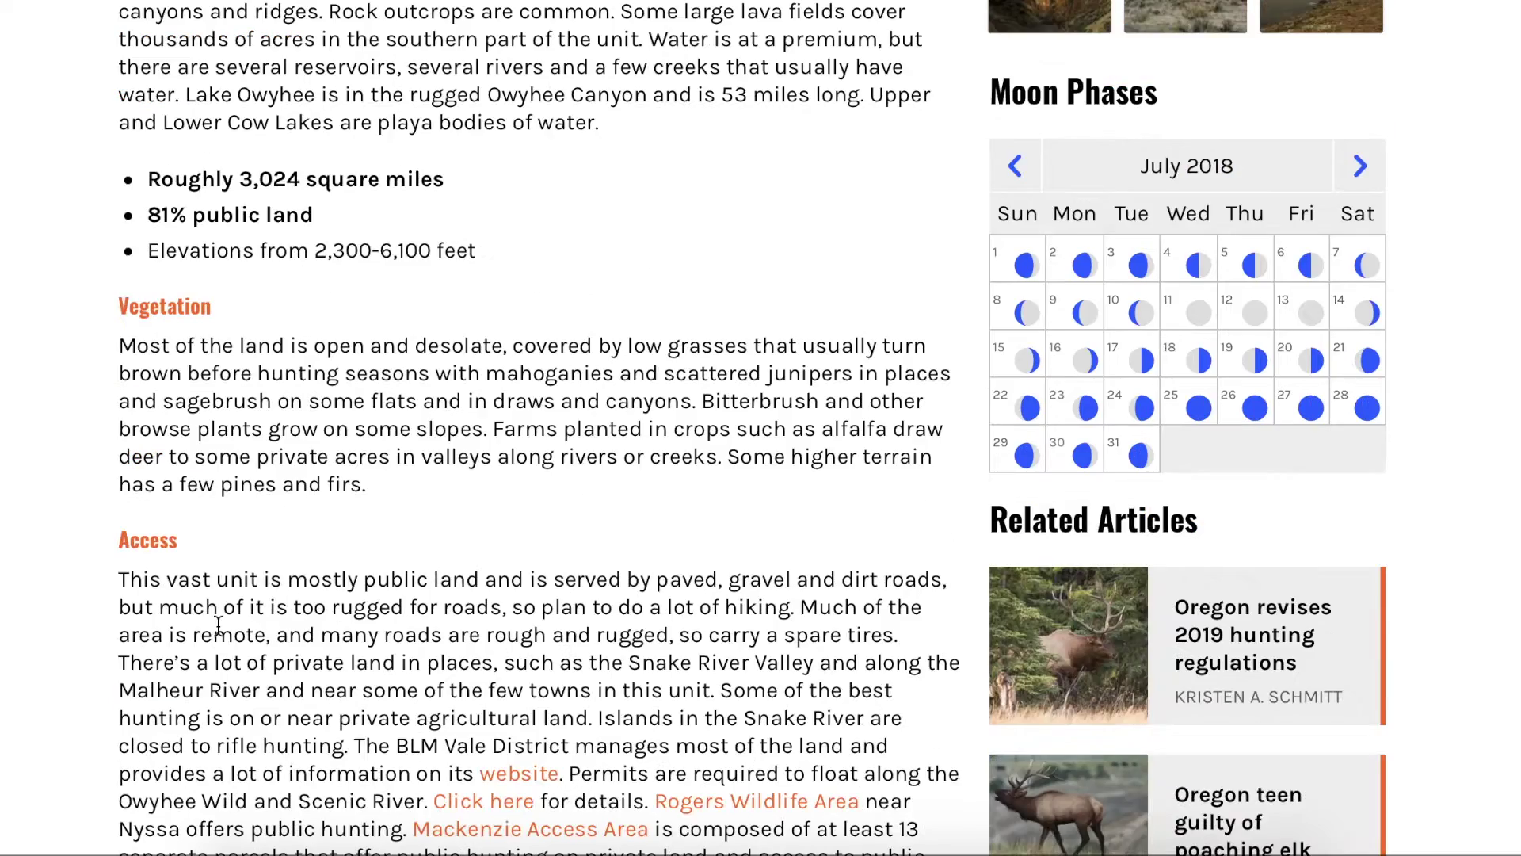
scroll(218, 626, down, 3)
scroll(305, 676, down, 10)
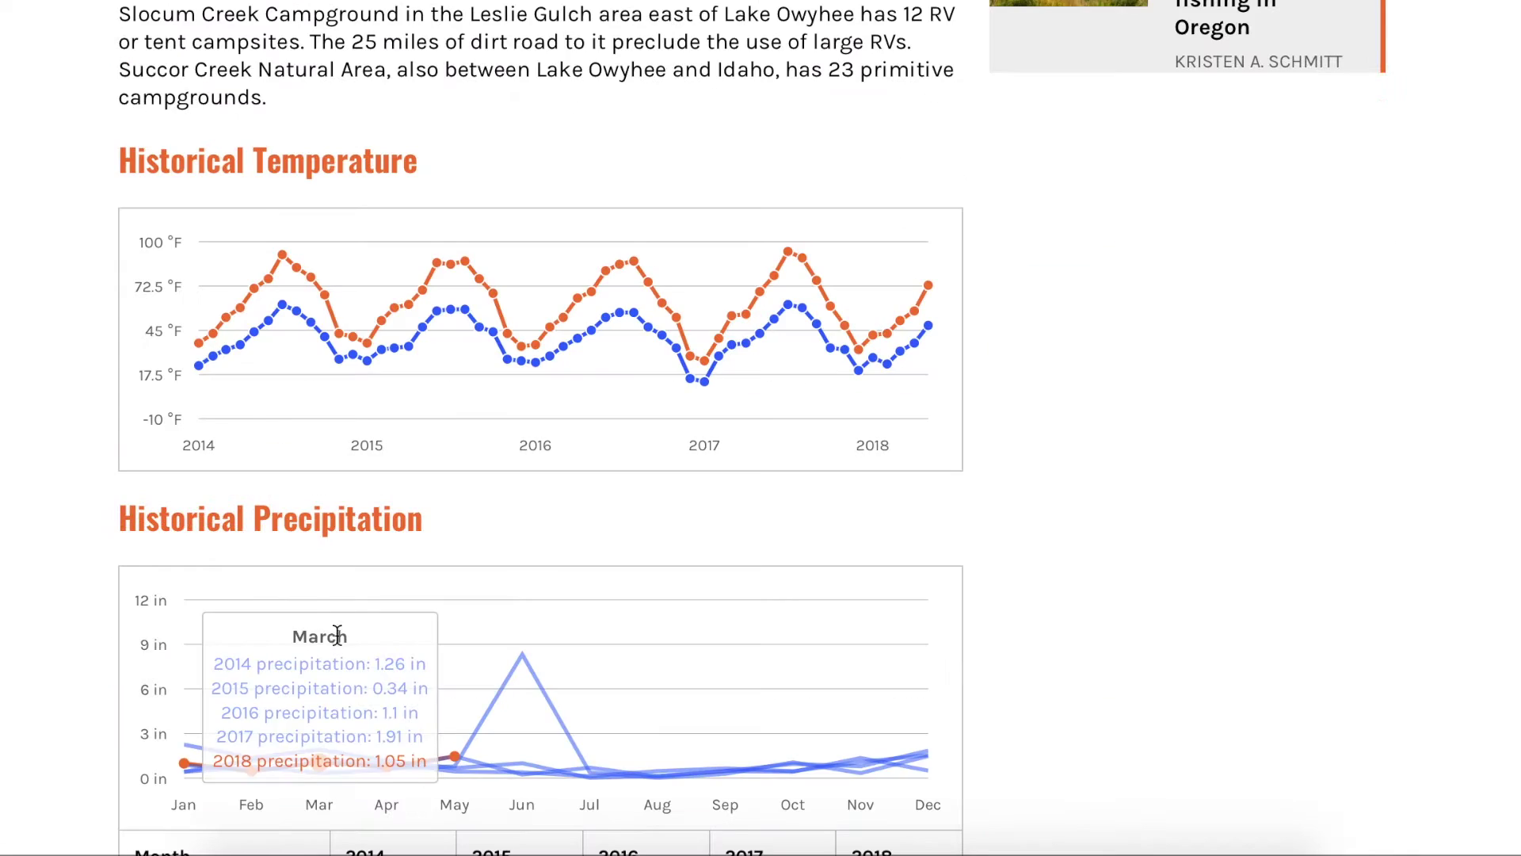
scroll(468, 478, down, 6)
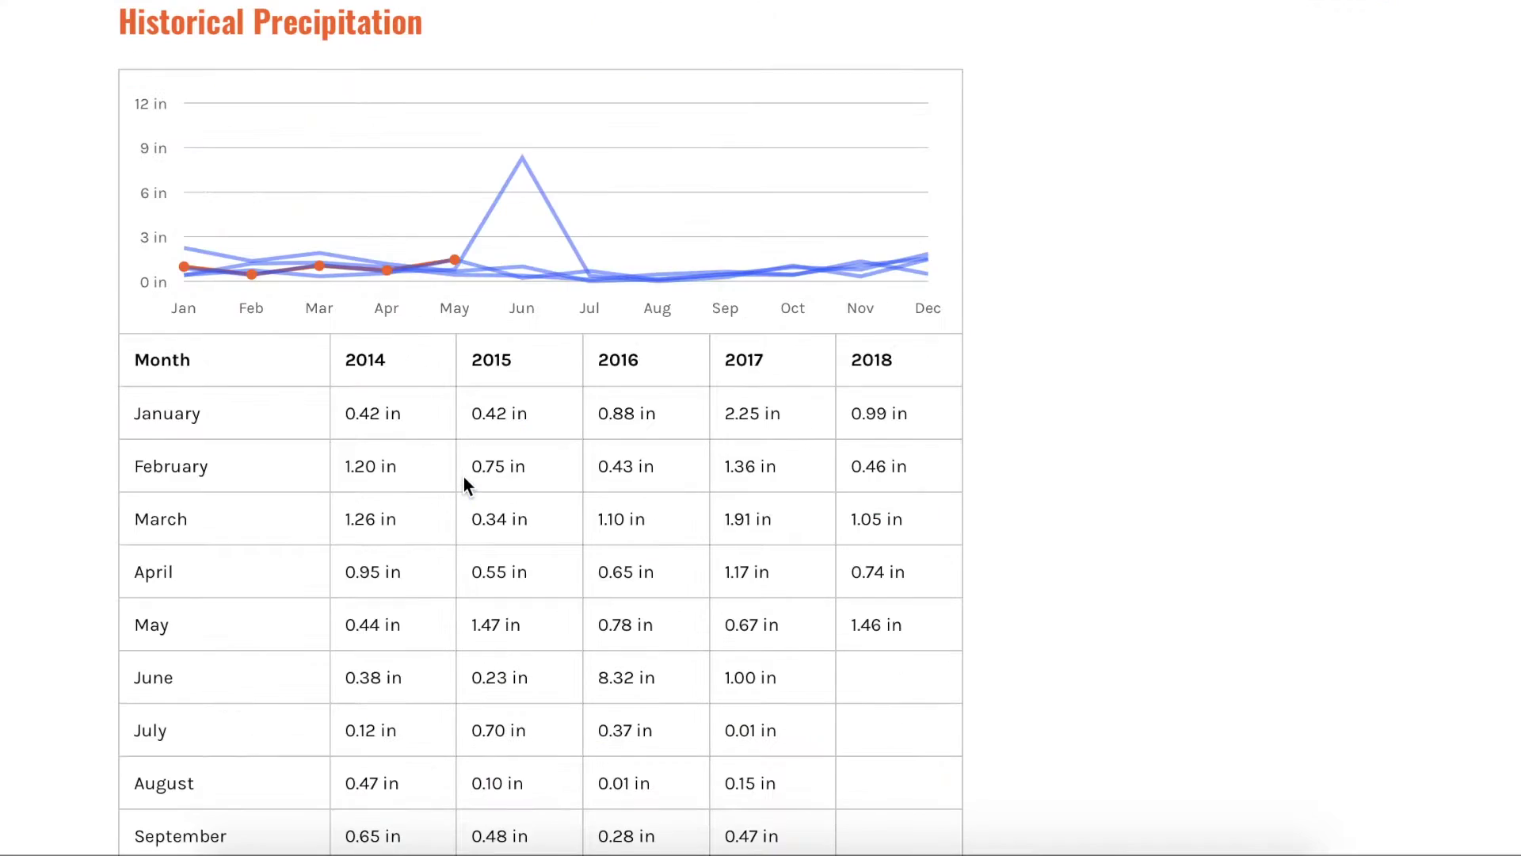
scroll(448, 474, down, 14)
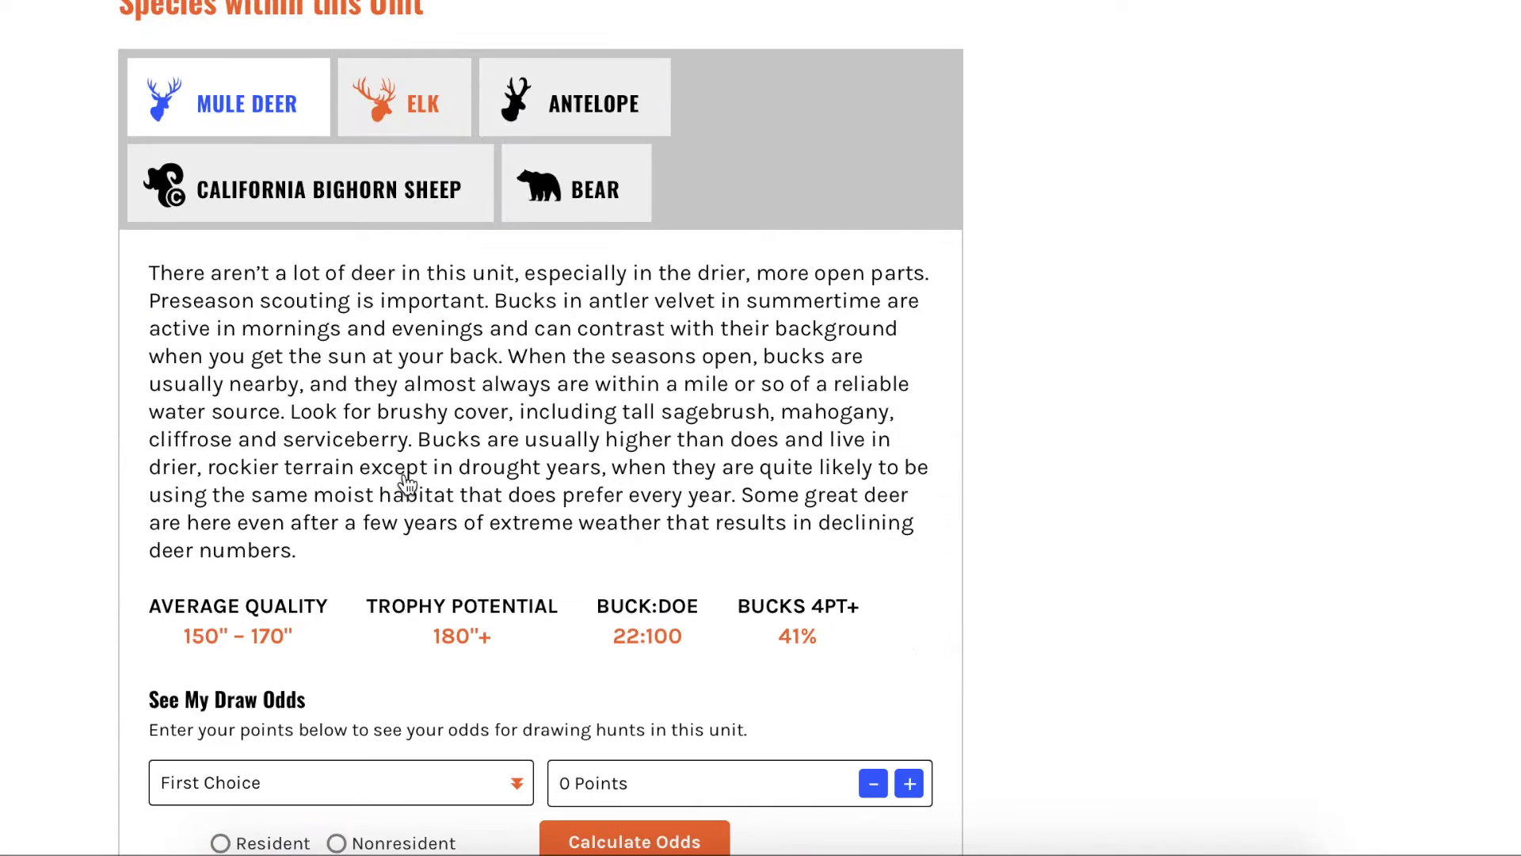
scroll(405, 481, down, 5)
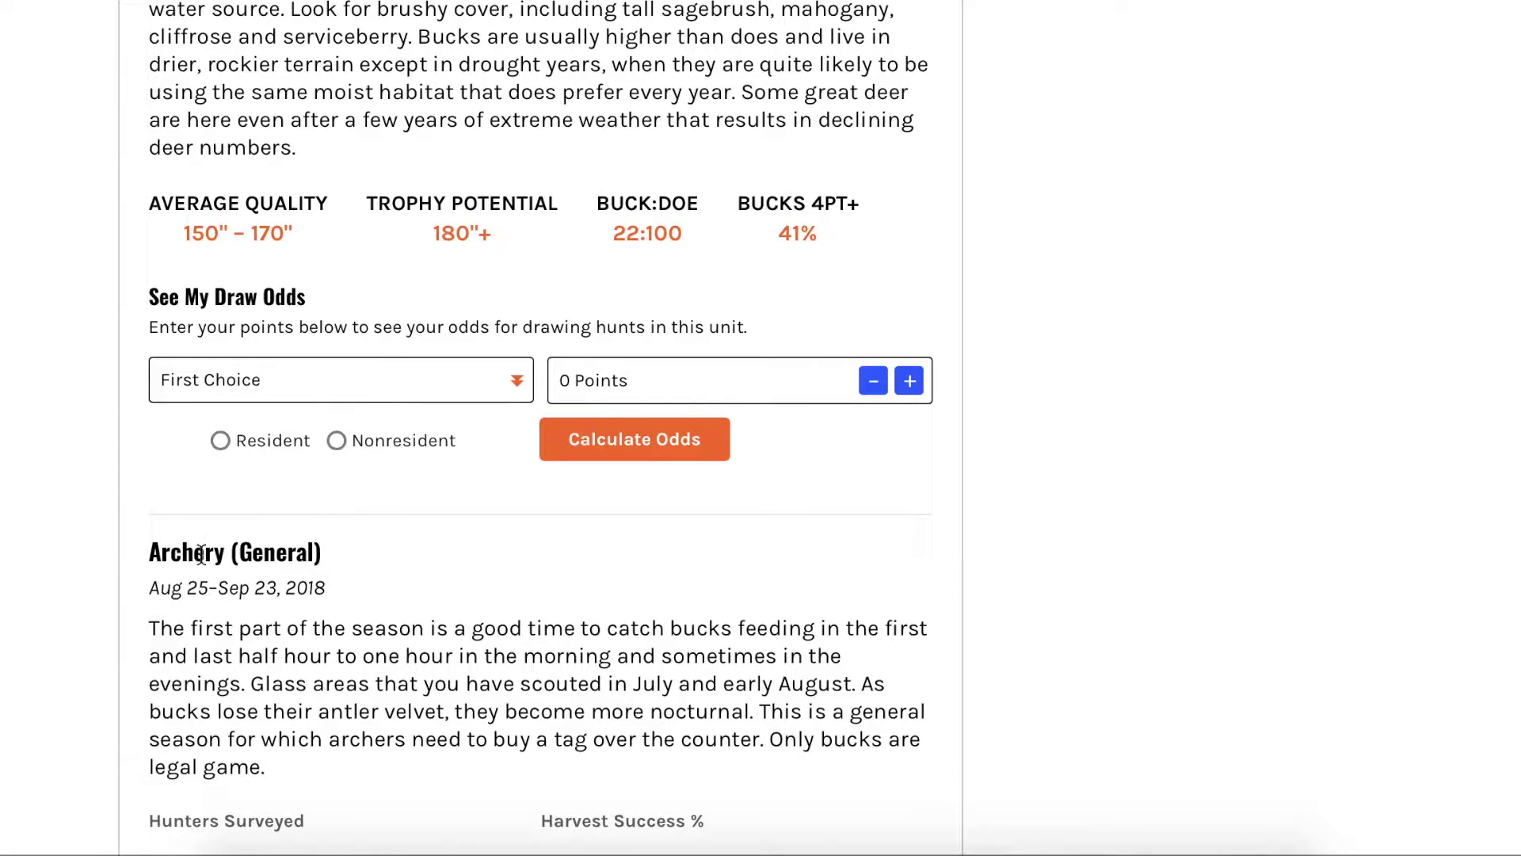
drag(320, 634, 448, 643)
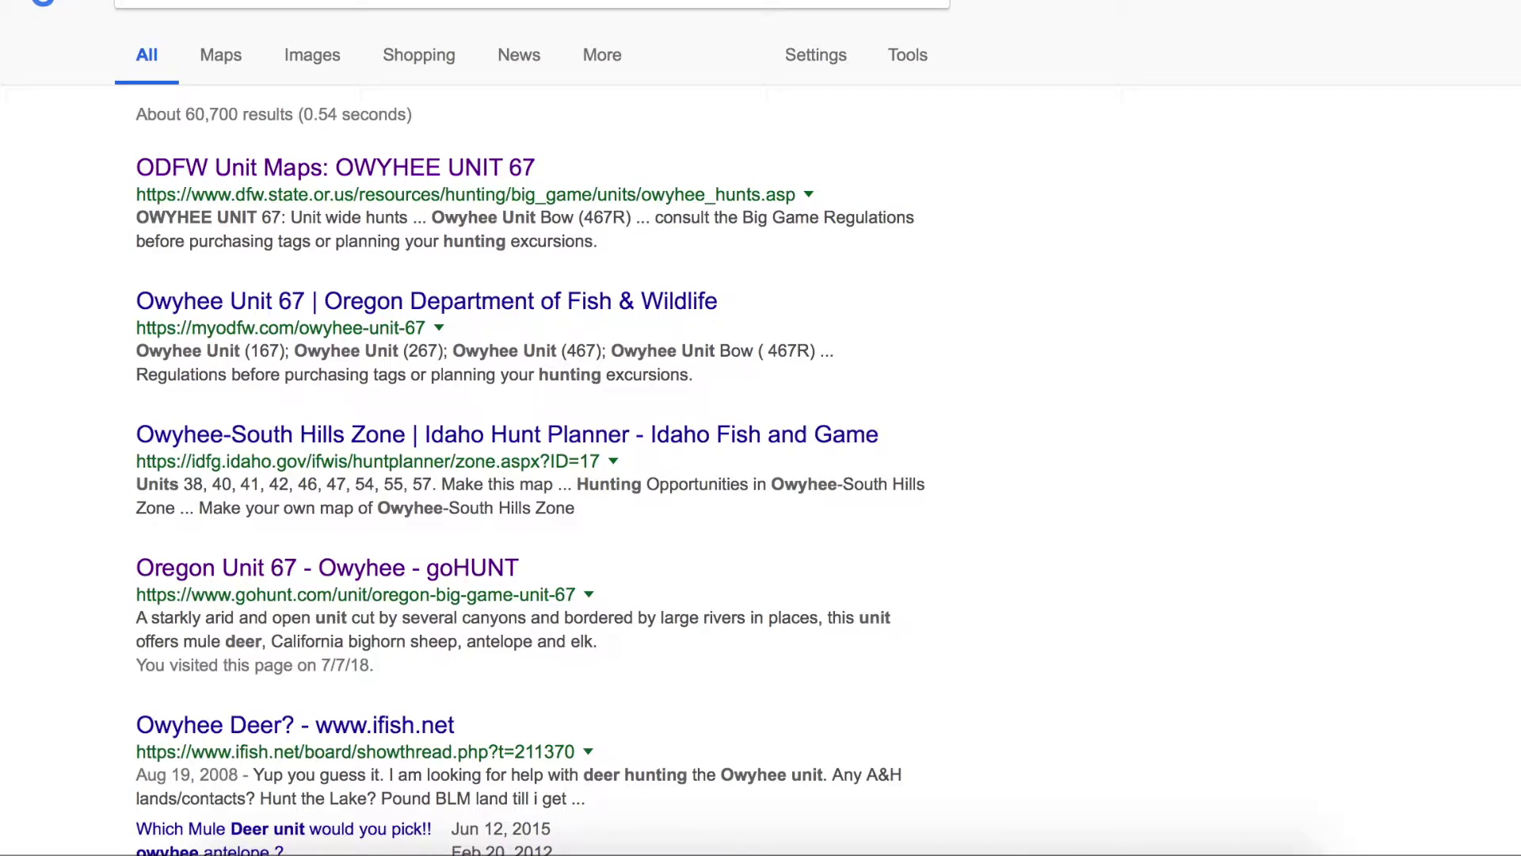
Check the 2008 date on the ifish.net 'Owyhee Deer?' result and open that thread
scroll(75, 422, down, 3)
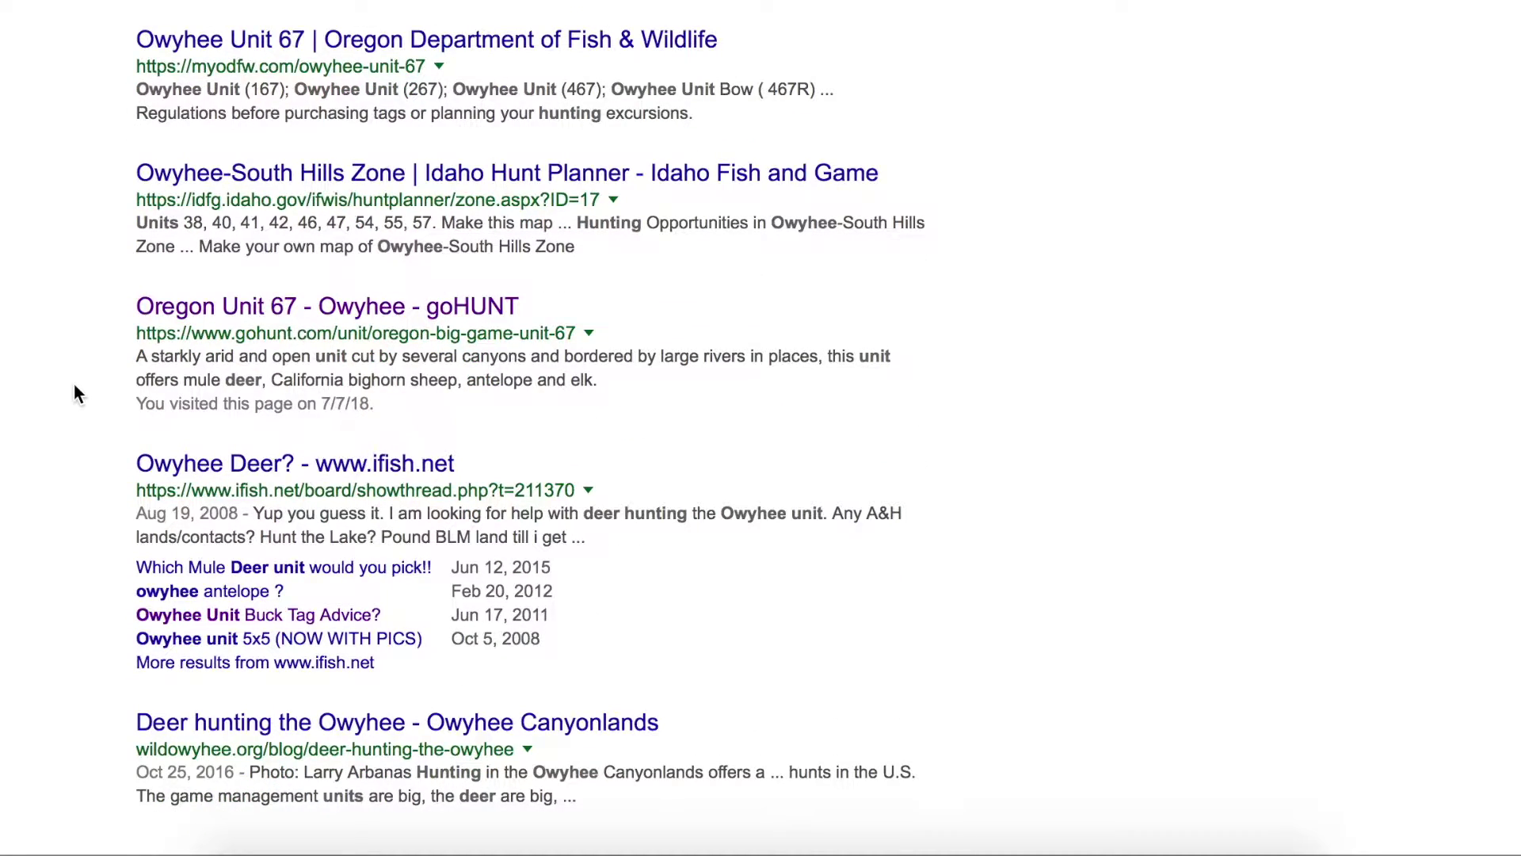
scroll(77, 390, down, 1)
scroll(248, 426, up, 2)
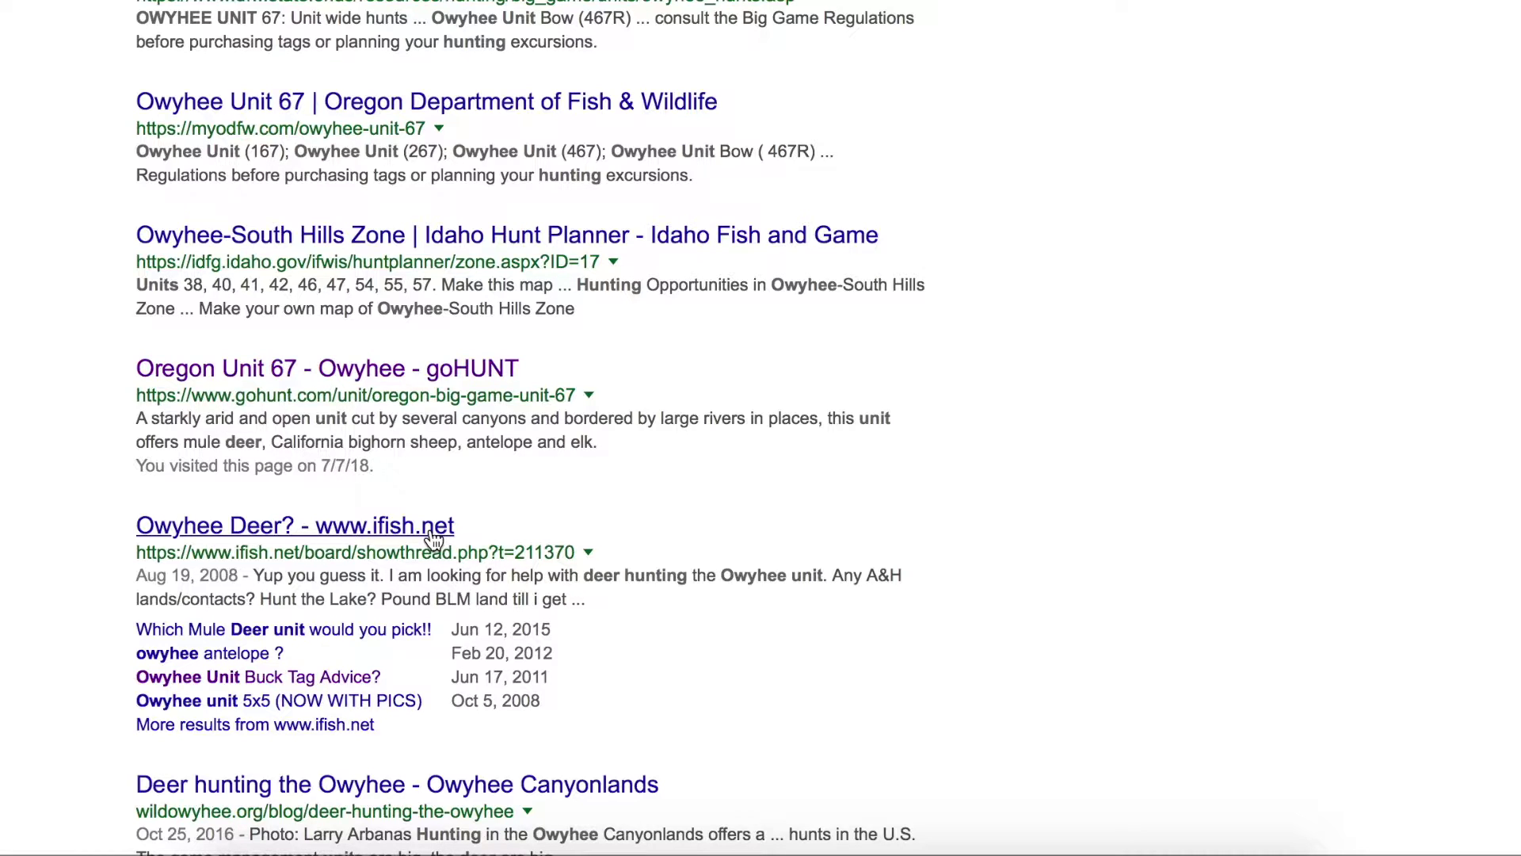
scroll(434, 539, up, 3)
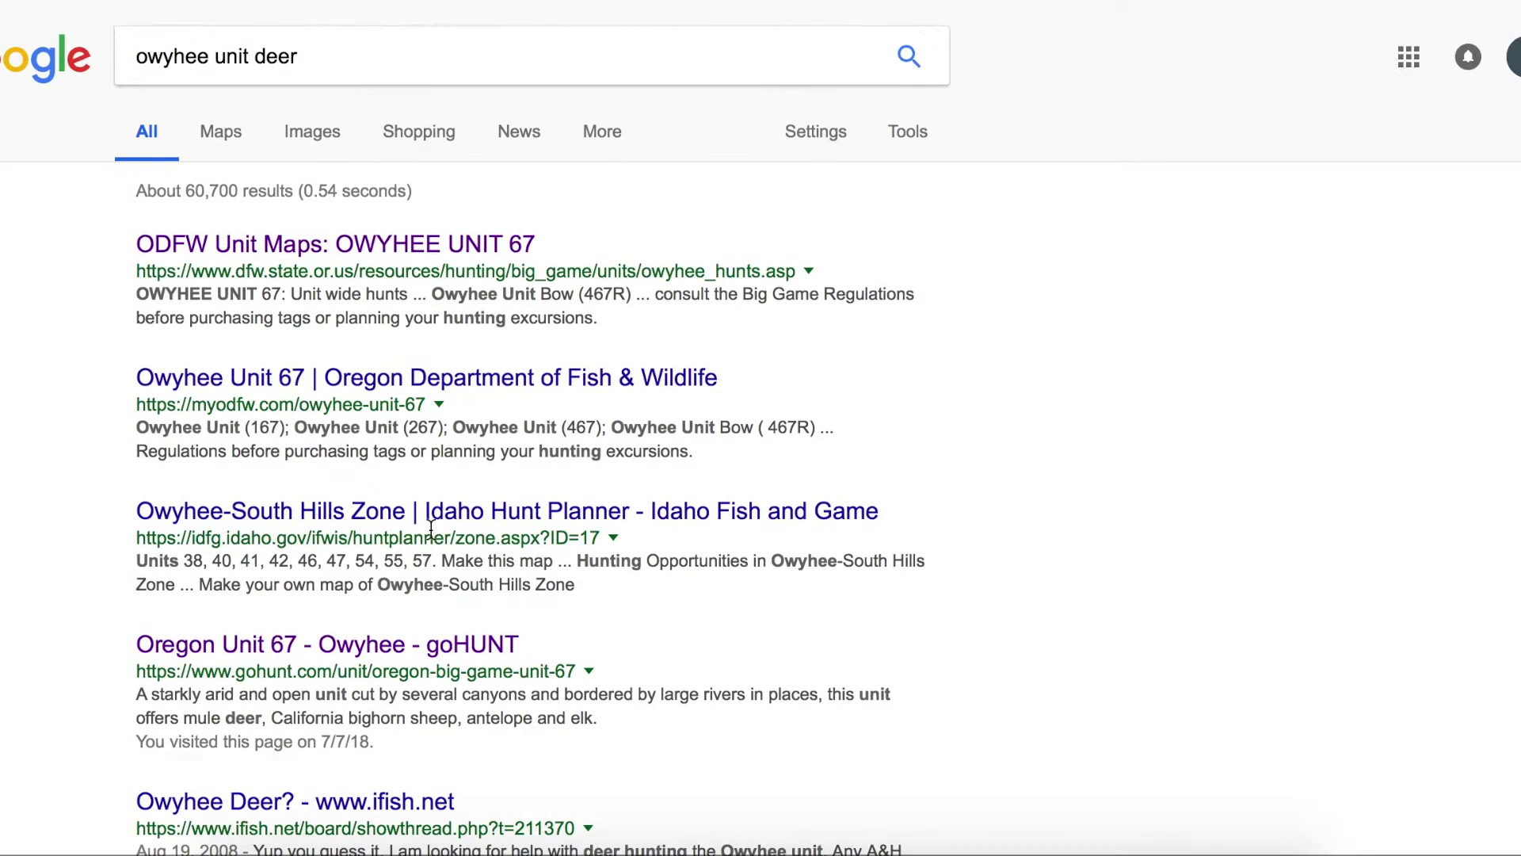
scroll(431, 531, down, 5)
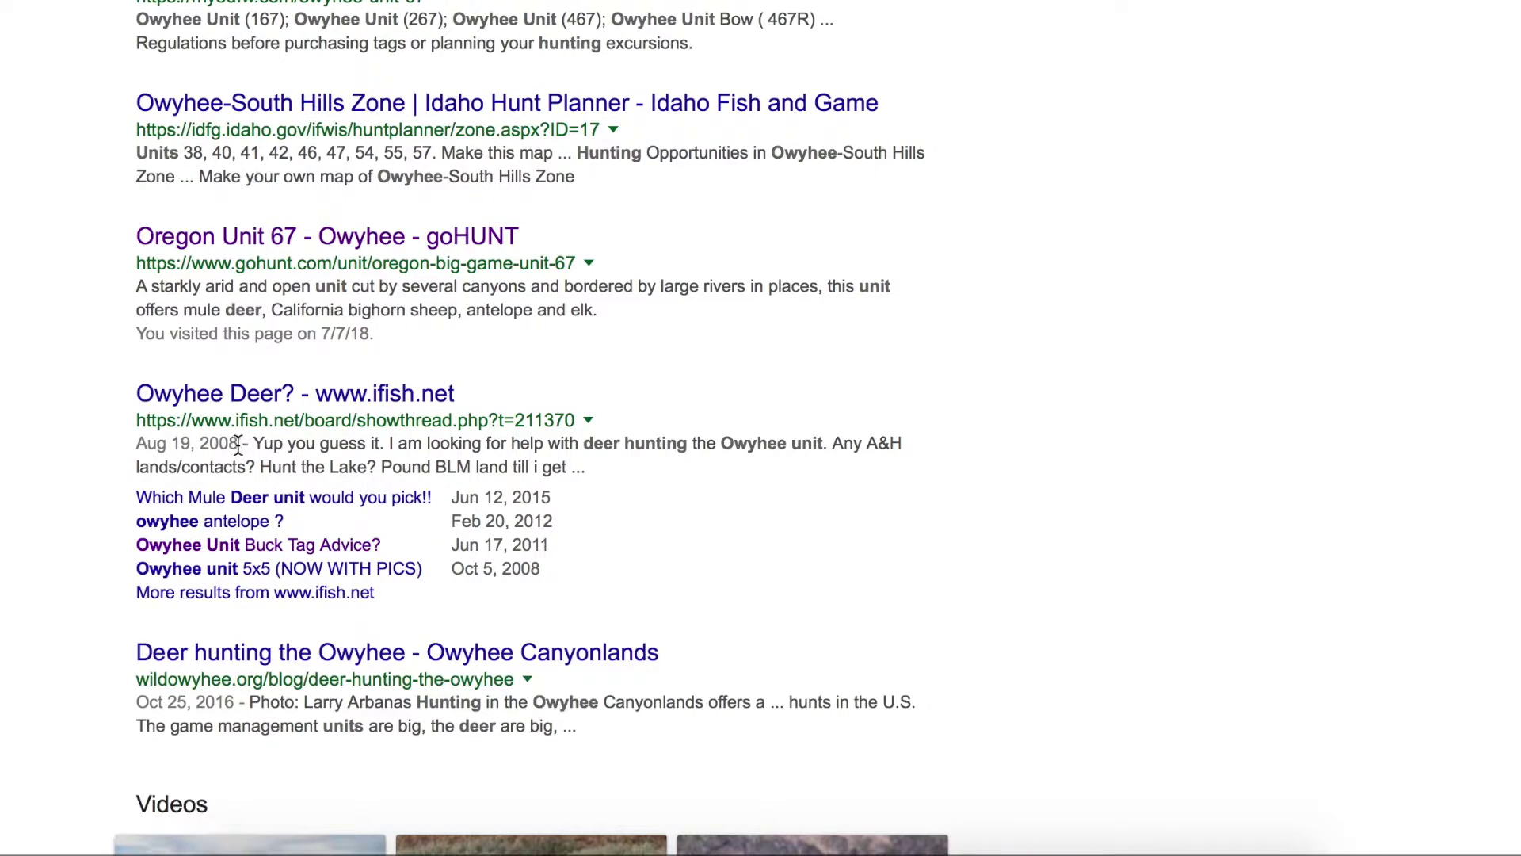
drag(239, 442, 210, 445)
drag(209, 445, 226, 448)
click(401, 406)
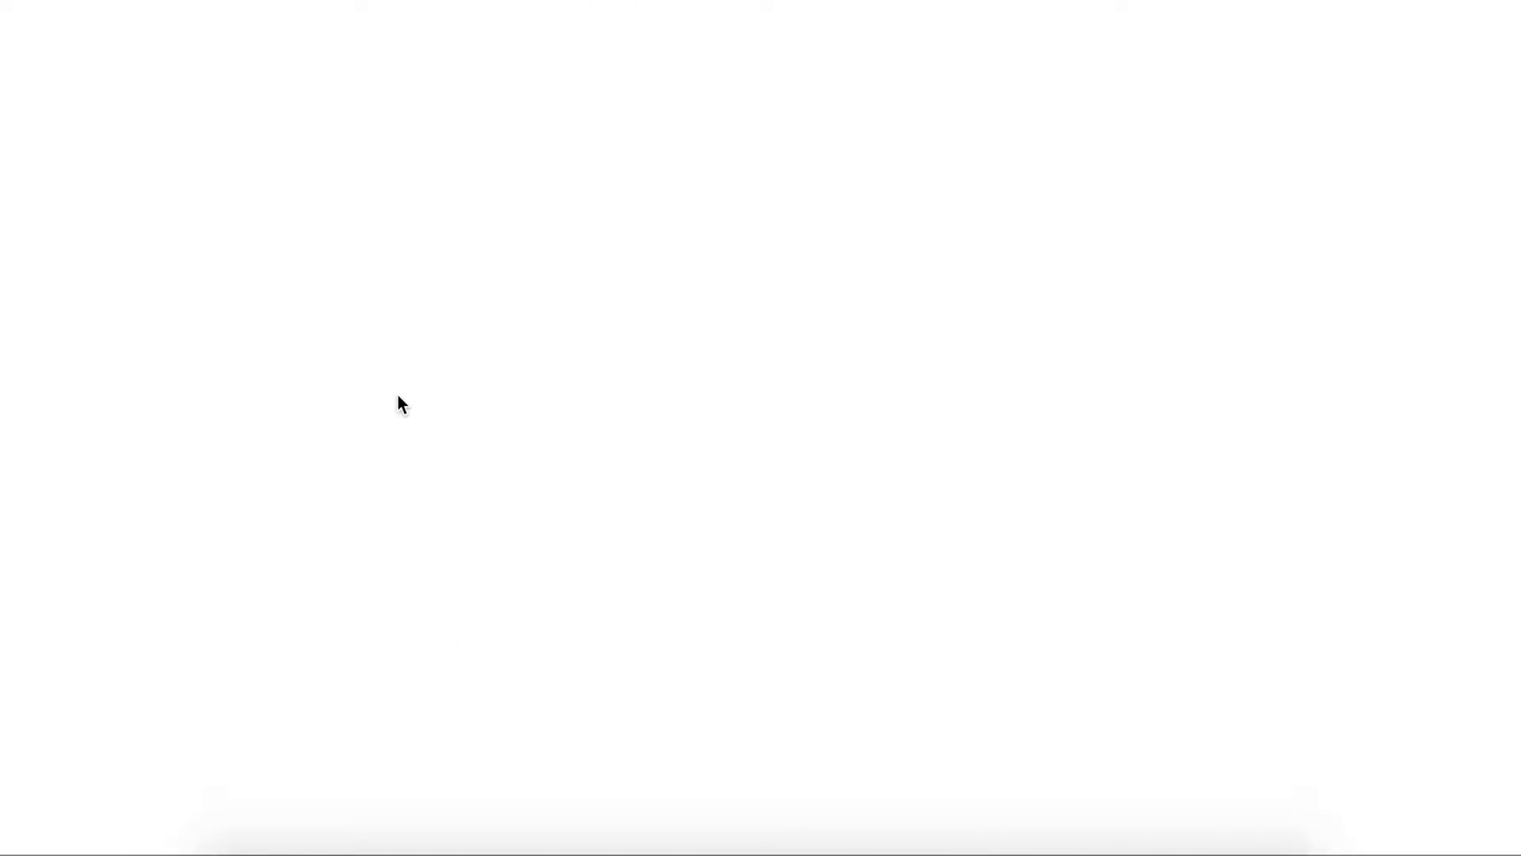
Read the thread's opening post, briefly selecting its 'general info' request
scroll(397, 394, down, 4)
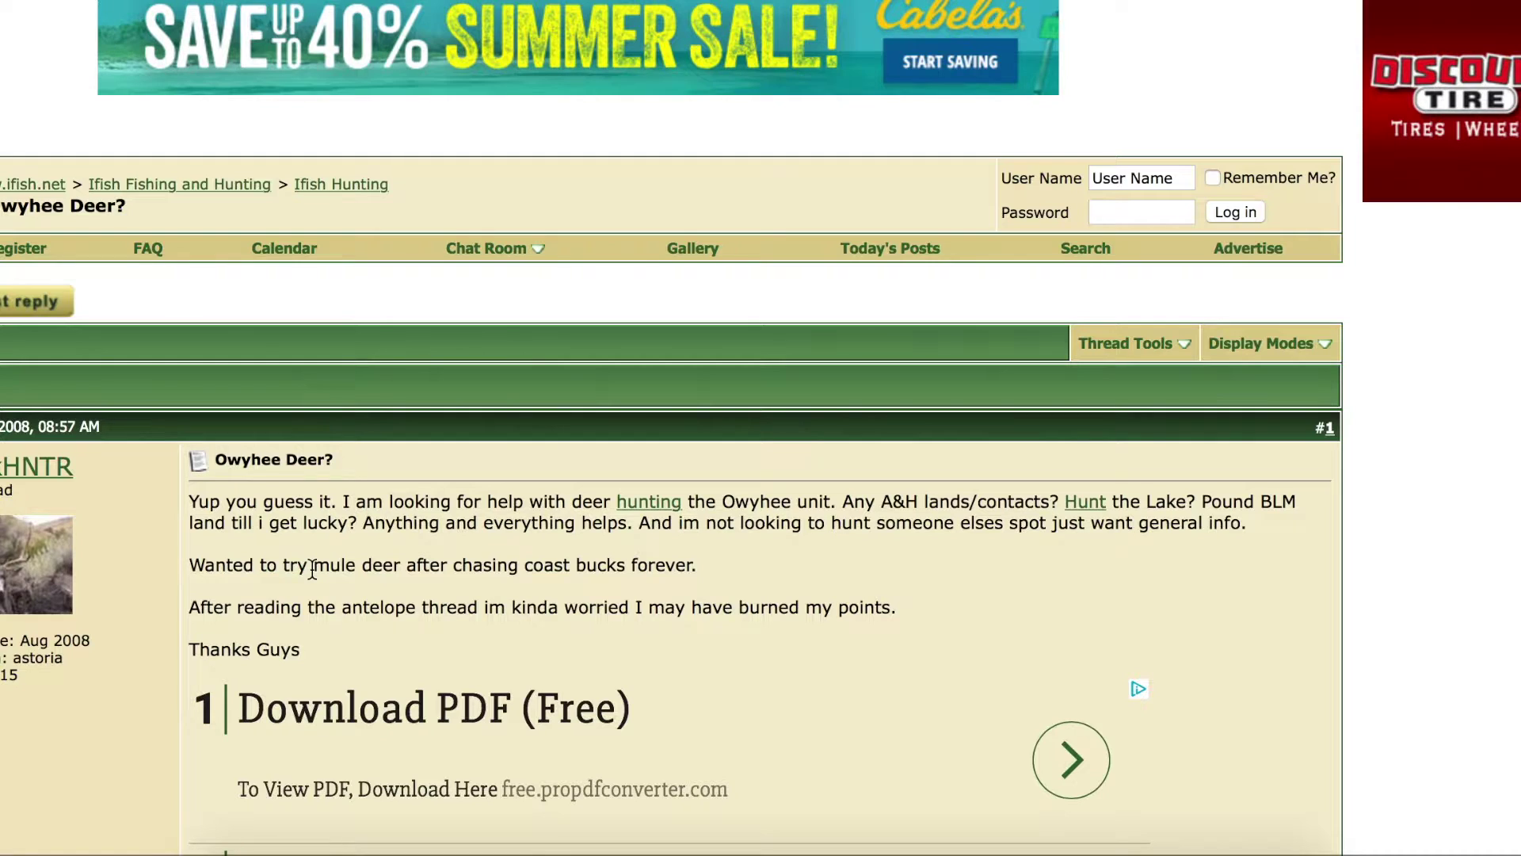
double_click(1168, 523)
drag(1224, 525, 1229, 527)
click(1222, 528)
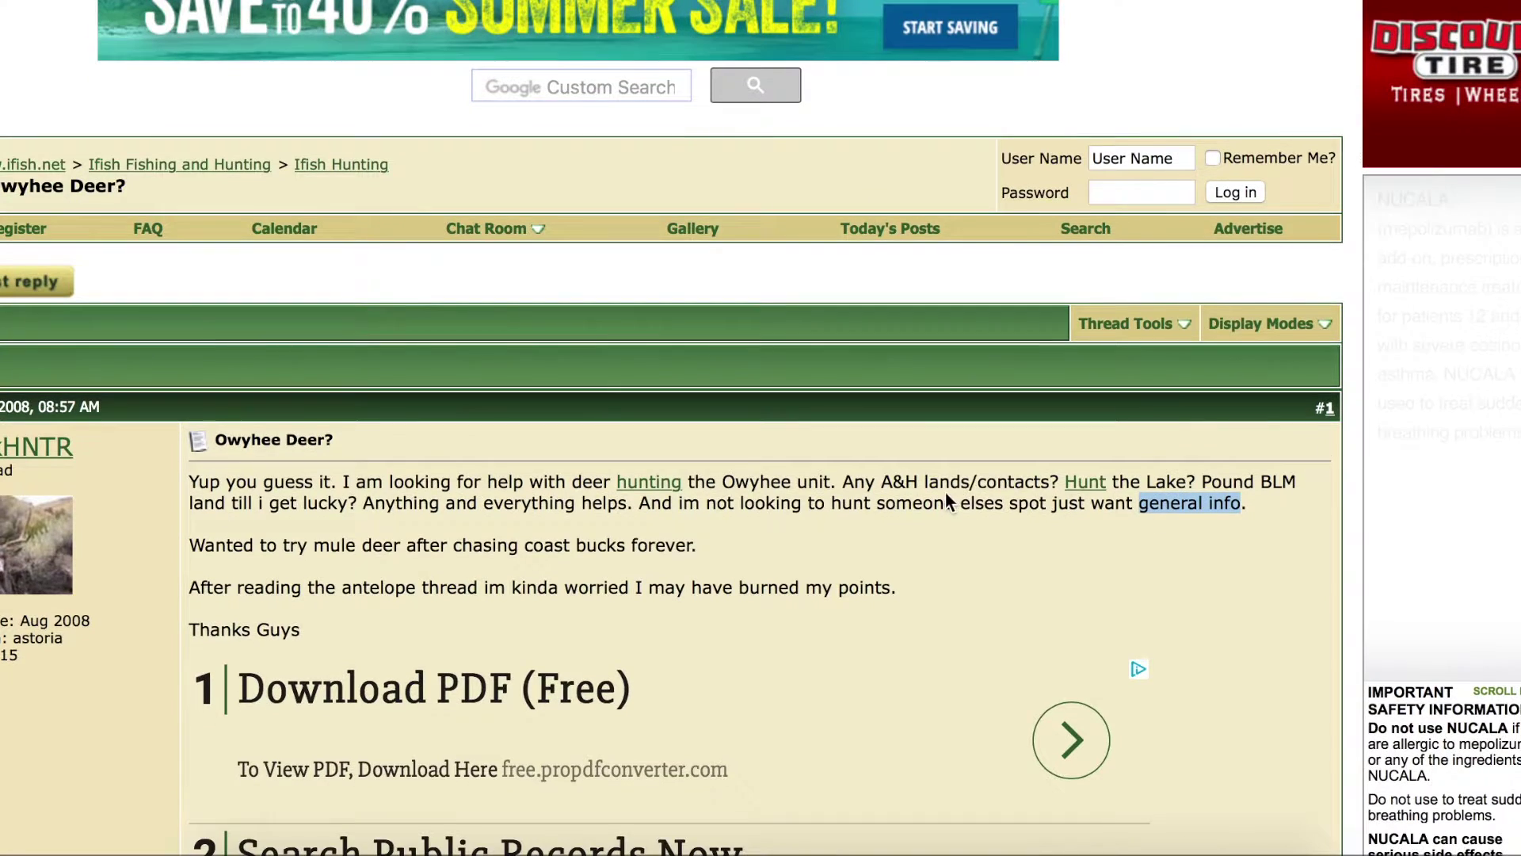
Select 'sucker creek' in reply #2 and start a blank Pages document
scroll(817, 439, down, 10)
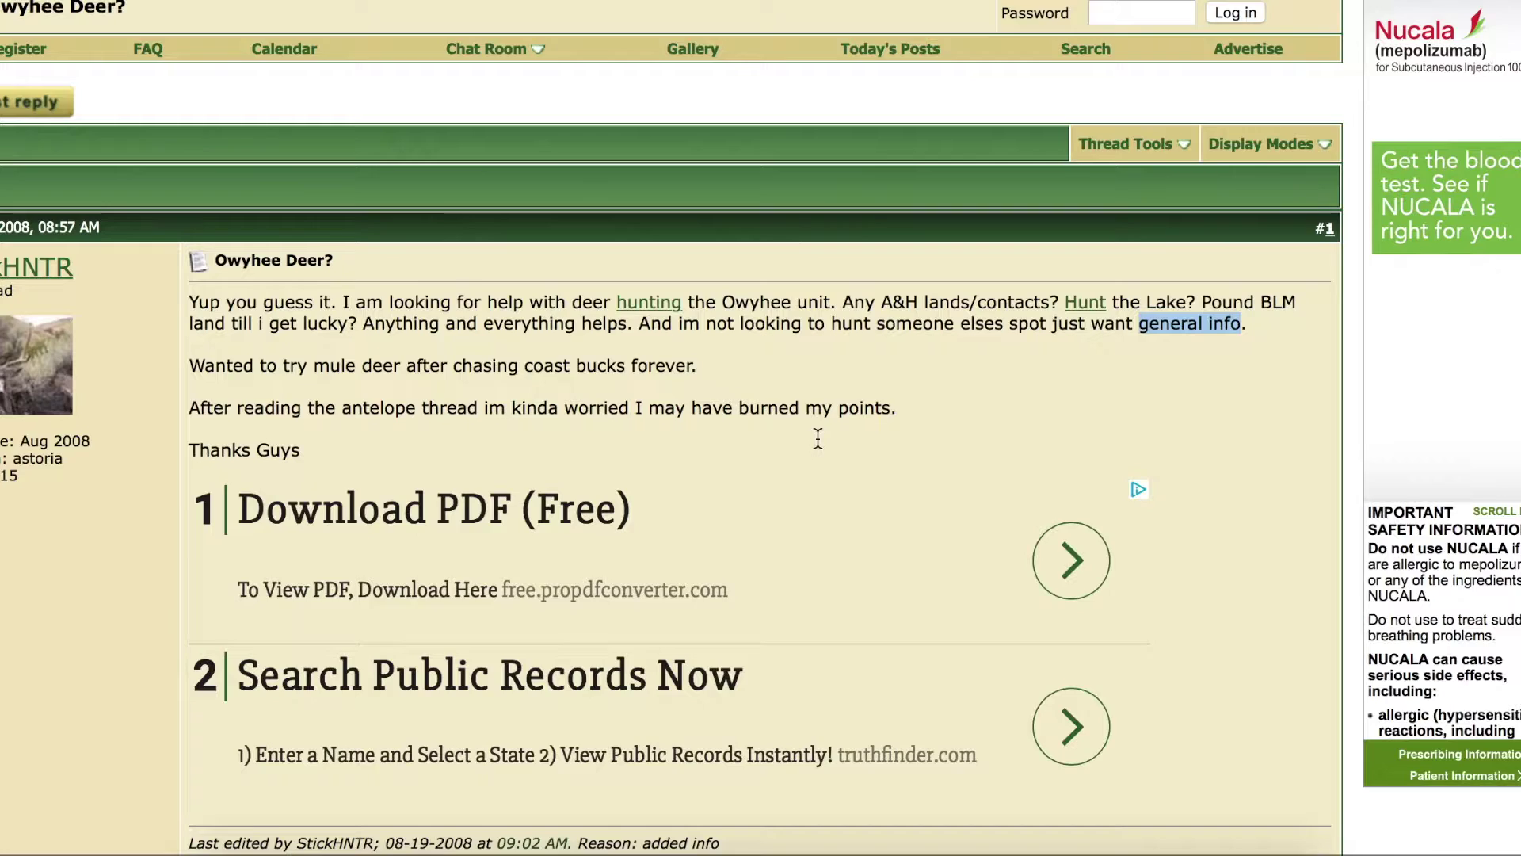
scroll(818, 439, down, 3)
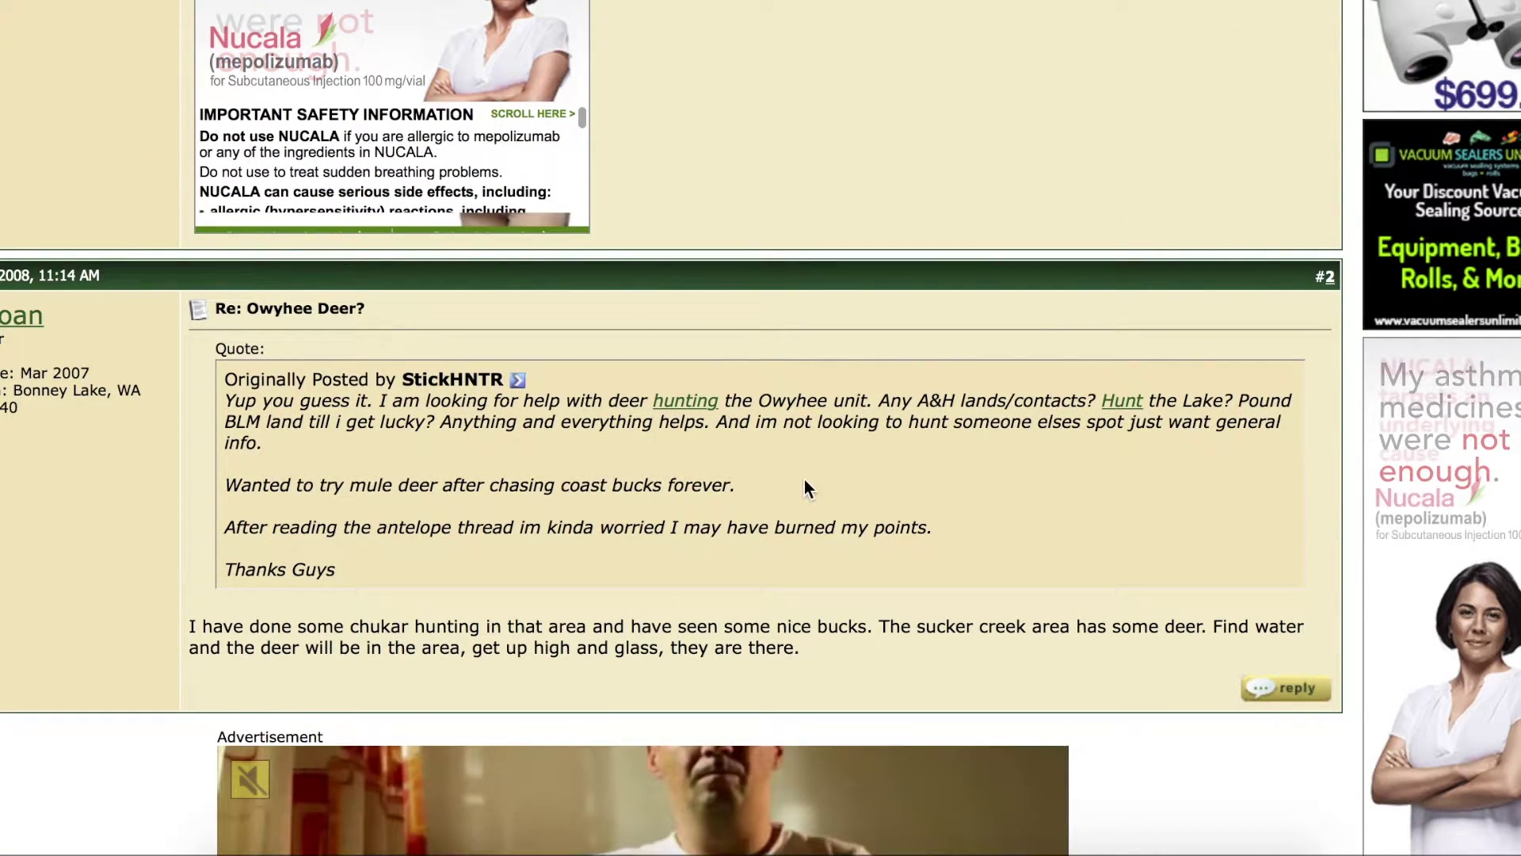
drag(919, 627, 1055, 626)
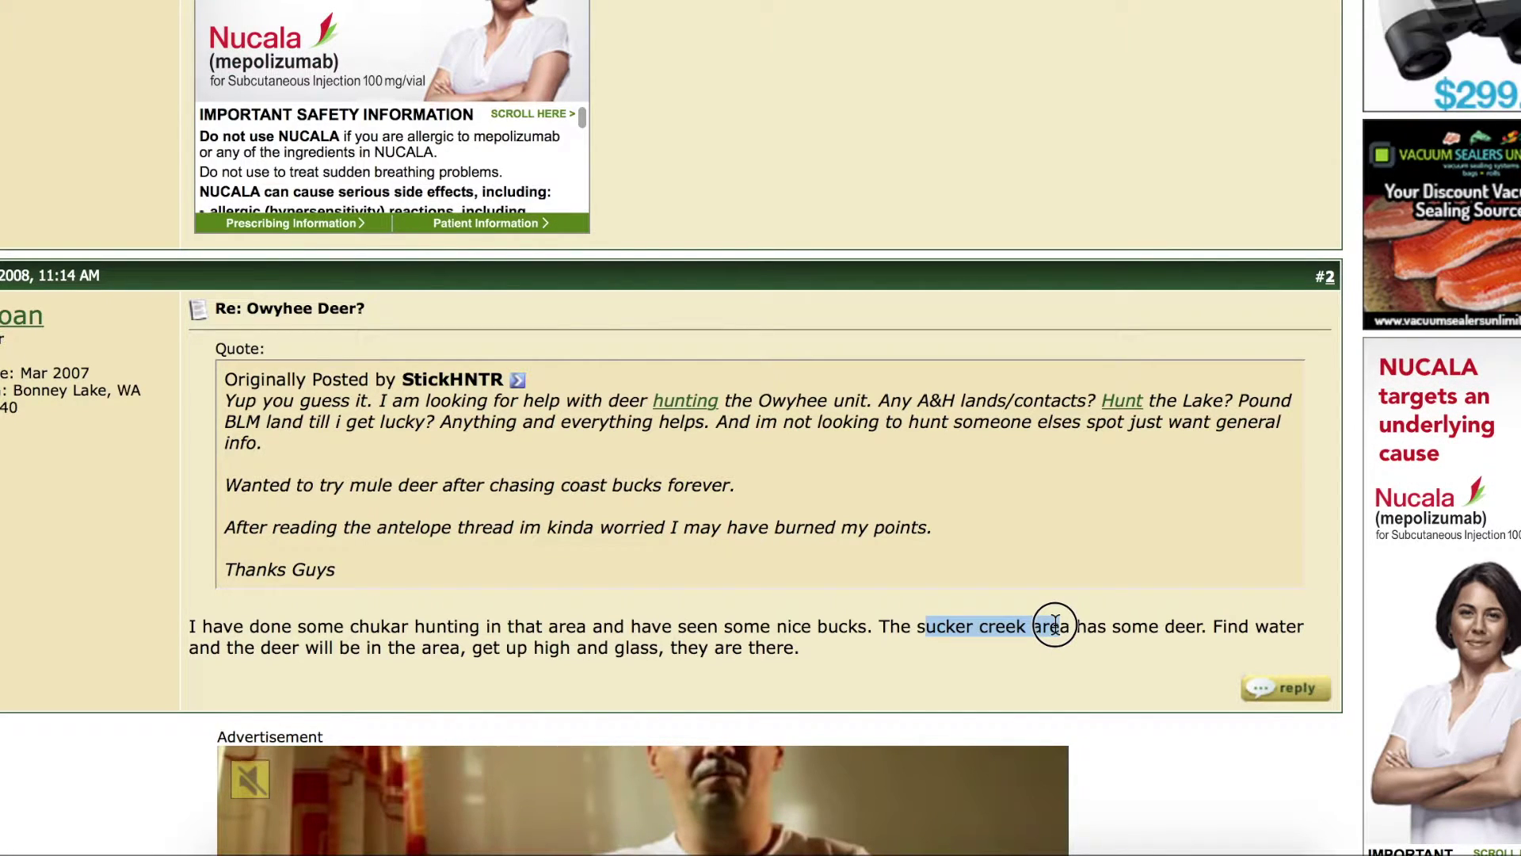
drag(920, 630, 1052, 626)
click(928, 624)
drag(916, 626, 1037, 626)
key(super+c)
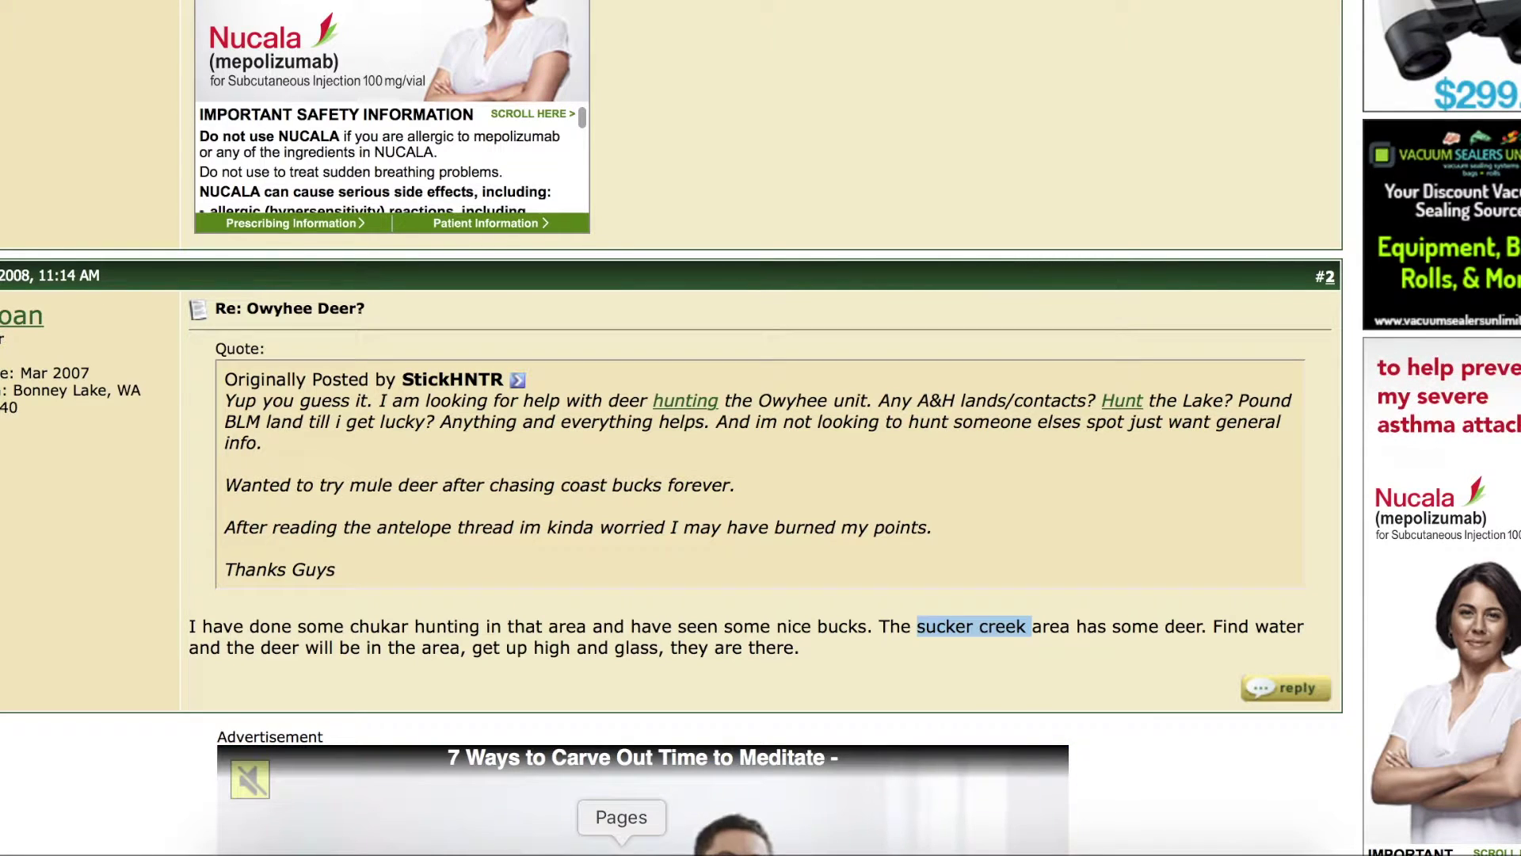
click(618, 844)
Paste 'sucker creek' as the document's first line, add two blank lines, and return to the thread
click(781, 119)
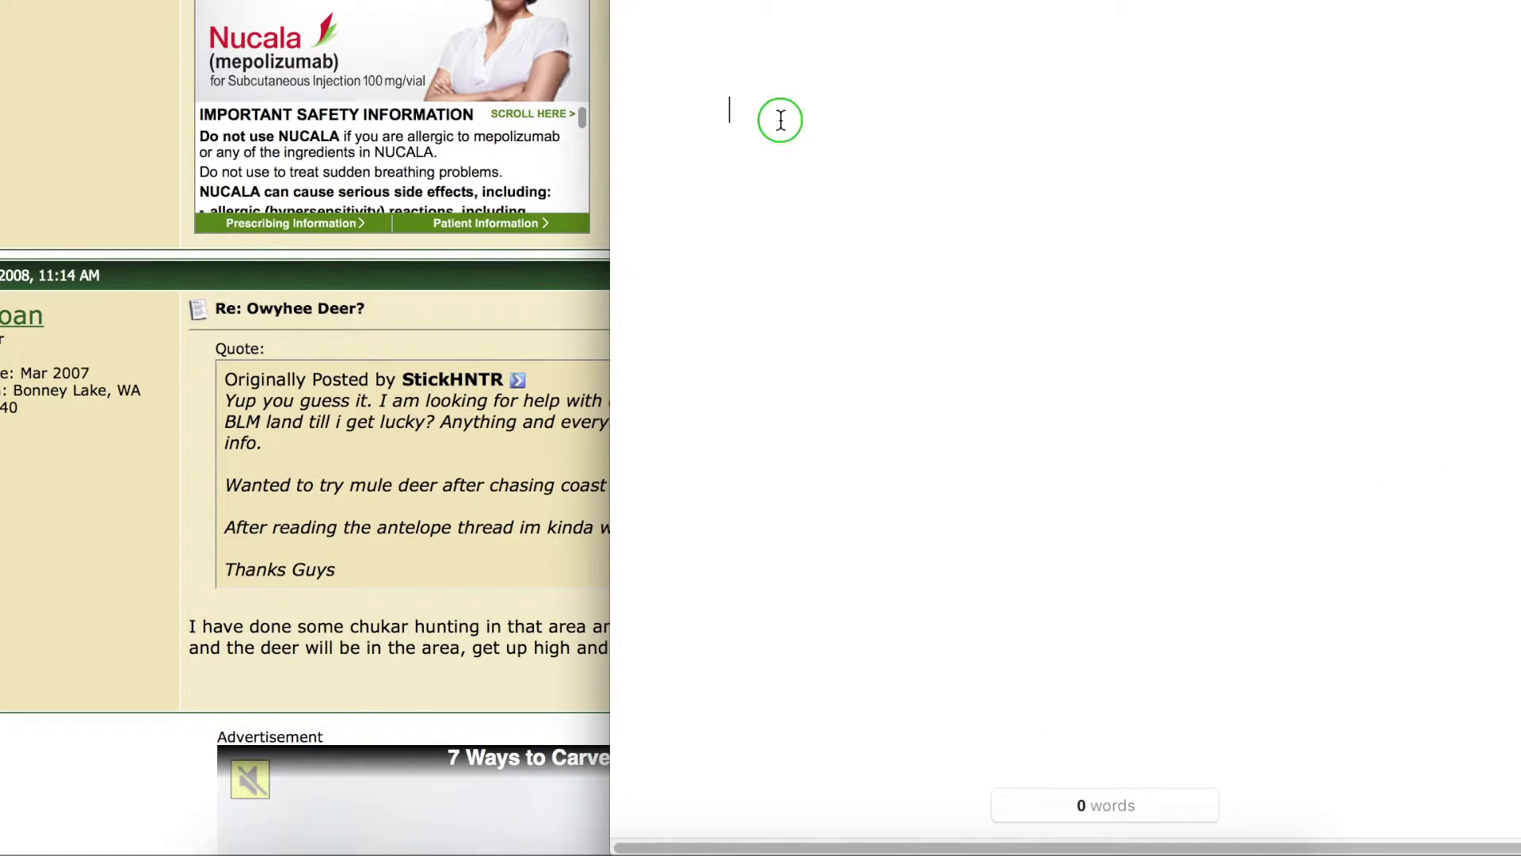
right_click(777, 116)
click(829, 183)
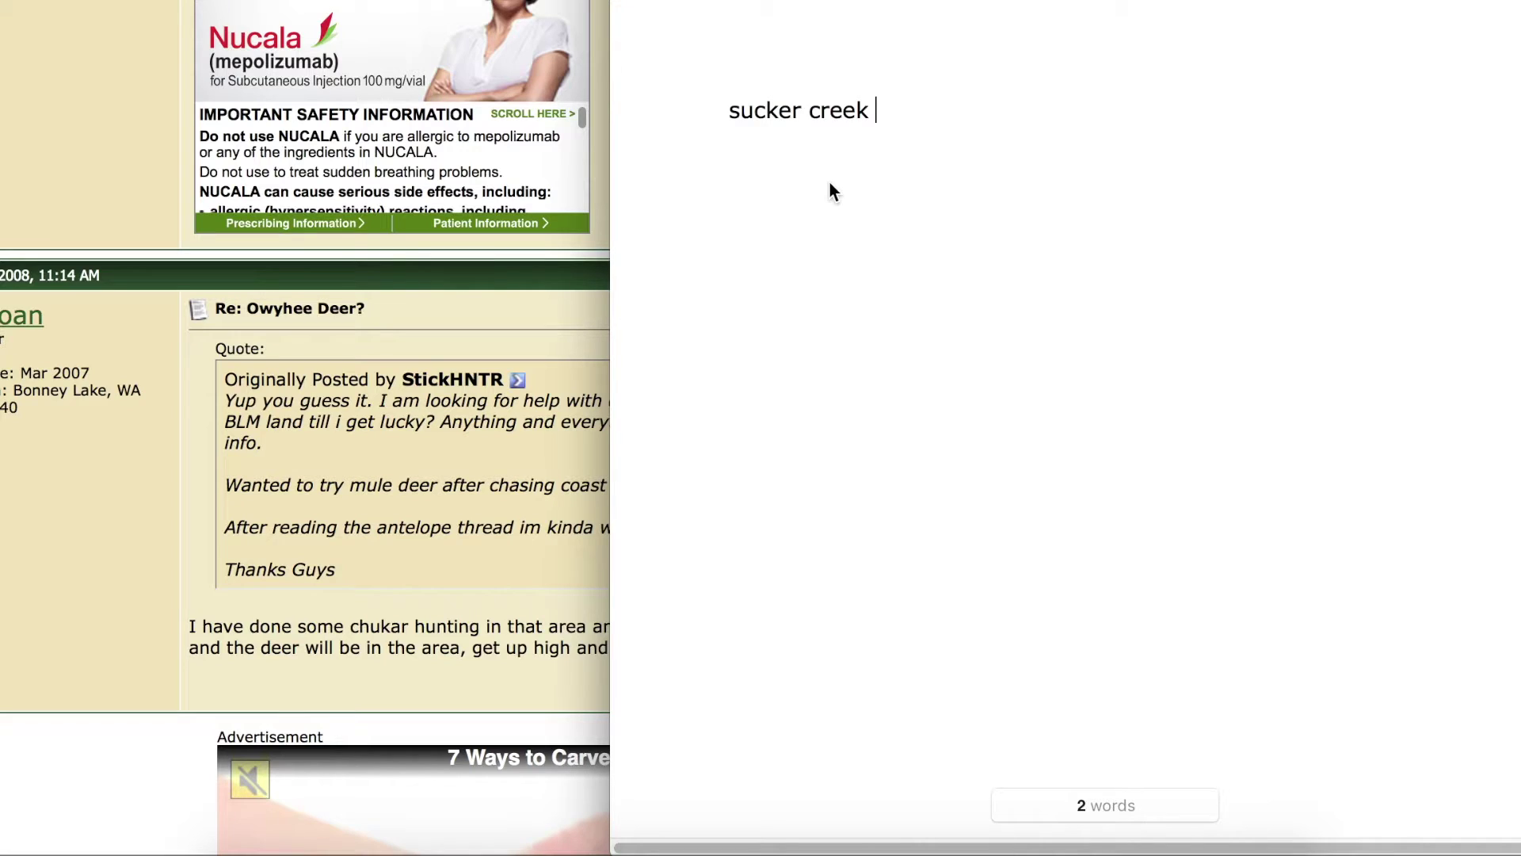
key(Return)
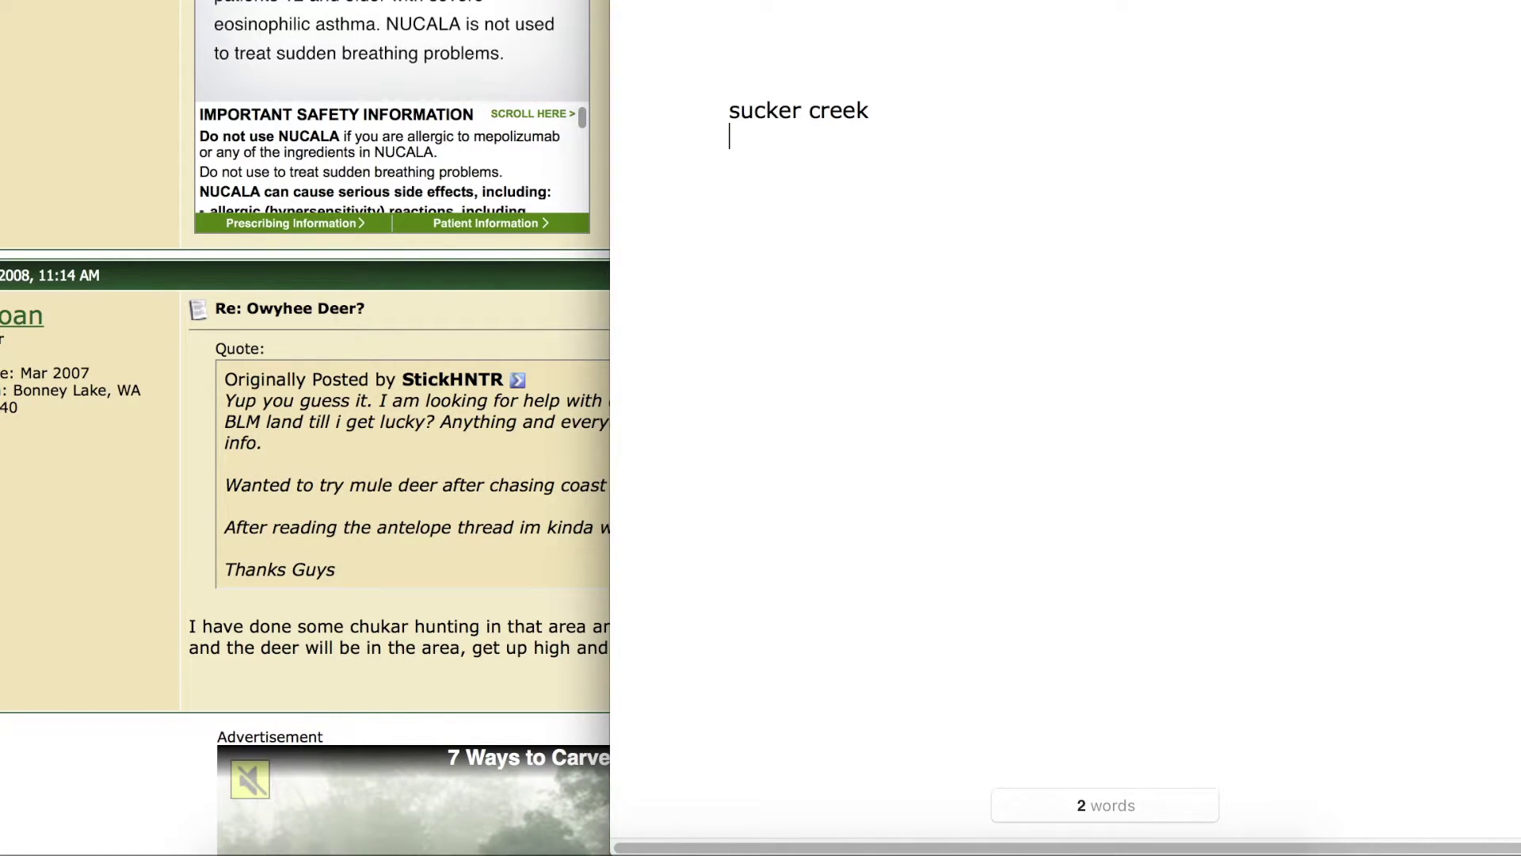
key(Return)
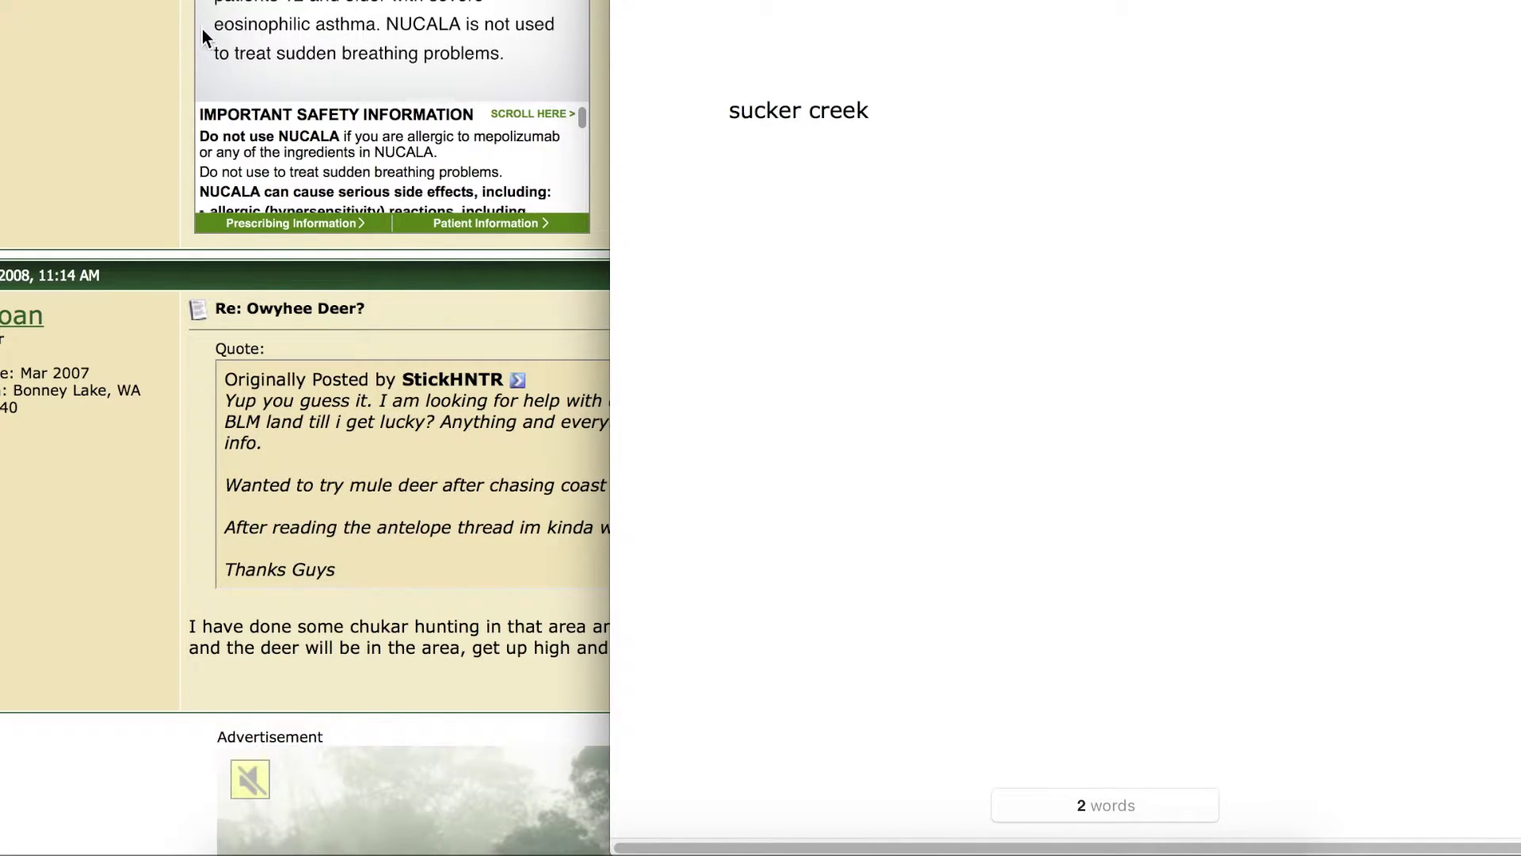
click(86, 147)
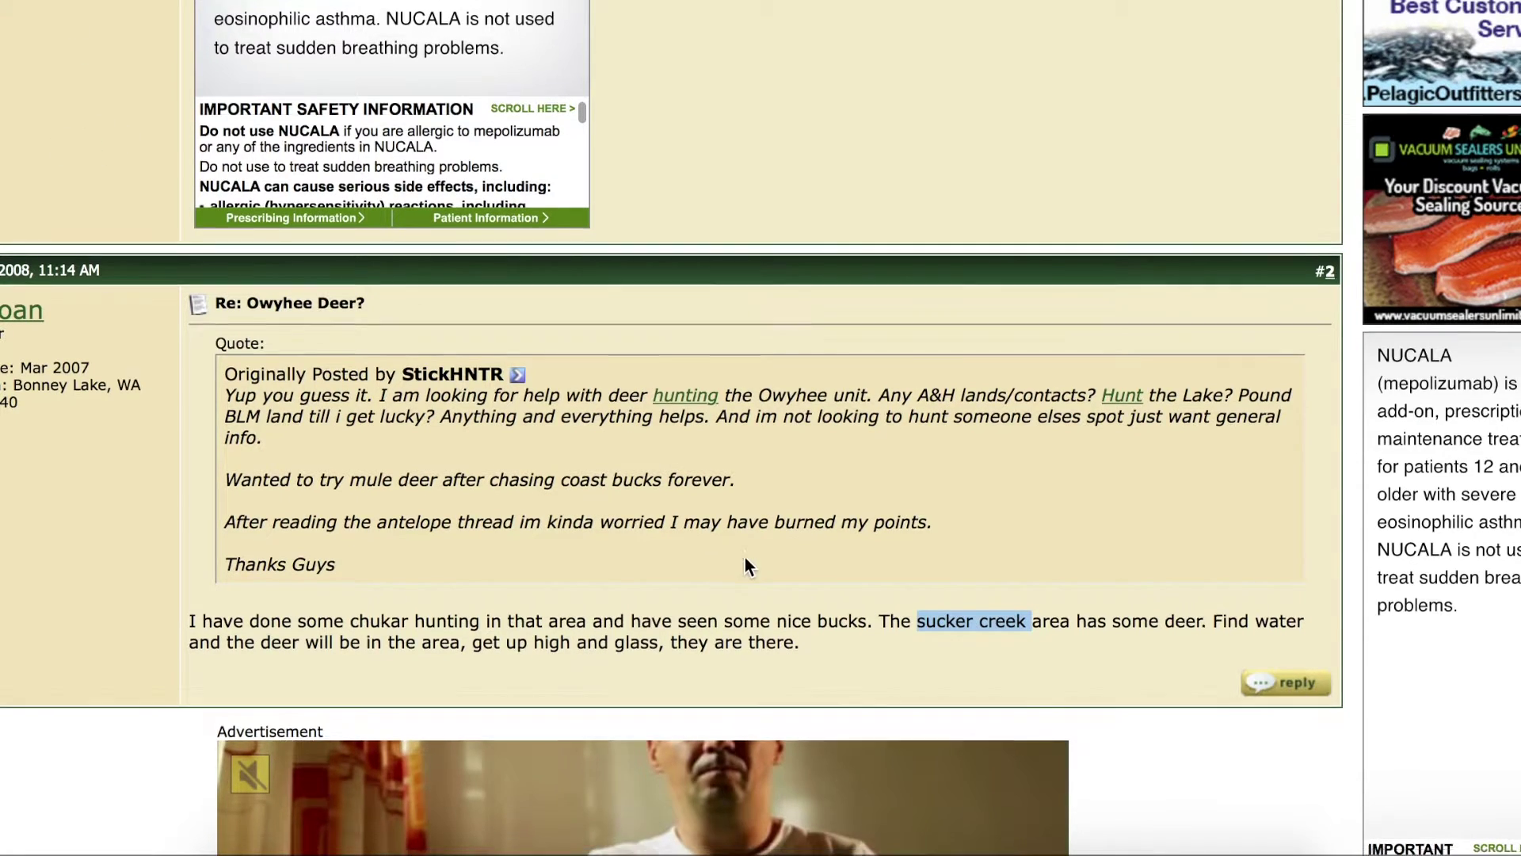
Reload the Owyhee Deer? thread and read the replies down to post #4
key(alt+Left)
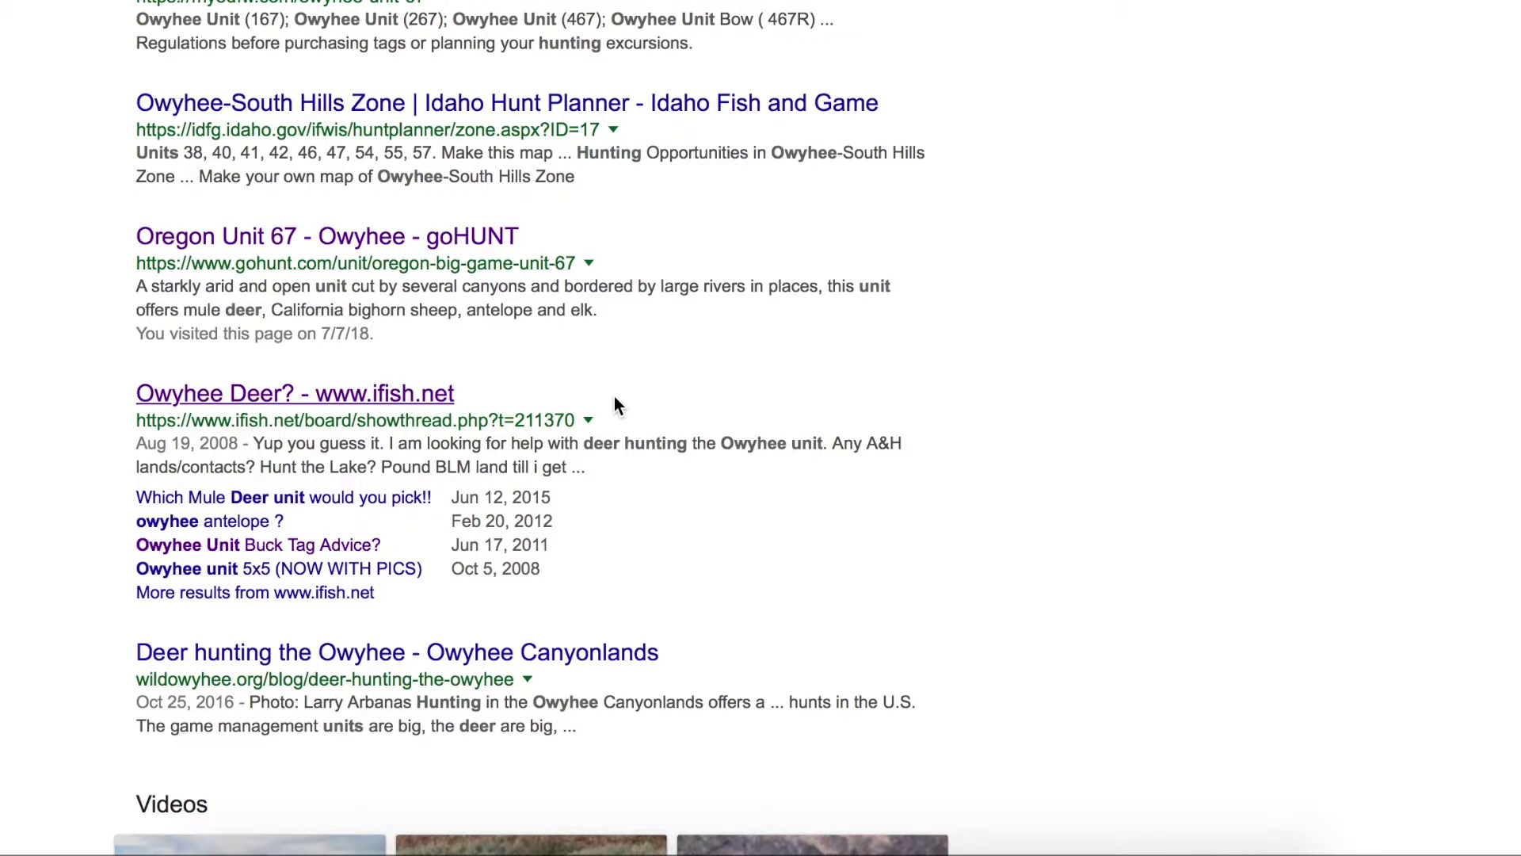
key(alt+Right)
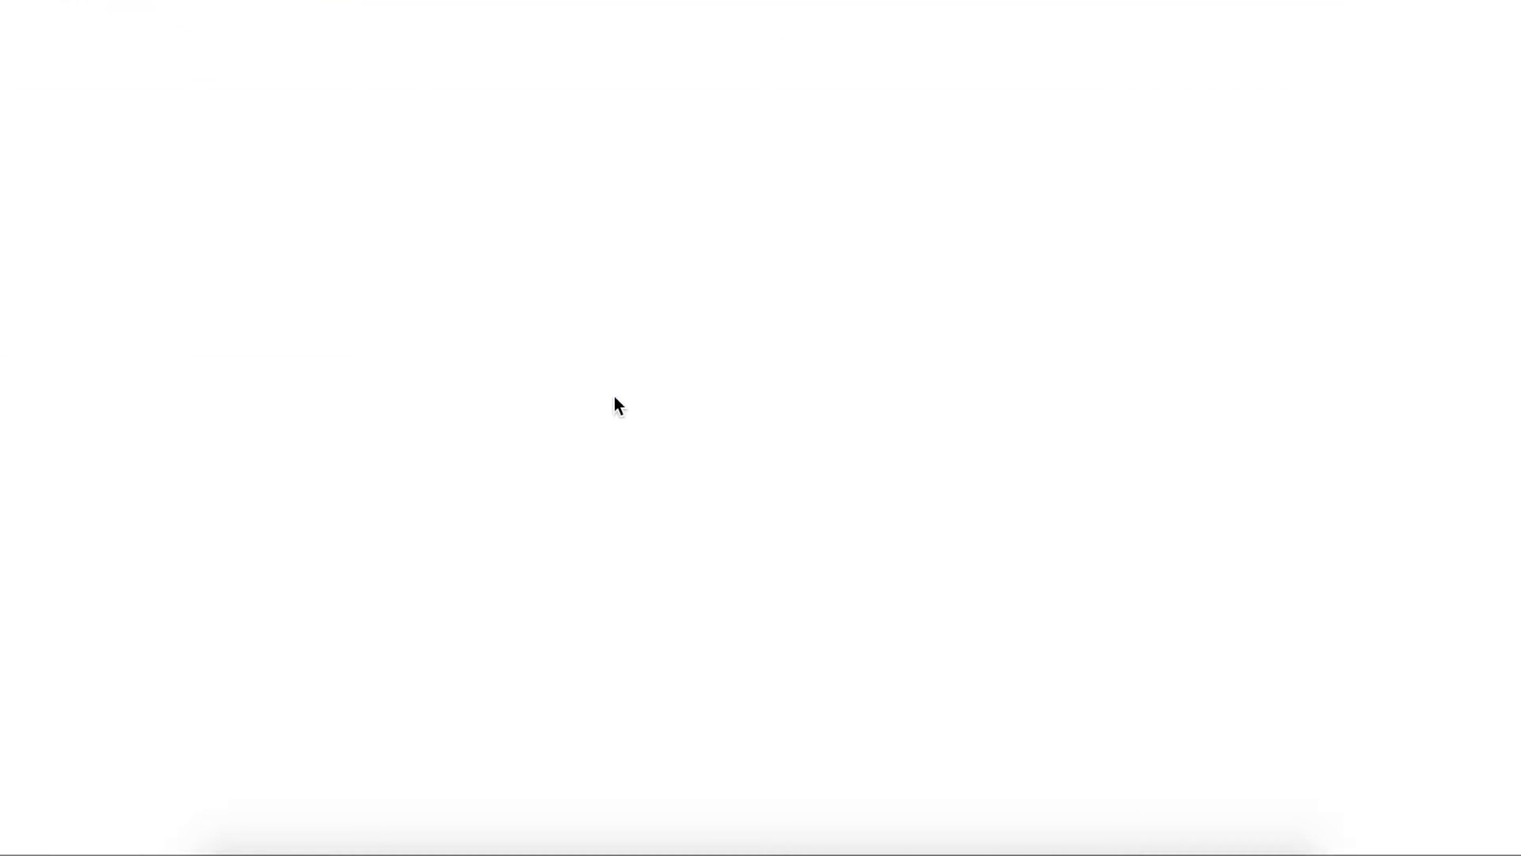
scroll(619, 405, down, 3)
scroll(615, 396, down, 4)
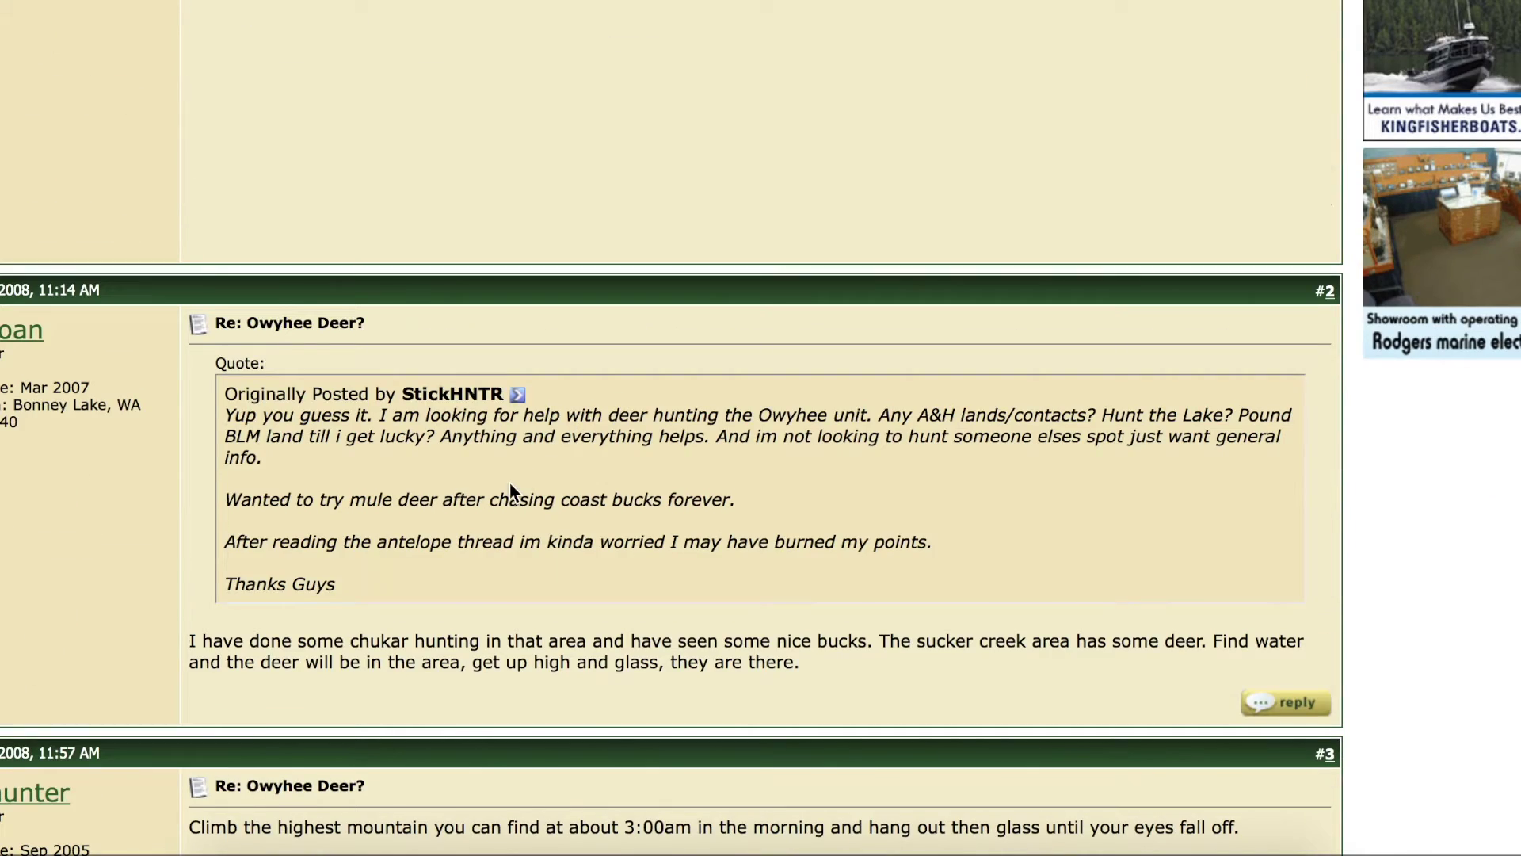
scroll(511, 488, down, 4)
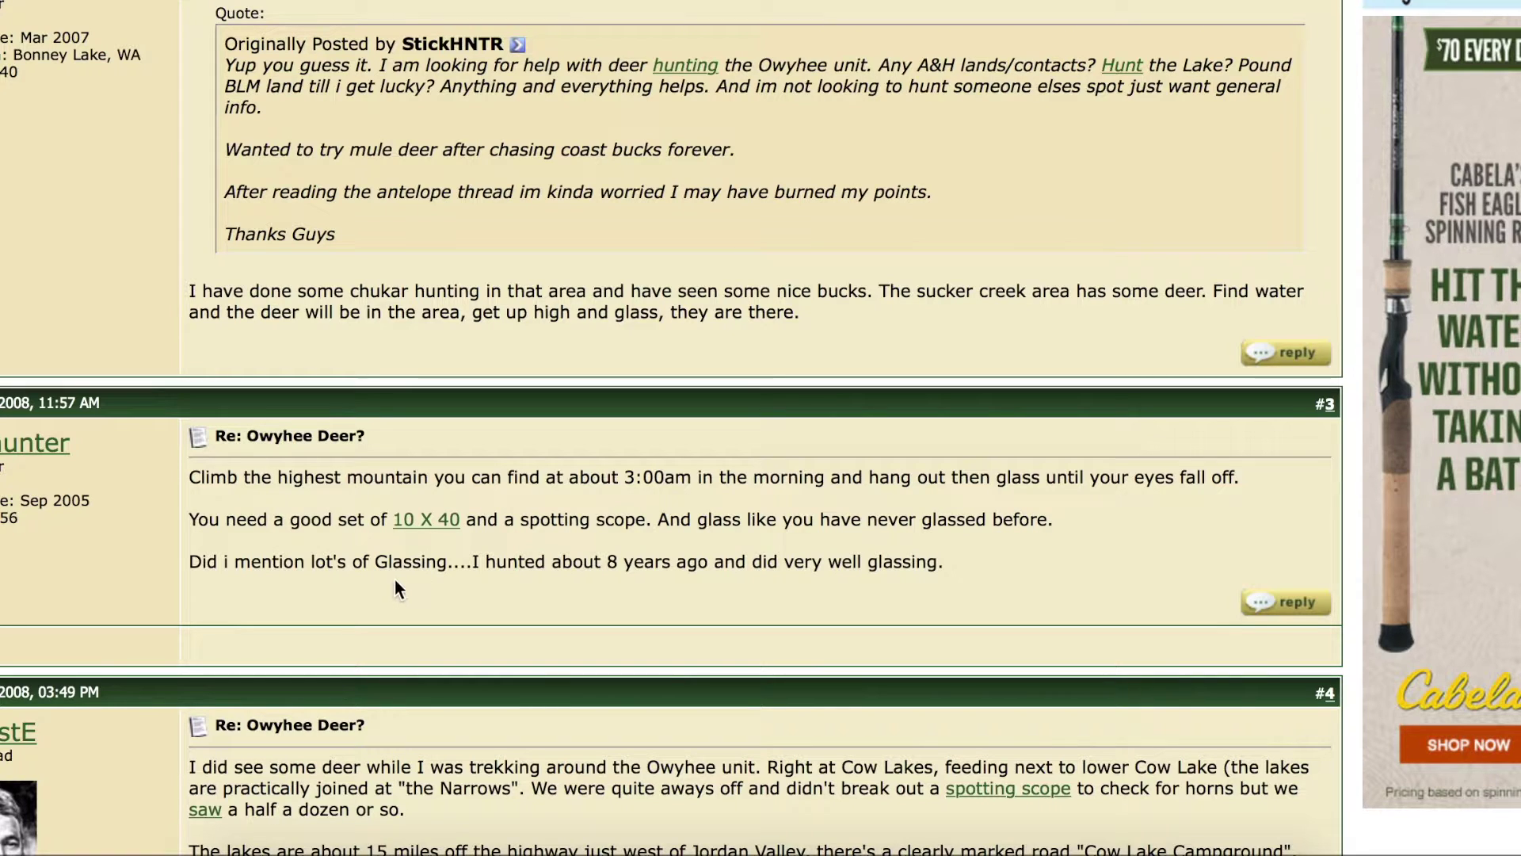
scroll(693, 578, down, 1)
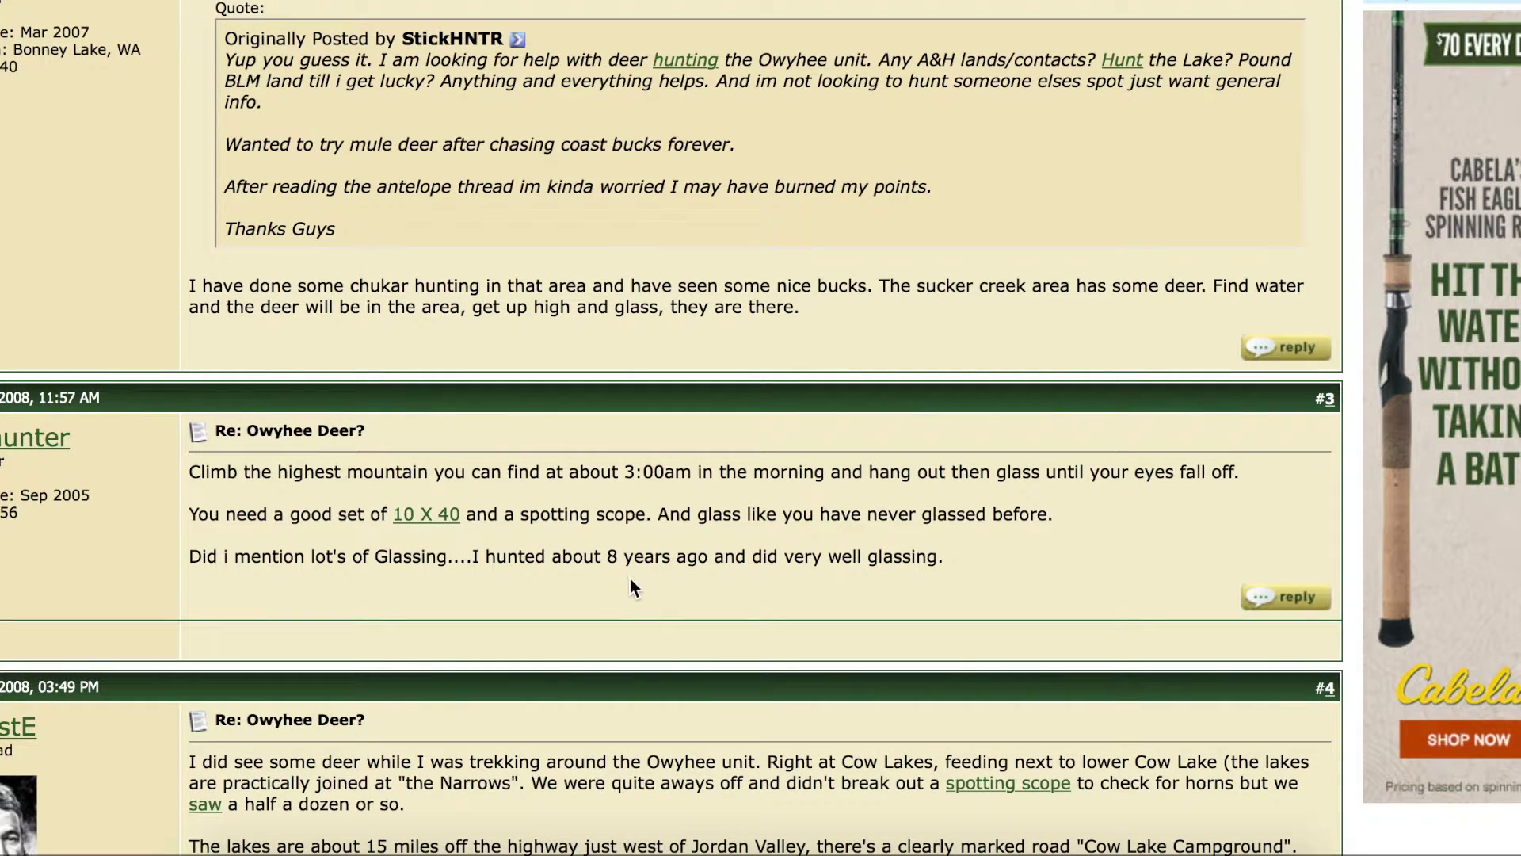
scroll(806, 573, down, 5)
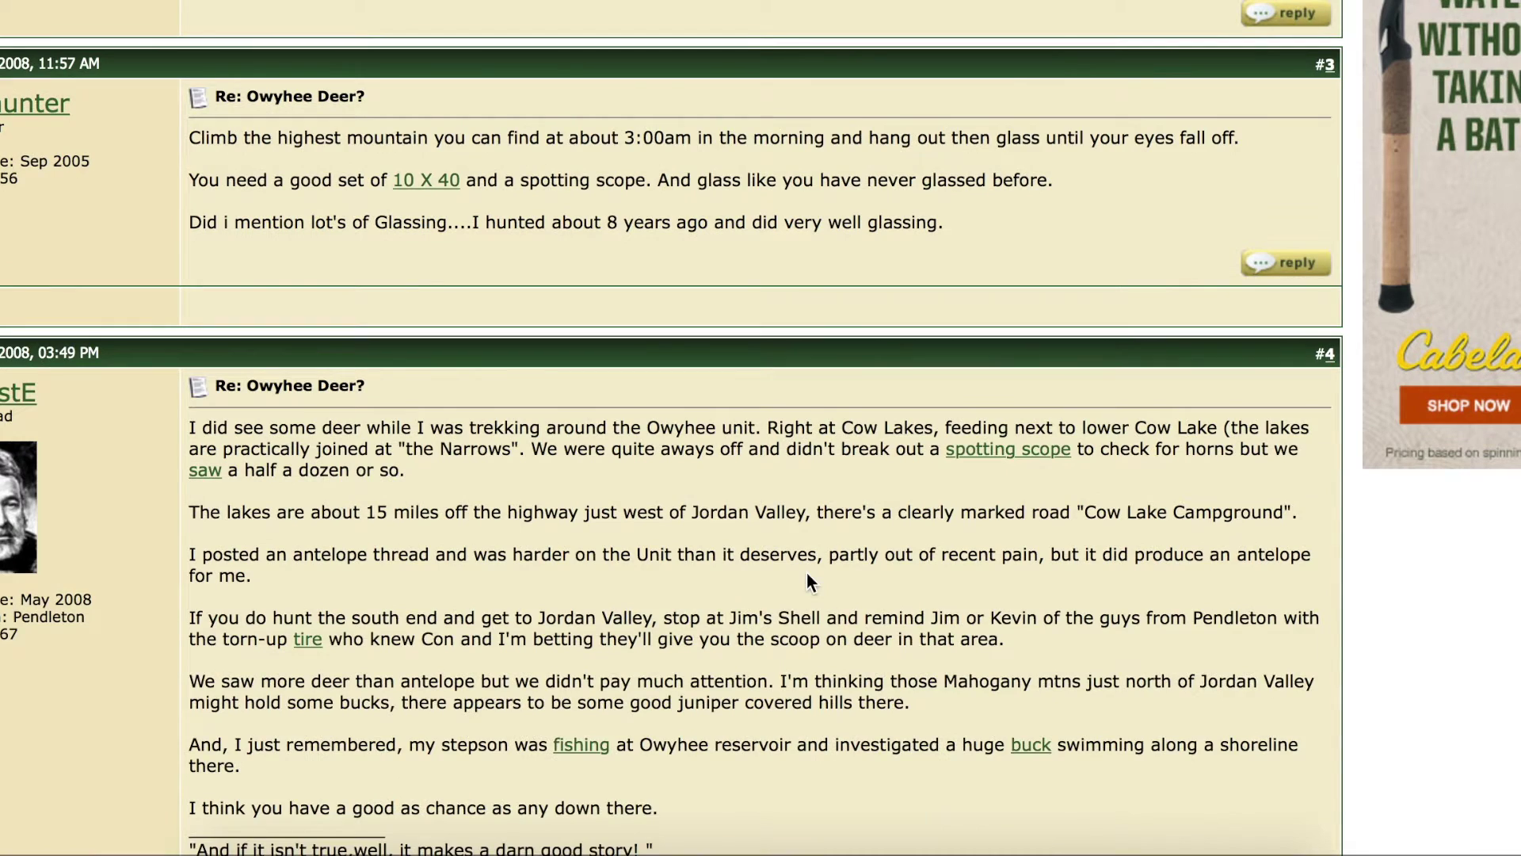
scroll(806, 572, down, 6)
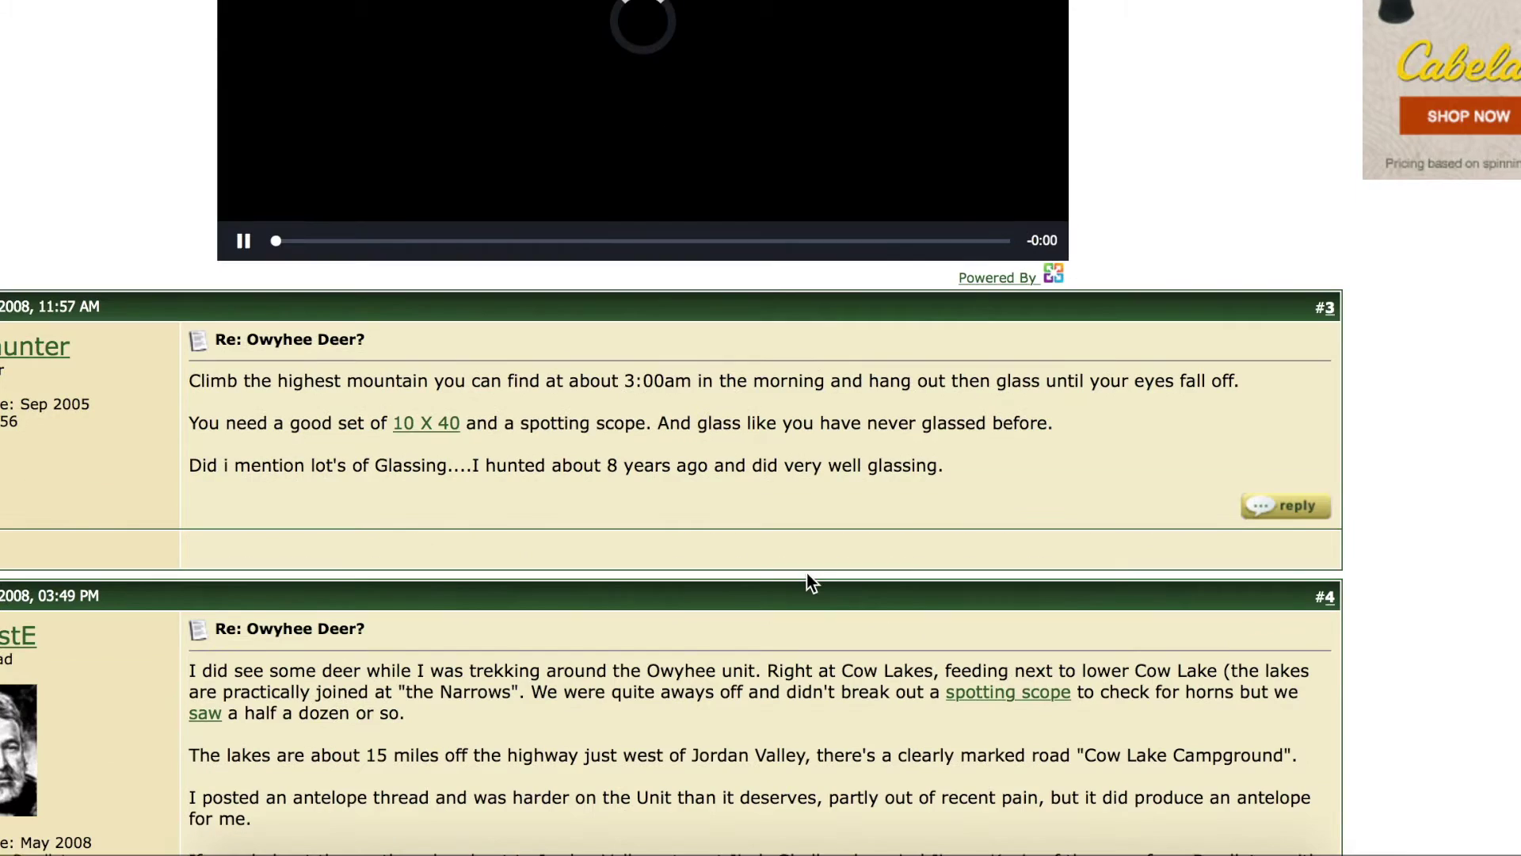
scroll(806, 573, down, 3)
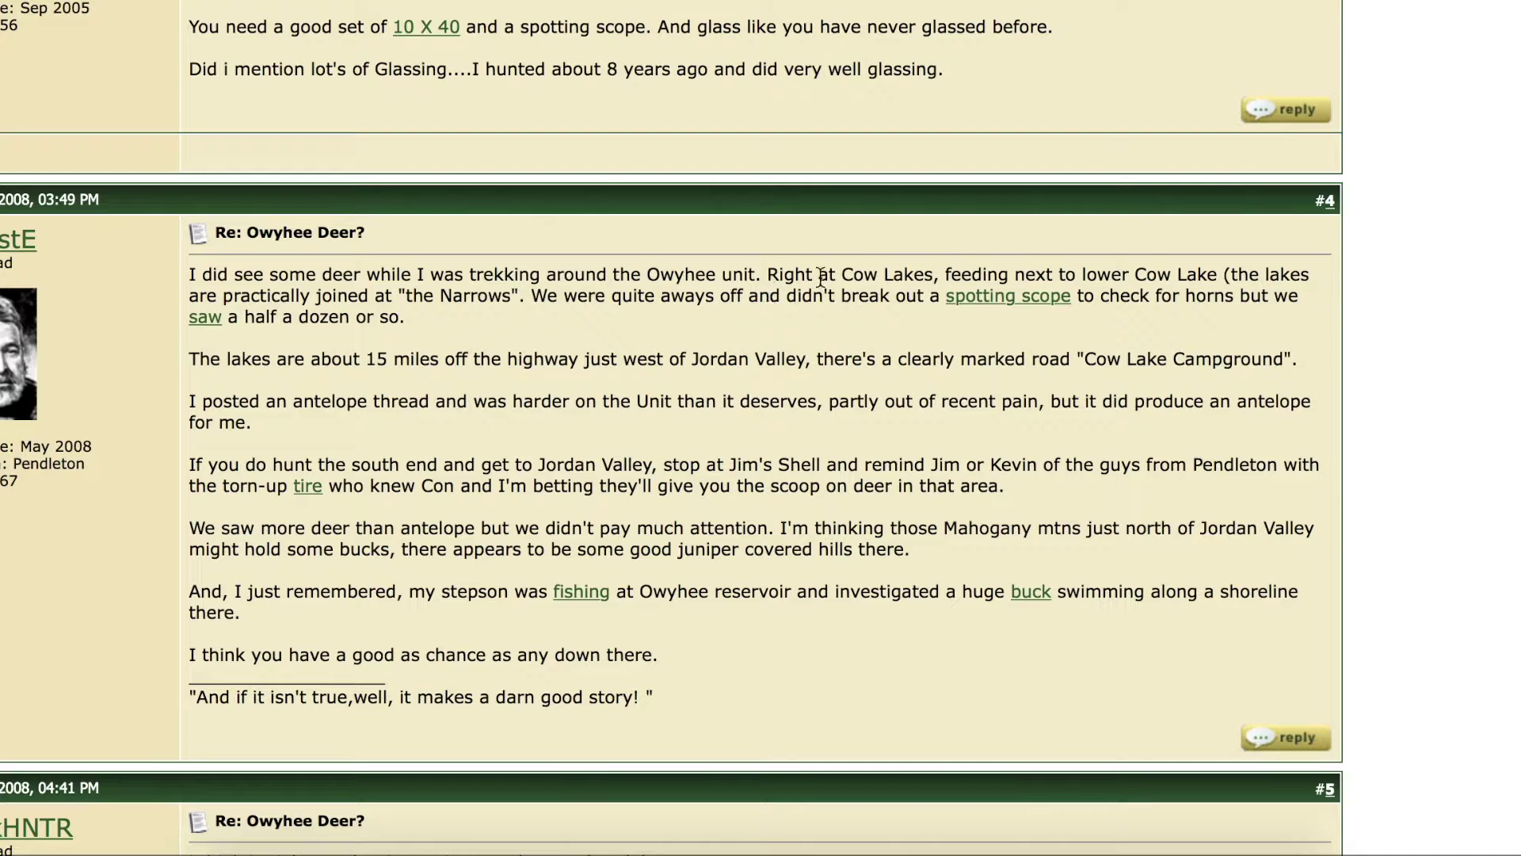
Select 'Cow Lakes,' in post #4 and bring the notes document forward
click(946, 273)
drag(946, 274, 960, 269)
key(super+c)
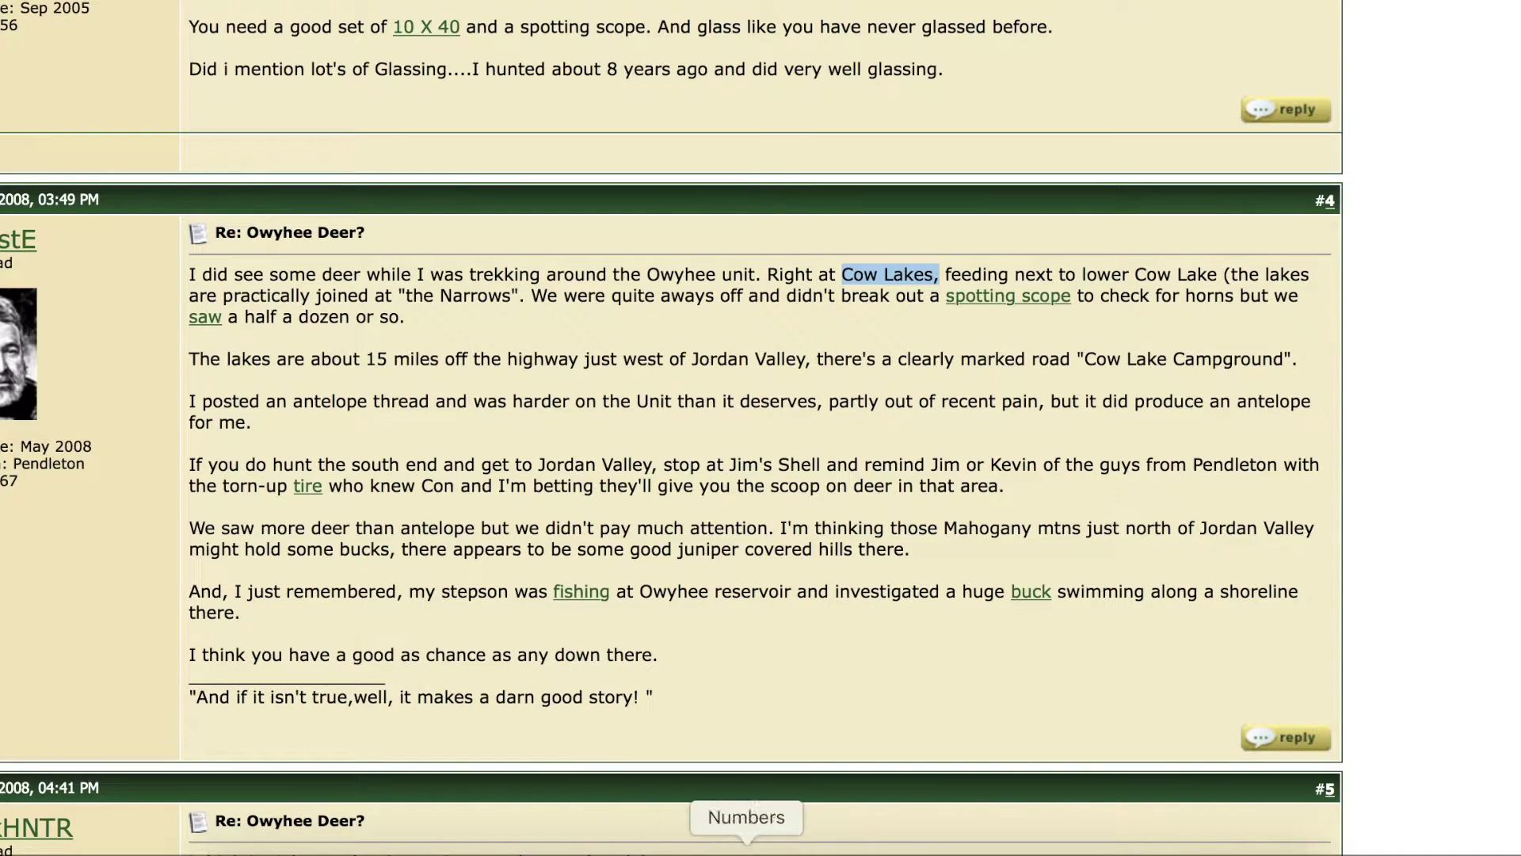
click(618, 848)
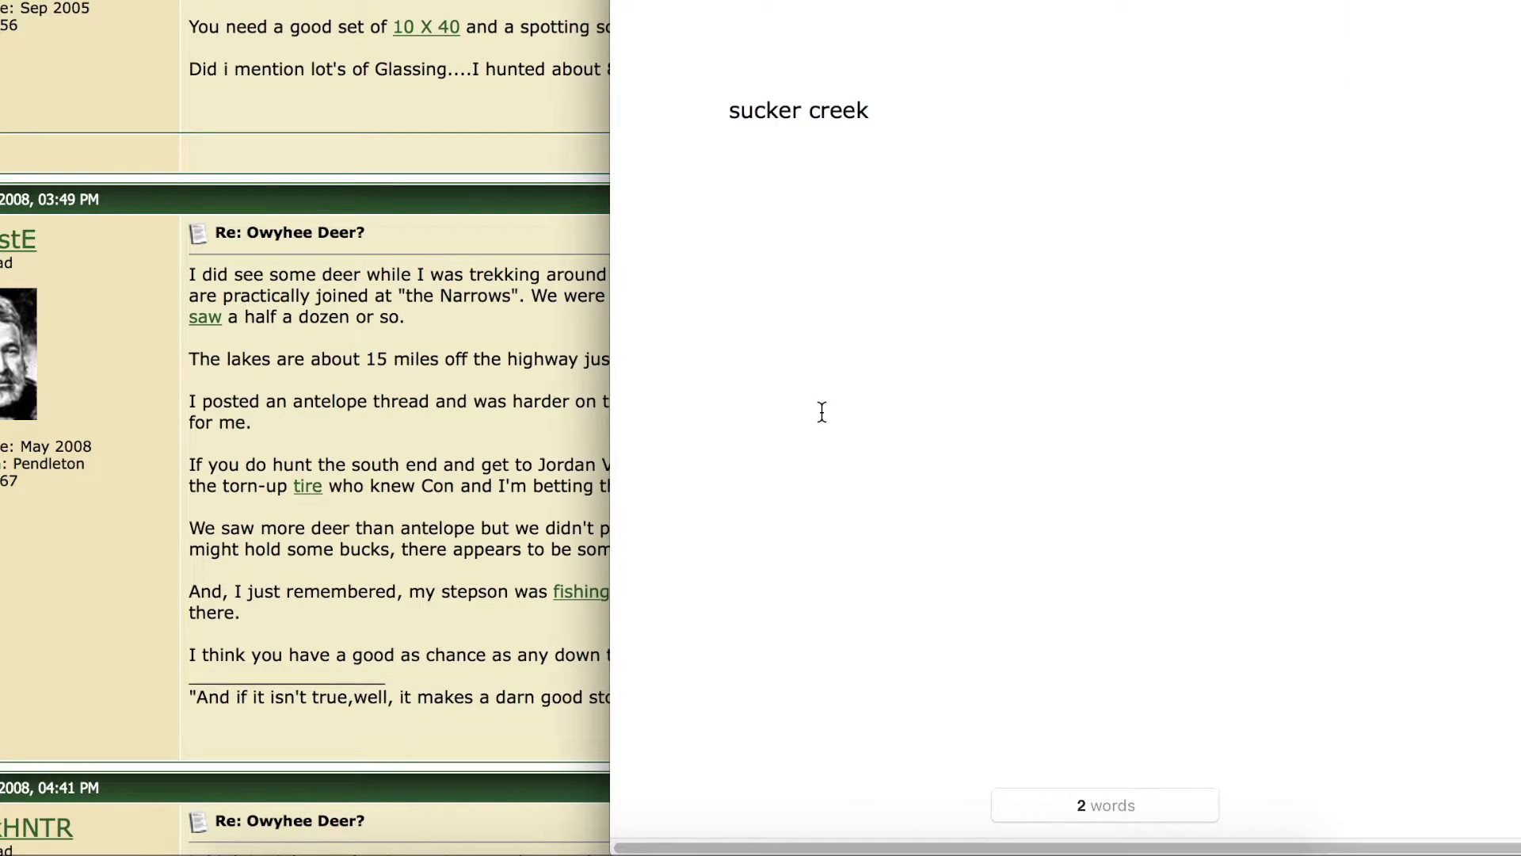
Paste 'Cow Lakes,' below 'sucker creek' and switch back to the browser
key(super+v)
key(super+Tab)
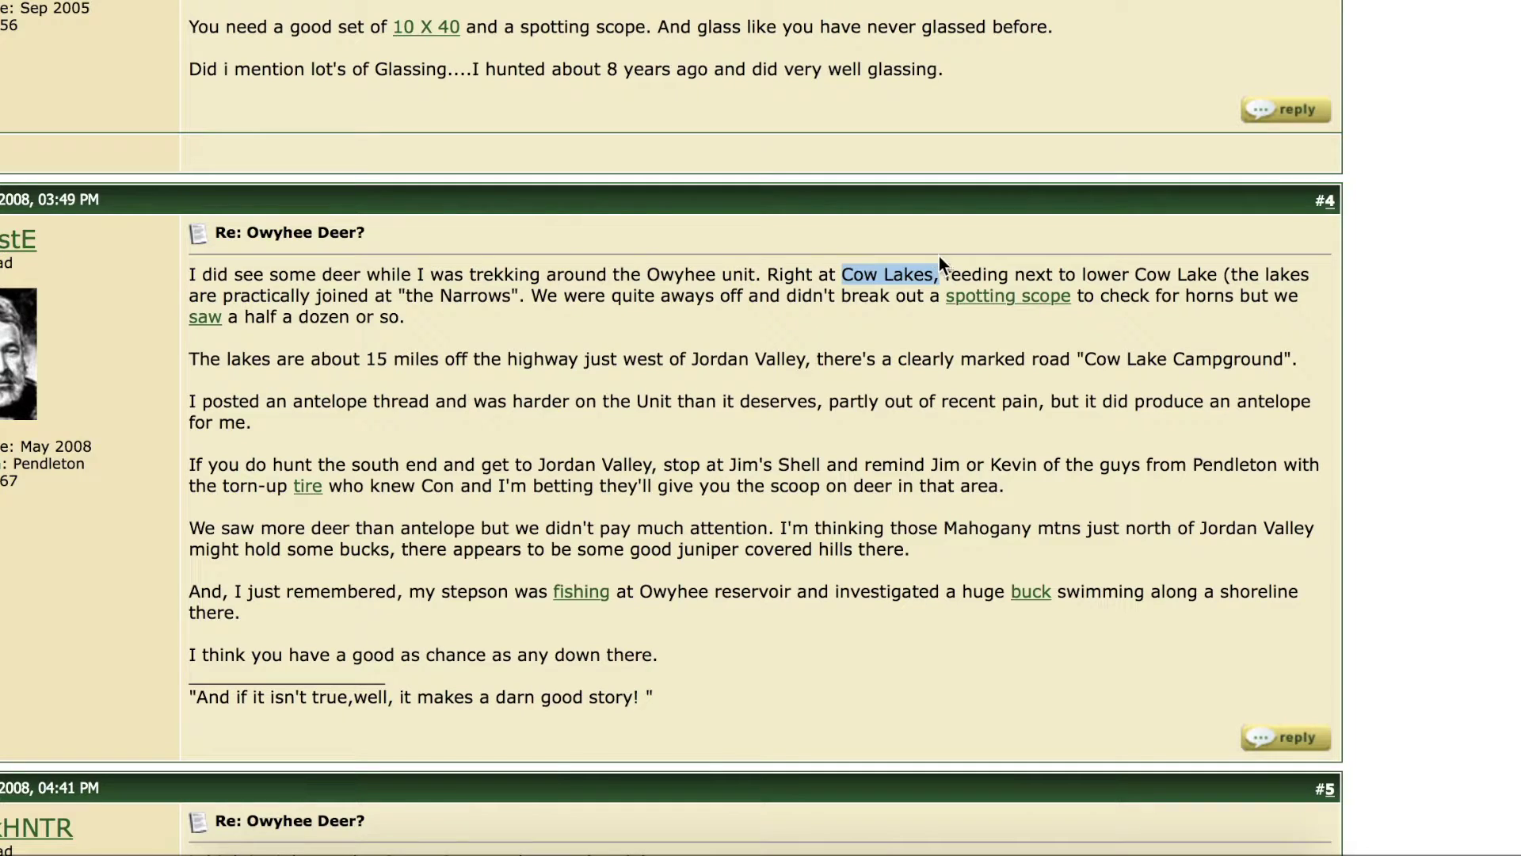
Copy post #4's author username and paste it after 'Cow Lakes,' in the notes
mouse_move(24, 247)
mouse_down()
mouse_move(8, 4)
mouse_move(4, 242)
mouse_up()
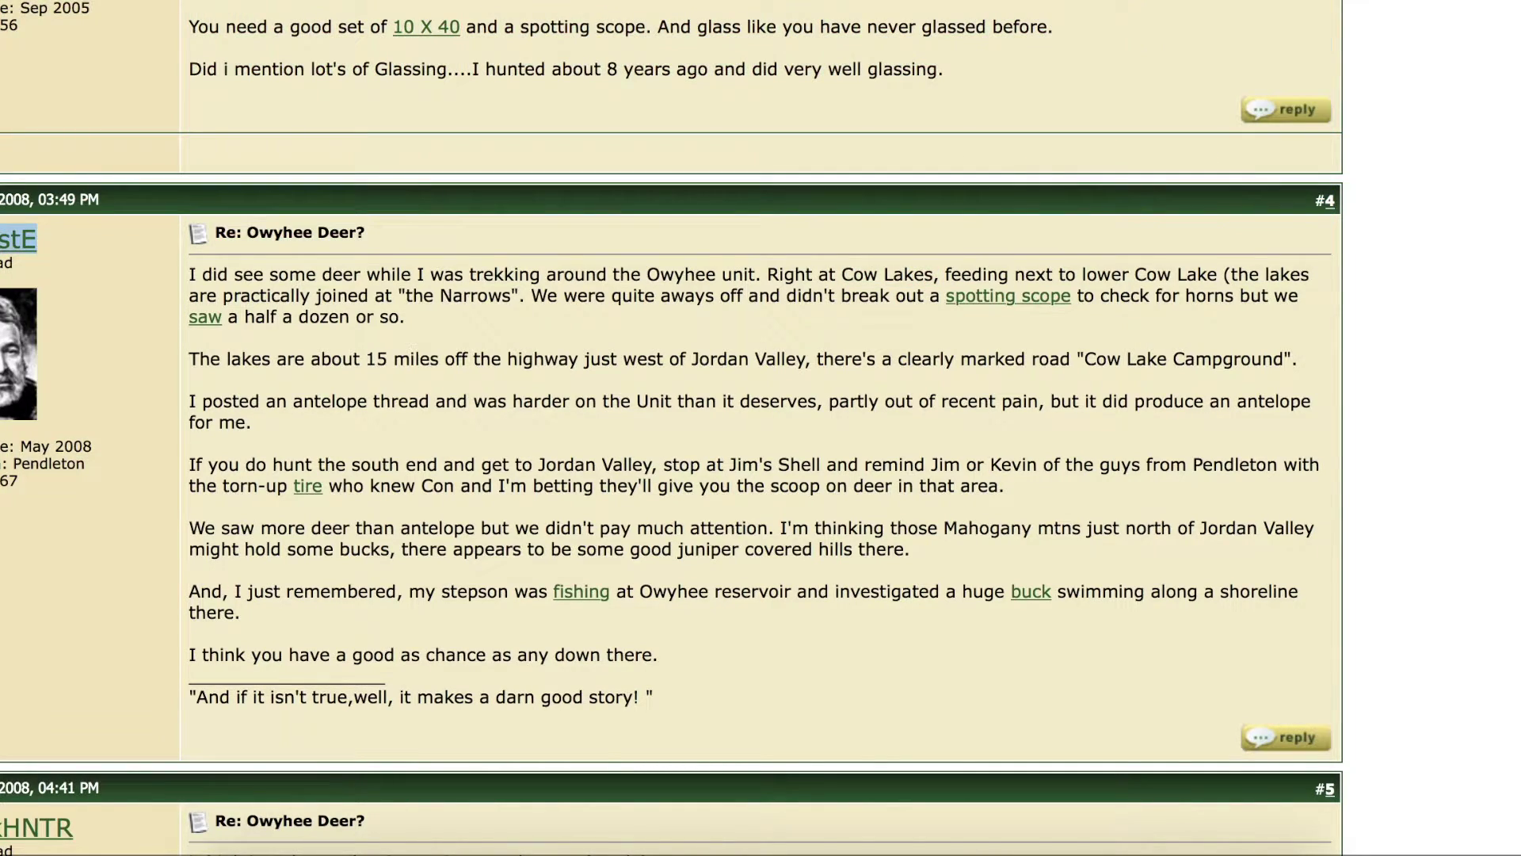
click(8, 239)
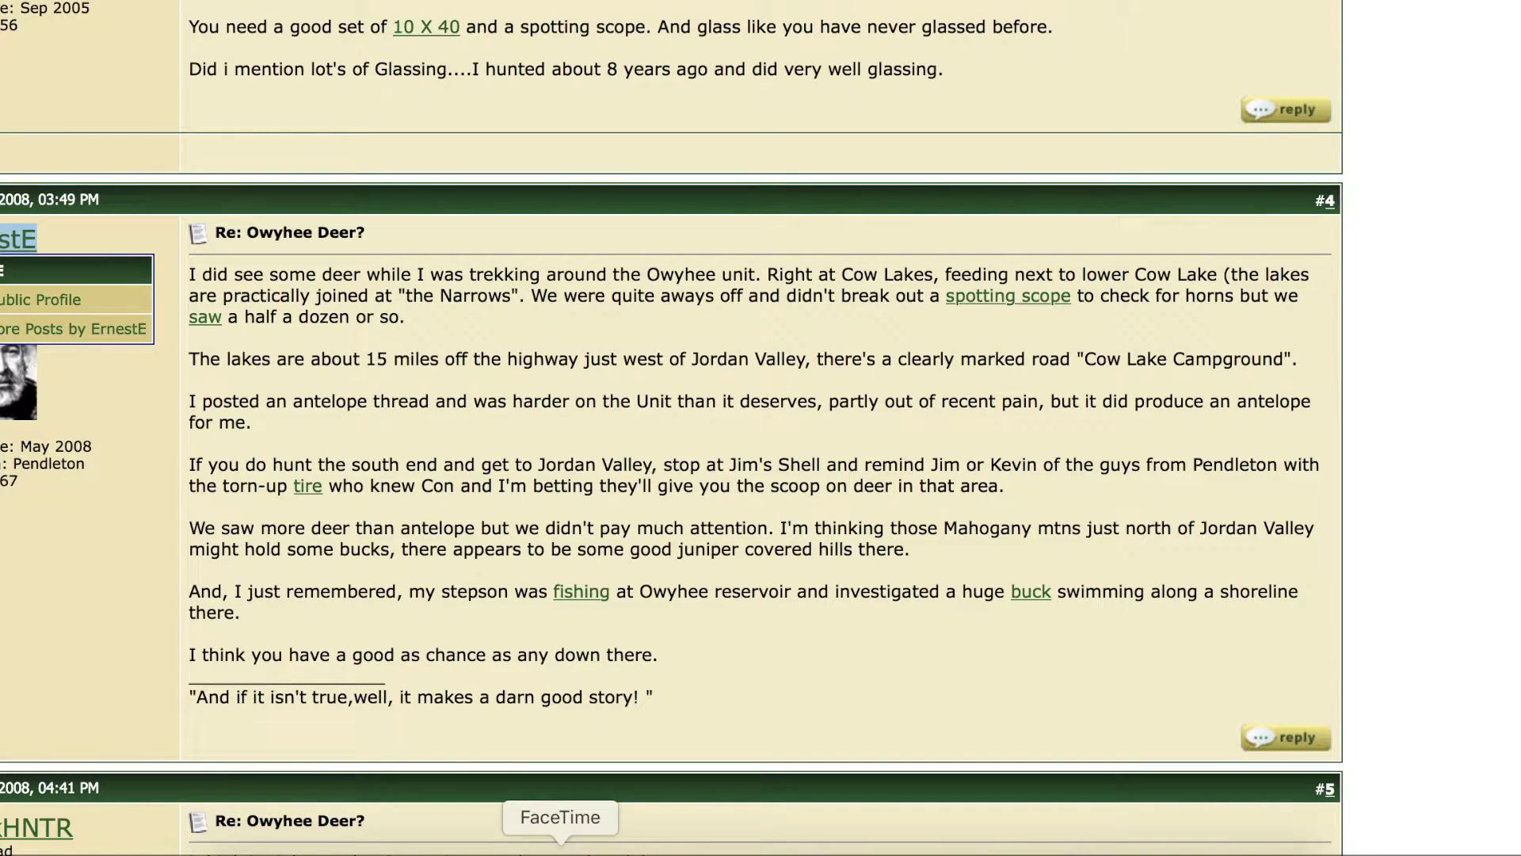
click(621, 848)
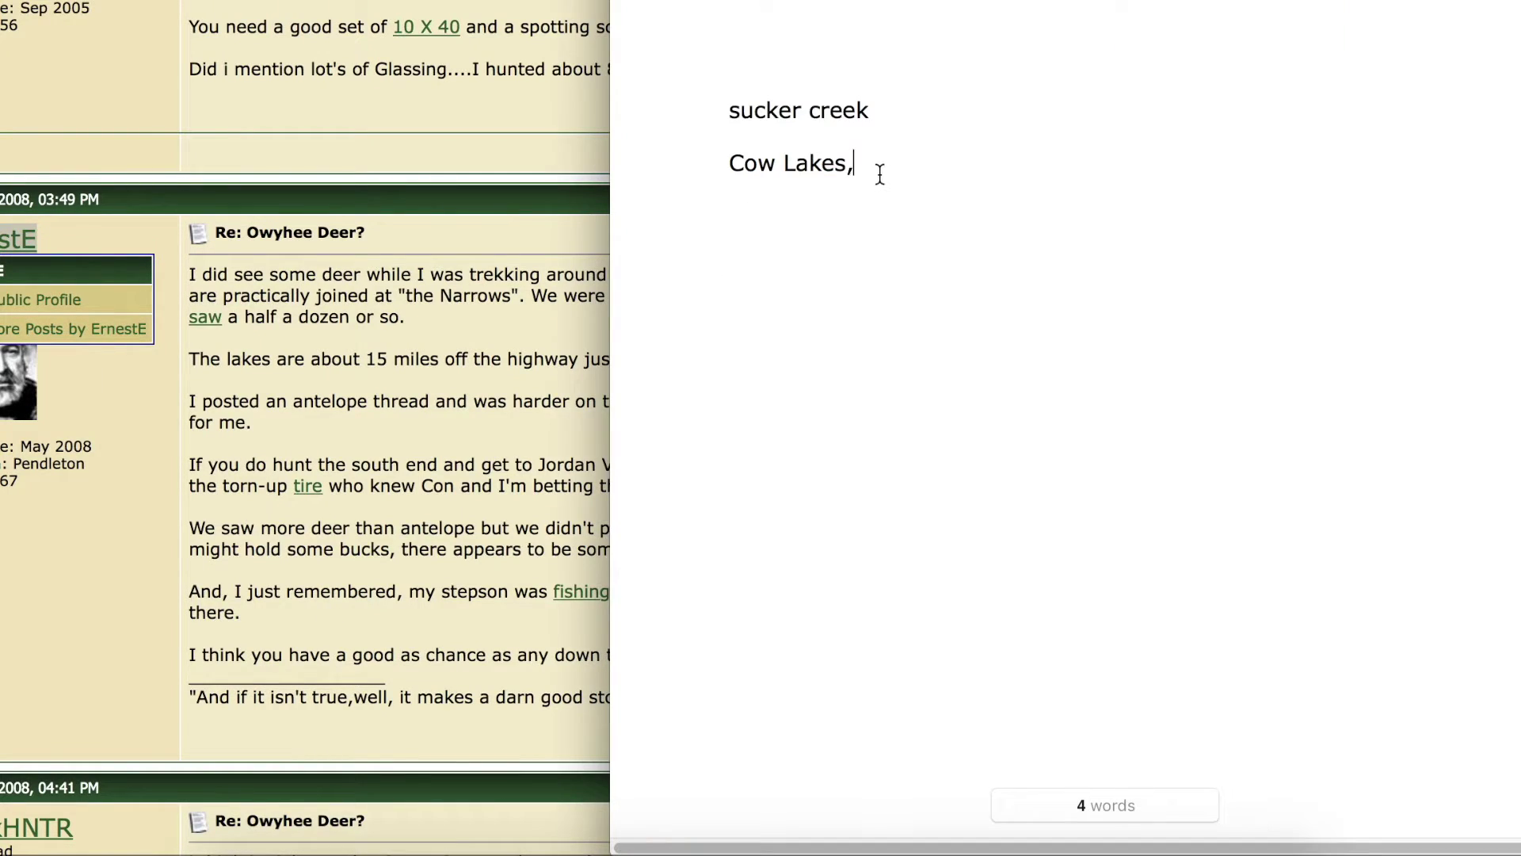
text(ErnestE)
click(439, 442)
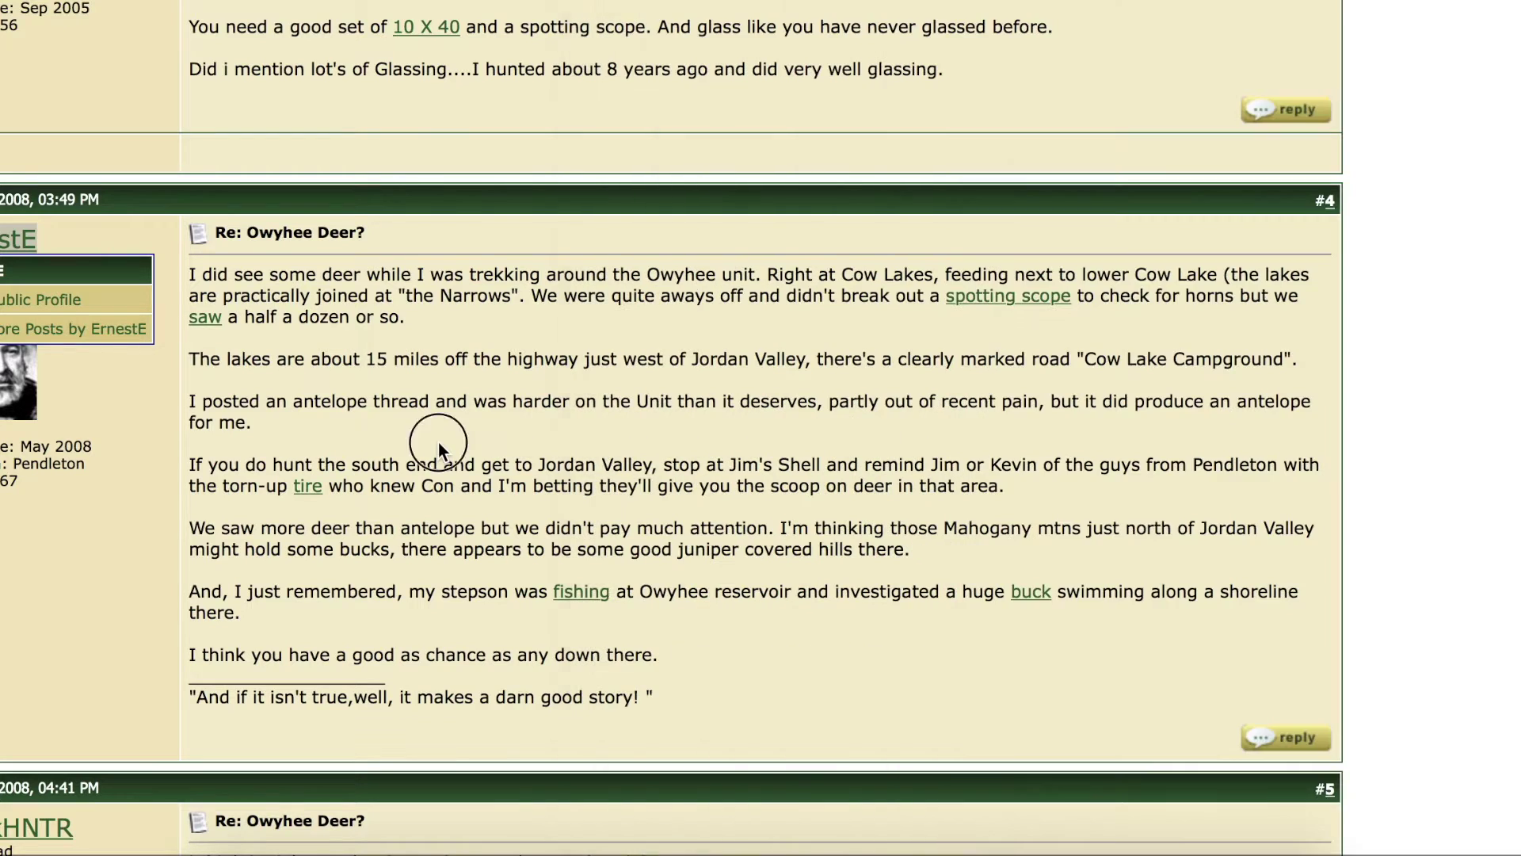
Type post #2's author username after 'sucker creek' and return to the thread
scroll(439, 442, down, 3)
scroll(445, 433, up, 10)
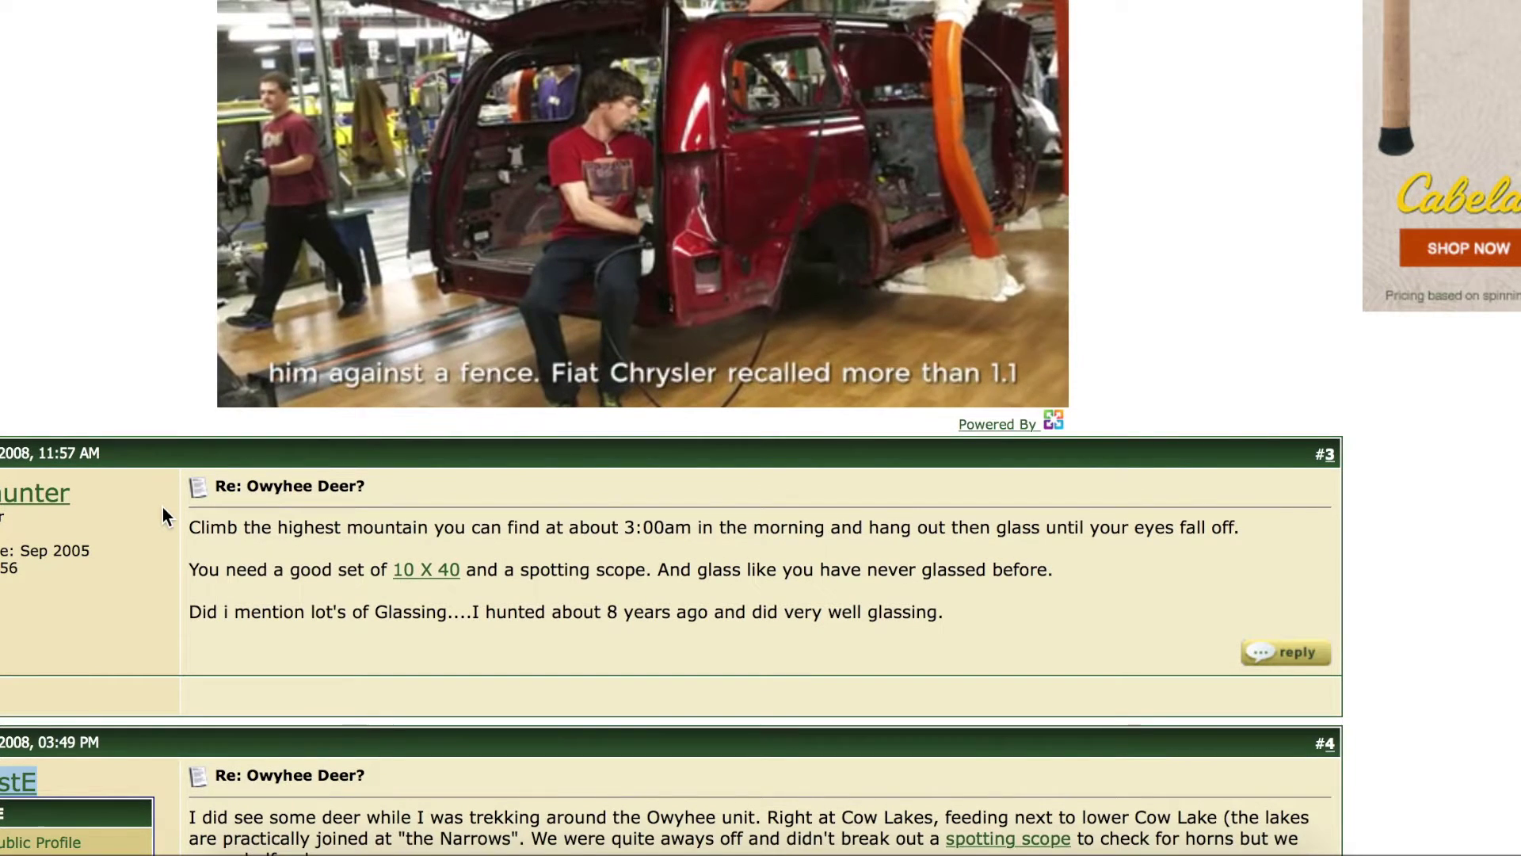
scroll(163, 507, up, 5)
scroll(163, 507, up, 1)
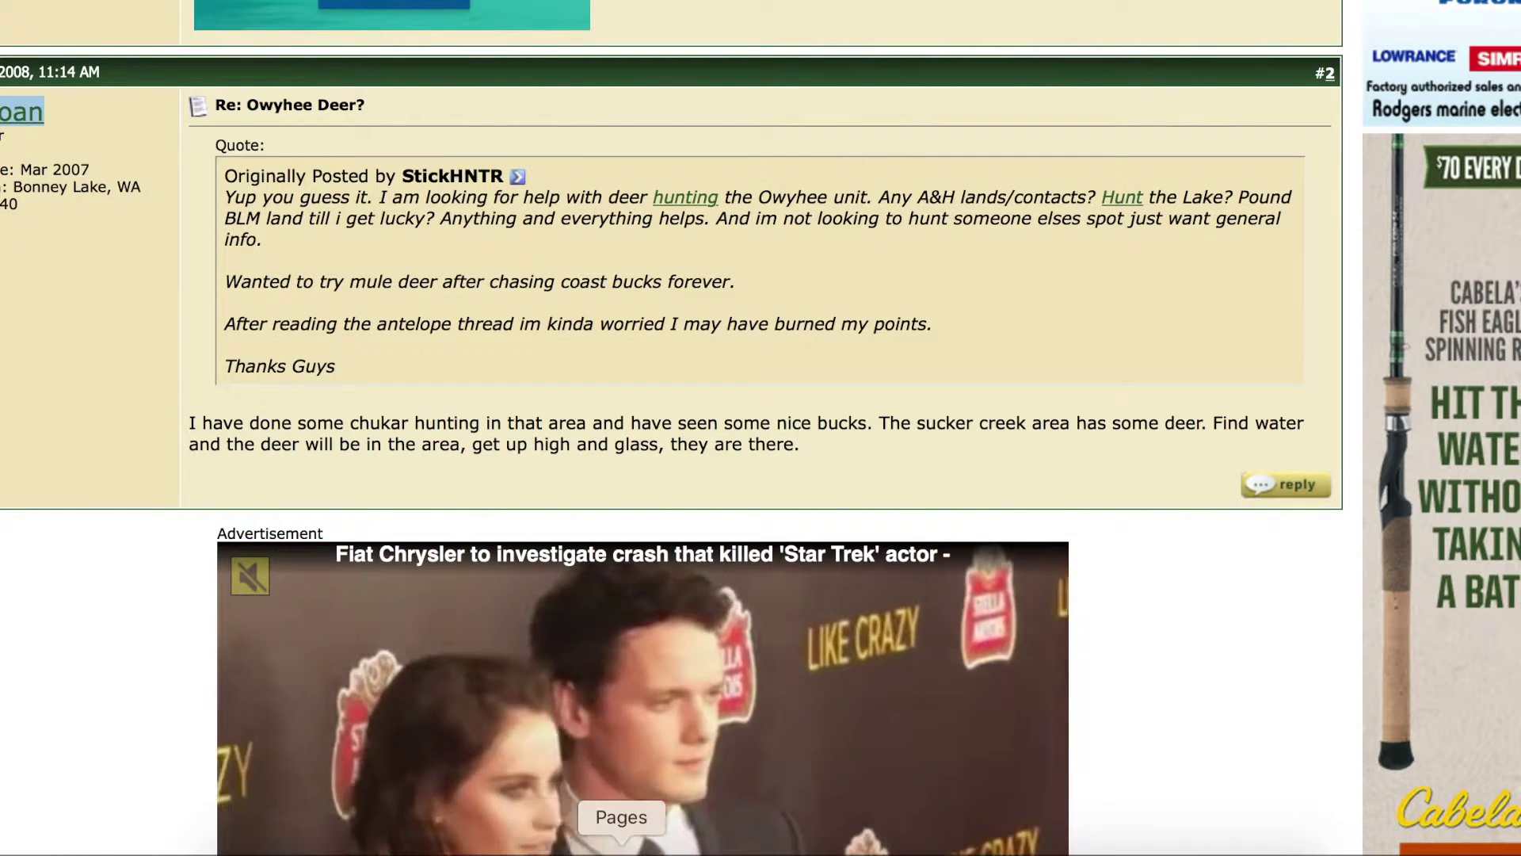
click(621, 852)
click(927, 109)
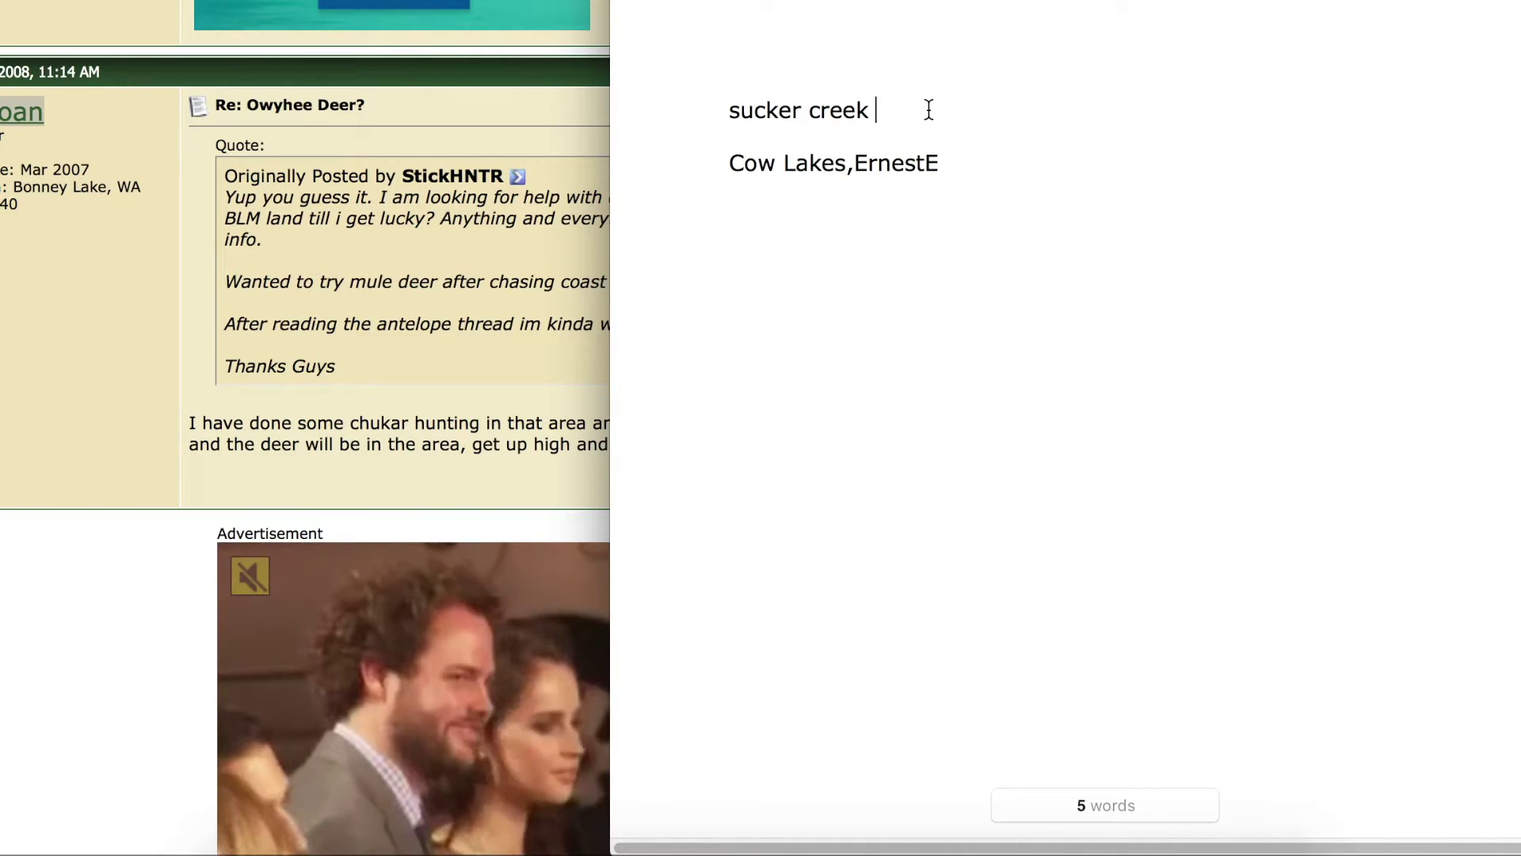
text(Idahoan)
click(463, 278)
scroll(462, 278, down, 15)
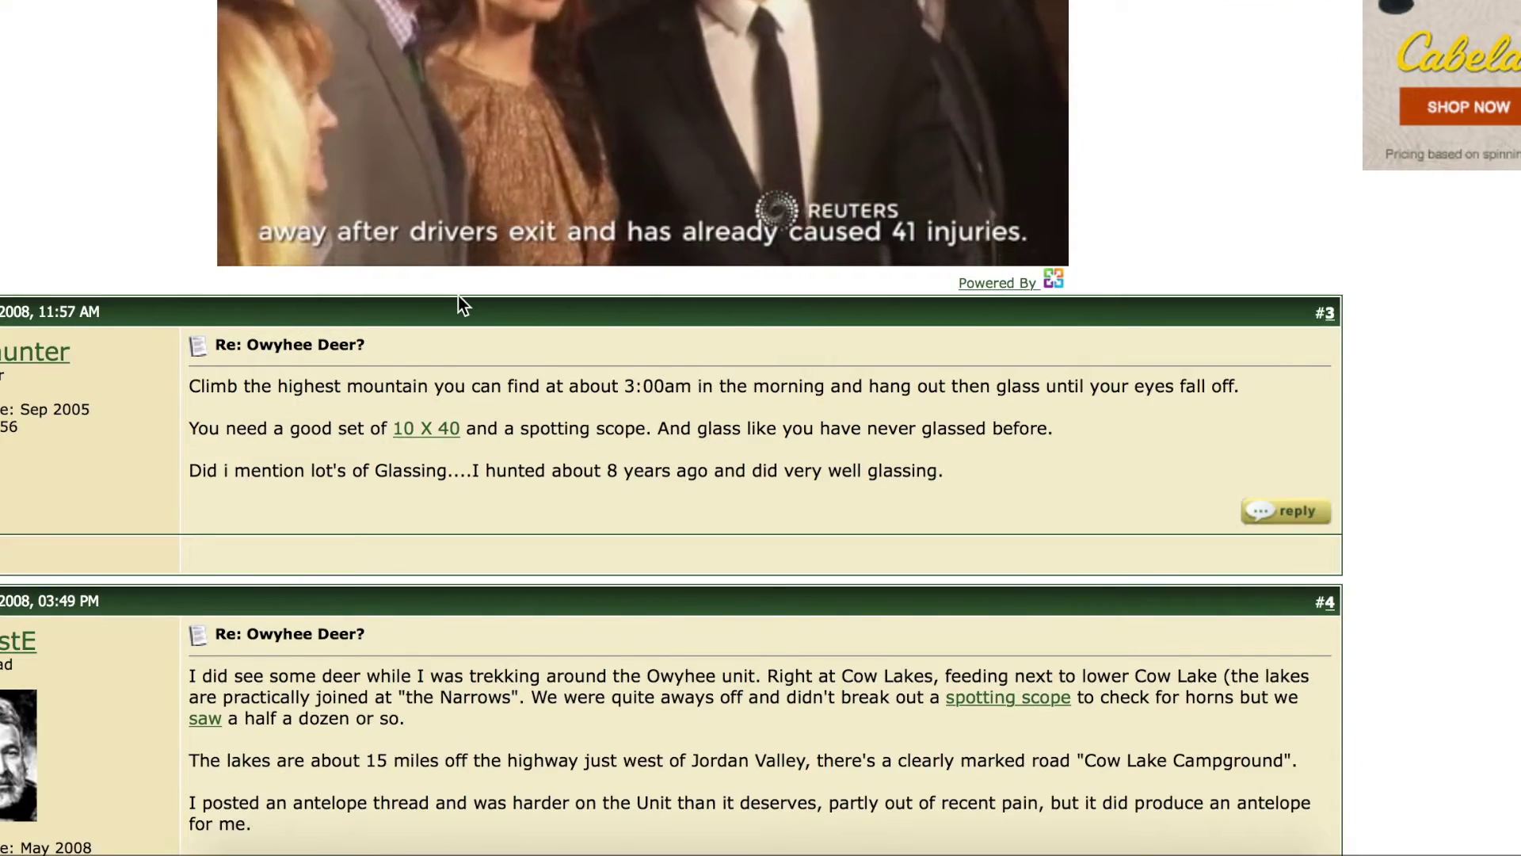
Finish reading the ifish thread and go back to the Google results
scroll(459, 298, down, 2)
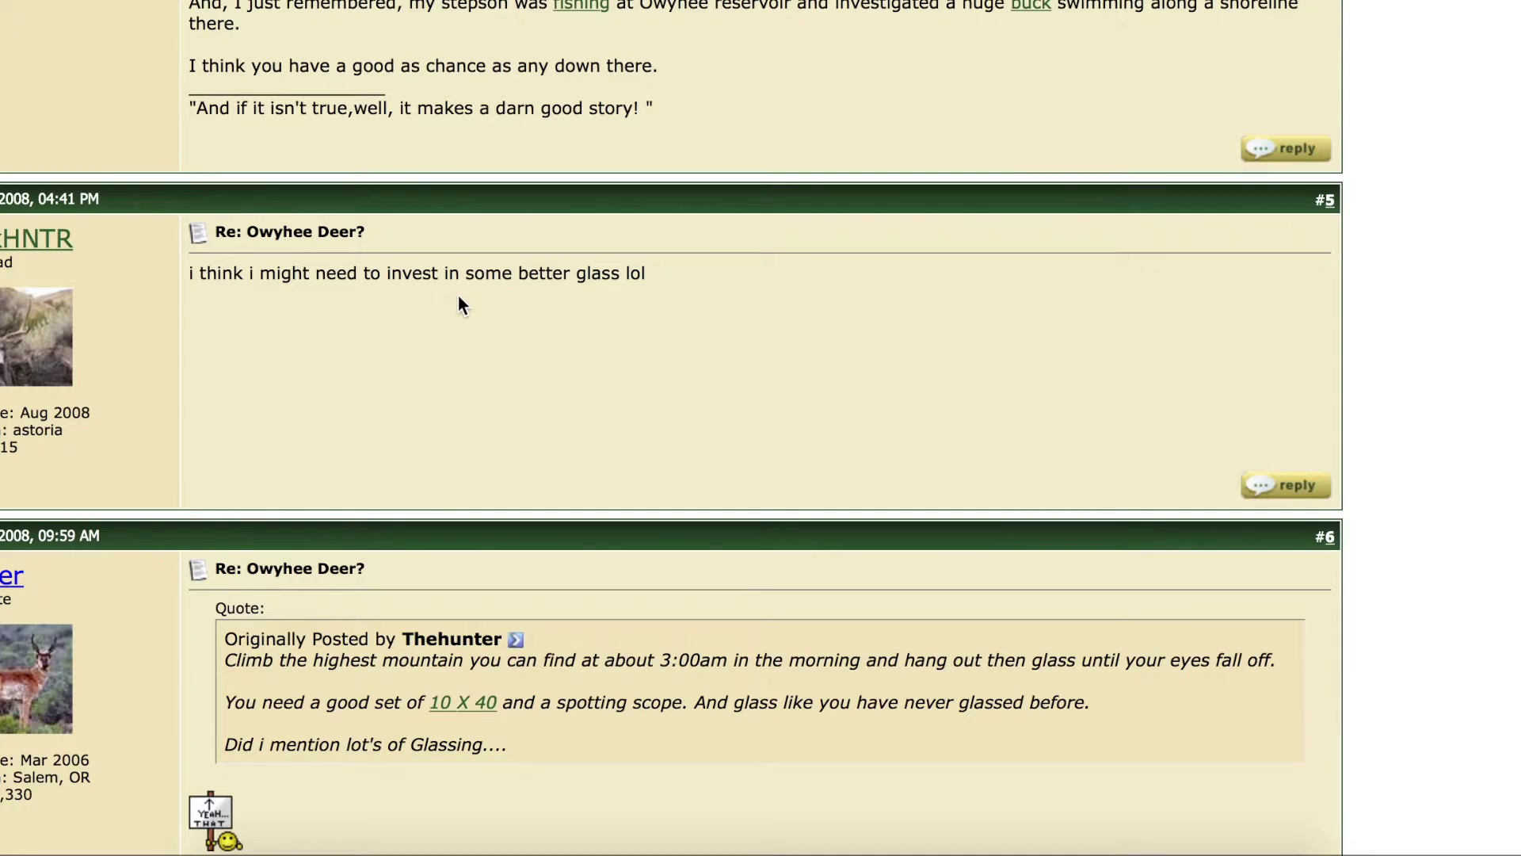
scroll(460, 302, down, 7)
scroll(483, 451, down, 5)
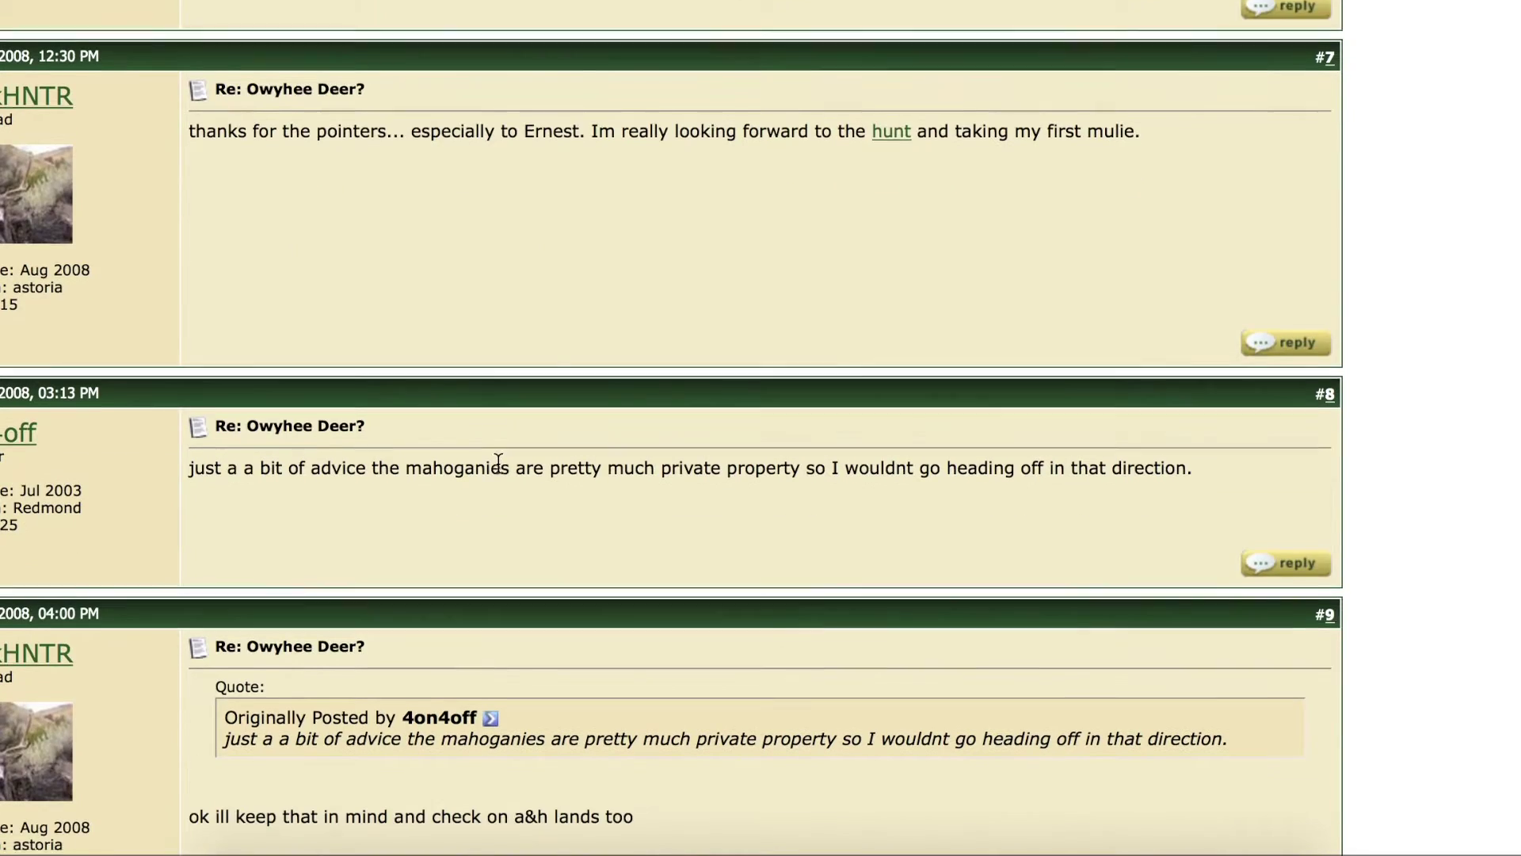
scroll(498, 462, down, 3)
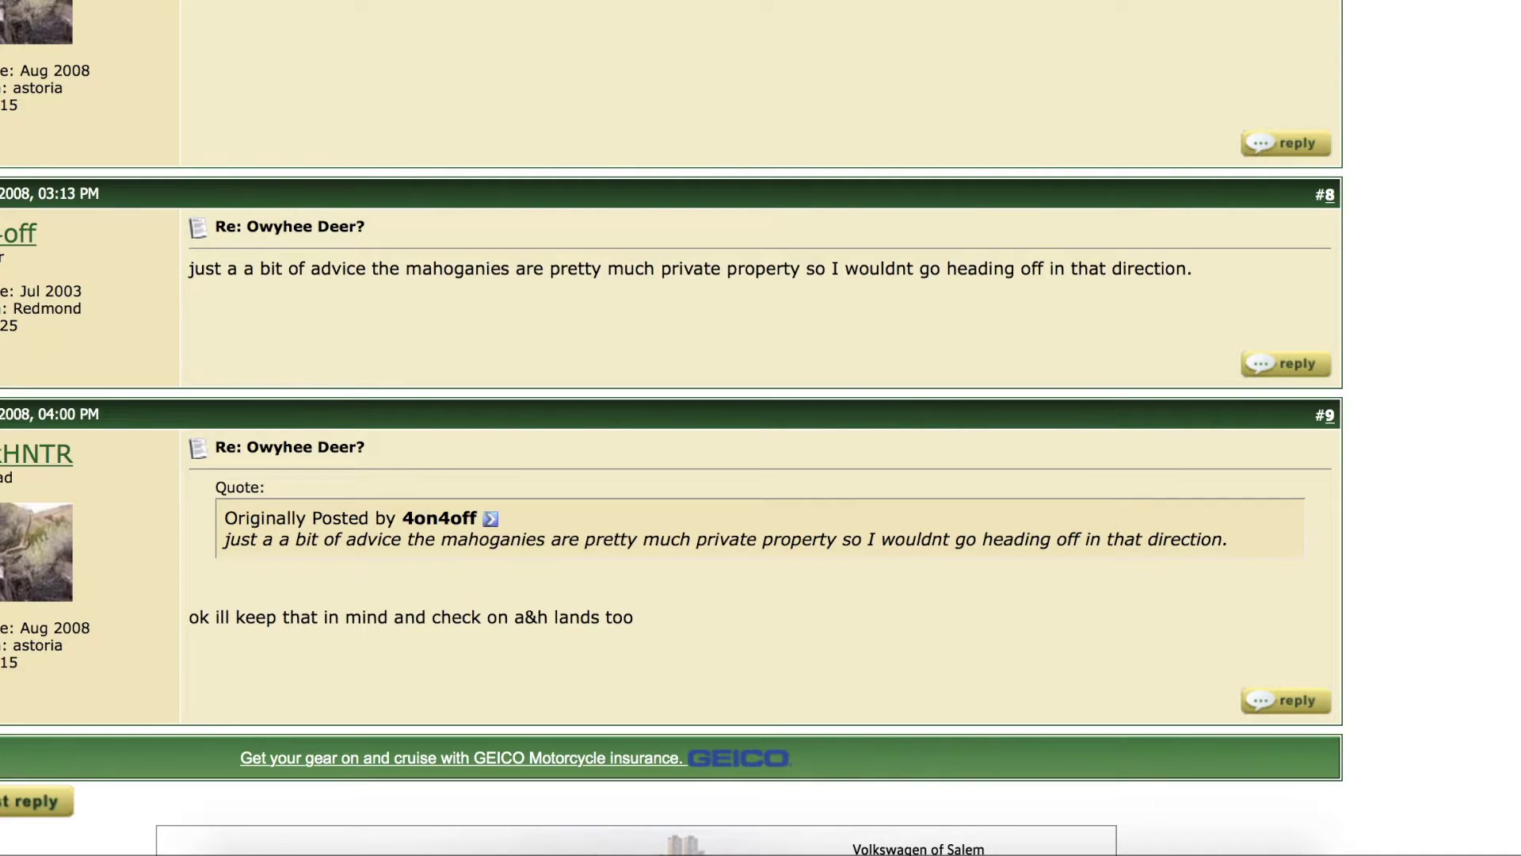
scroll(320, 179, down, 7)
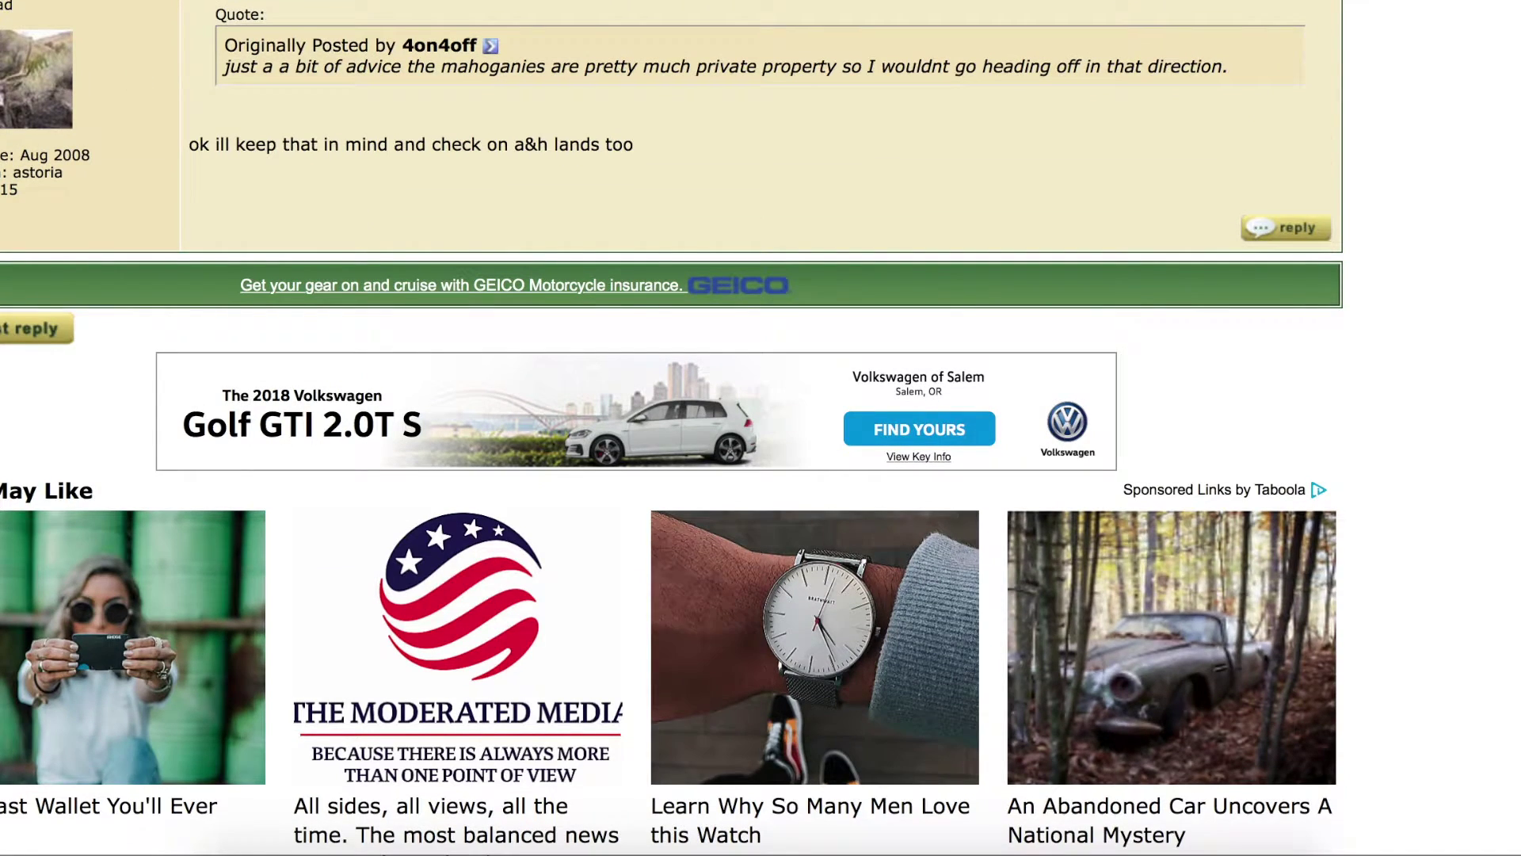
key(alt+Left)
Open the MonsterMuleys.com 'Owyhee Unit, Oregon' result
scroll(509, 485, down, 1)
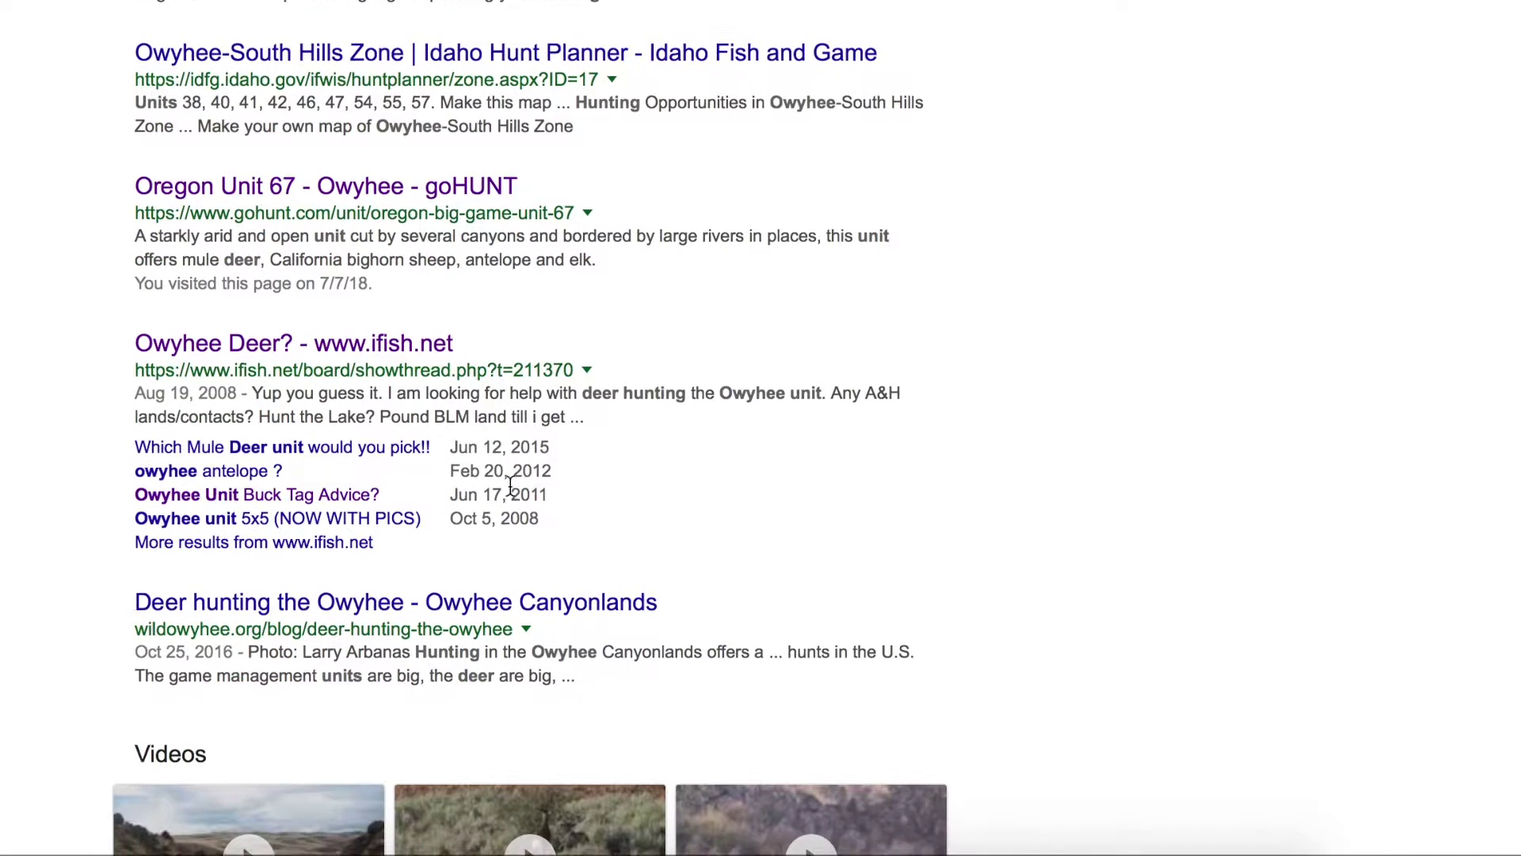
scroll(663, 577, down, 9)
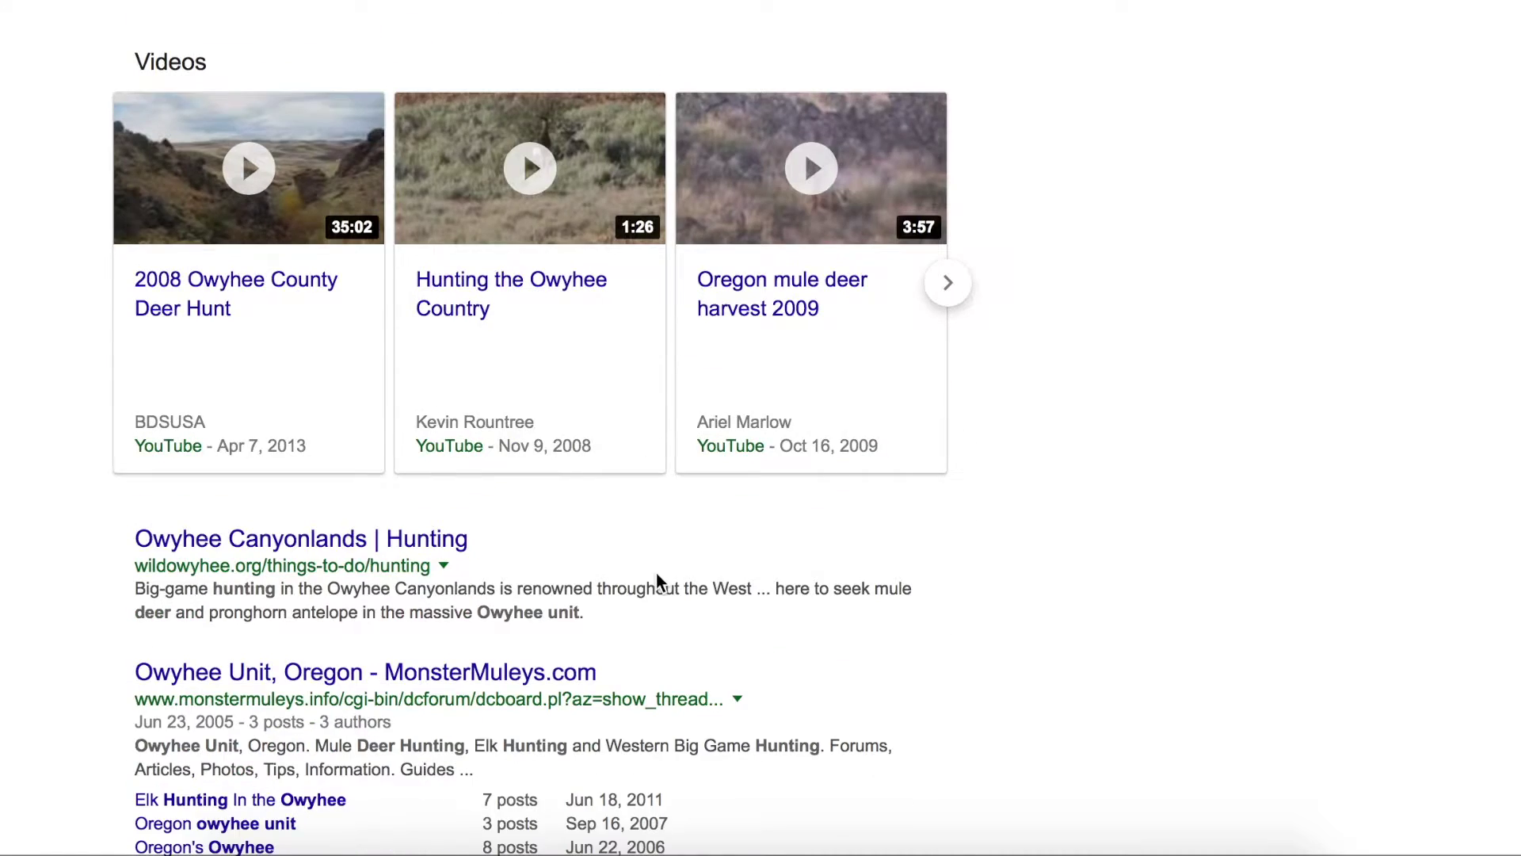
scroll(656, 577, down, 4)
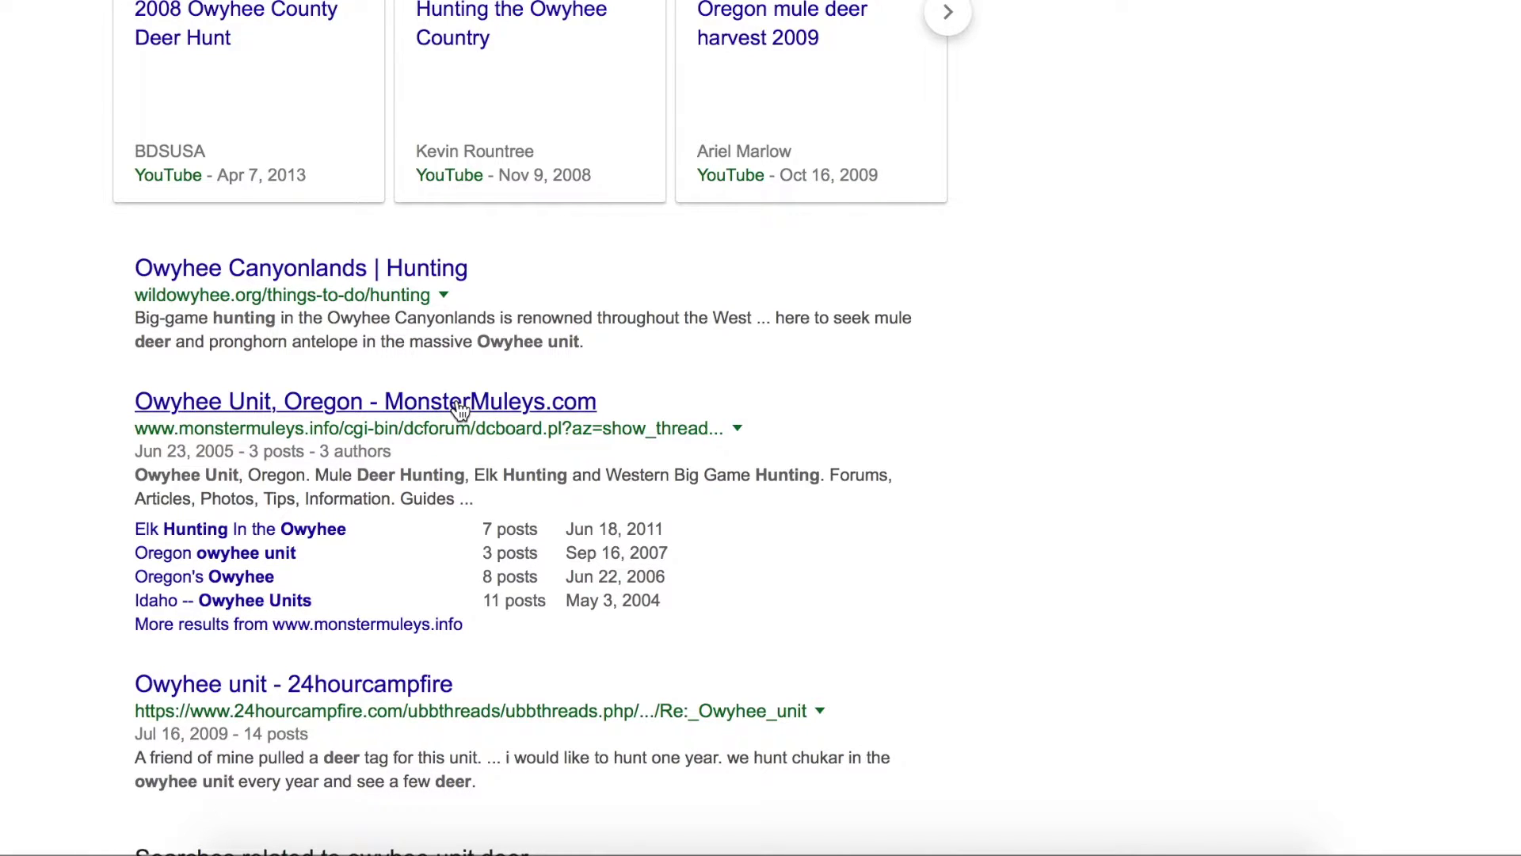
scroll(460, 408, down, 1)
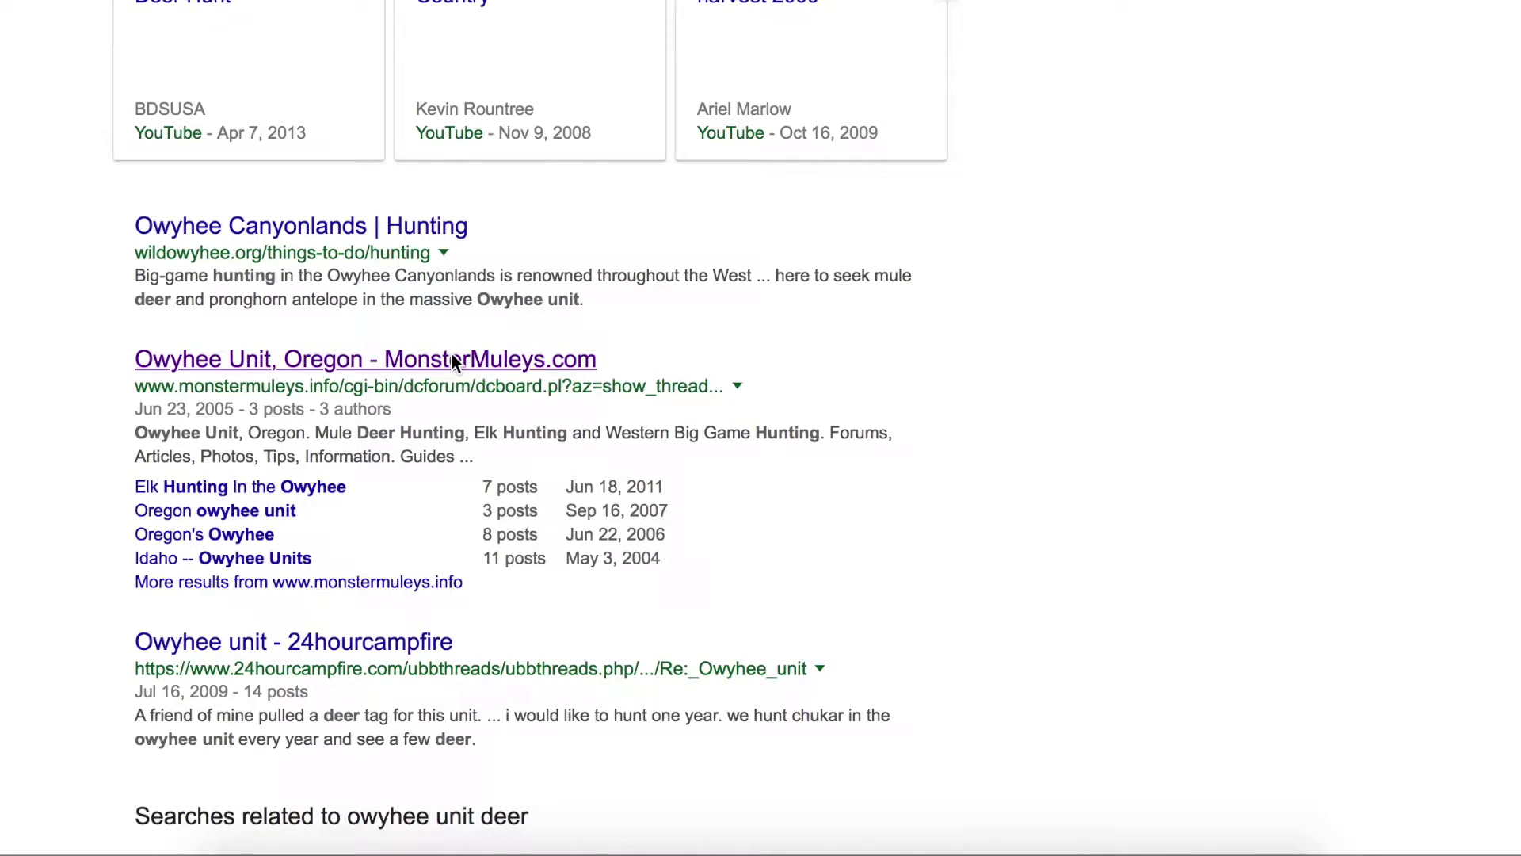
click(453, 358)
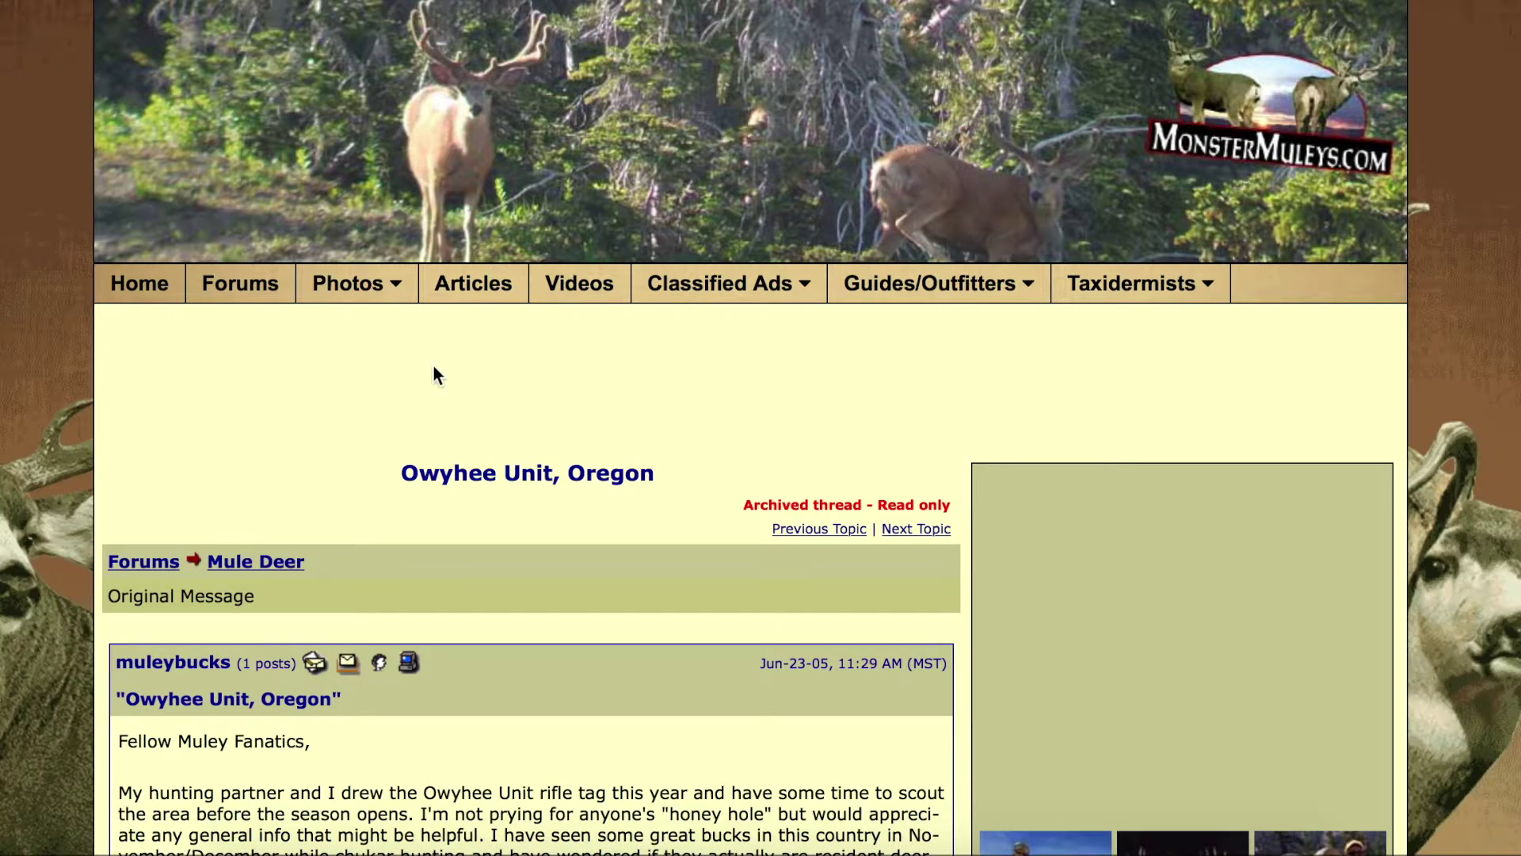
Read the MonsterMuleys opening post to its replies list, highlighting its request for general info
scroll(388, 448, down, 4)
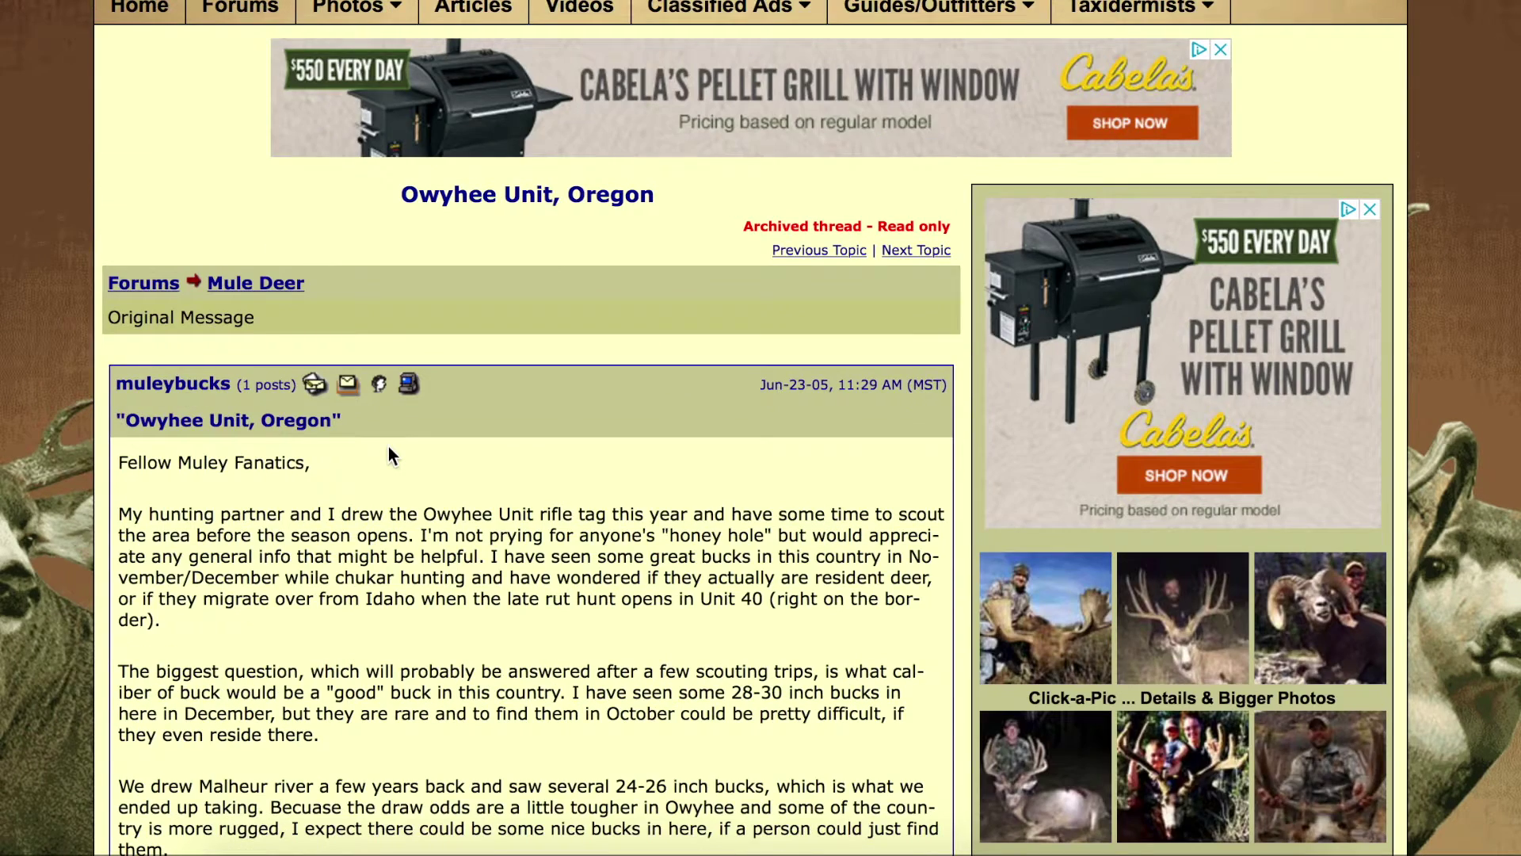
scroll(388, 456, down, 3)
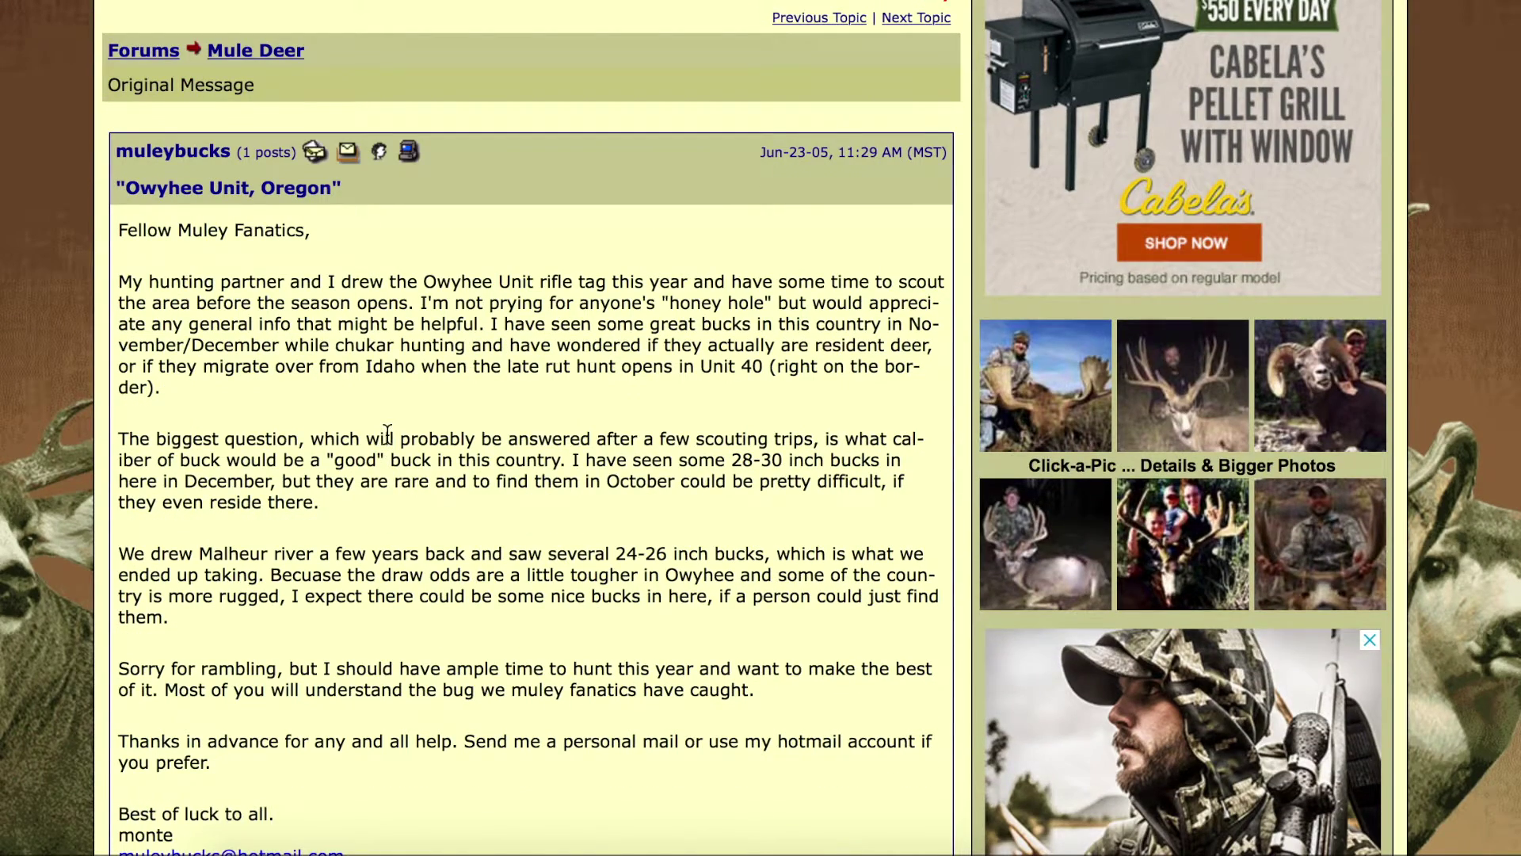
scroll(387, 434, down, 1)
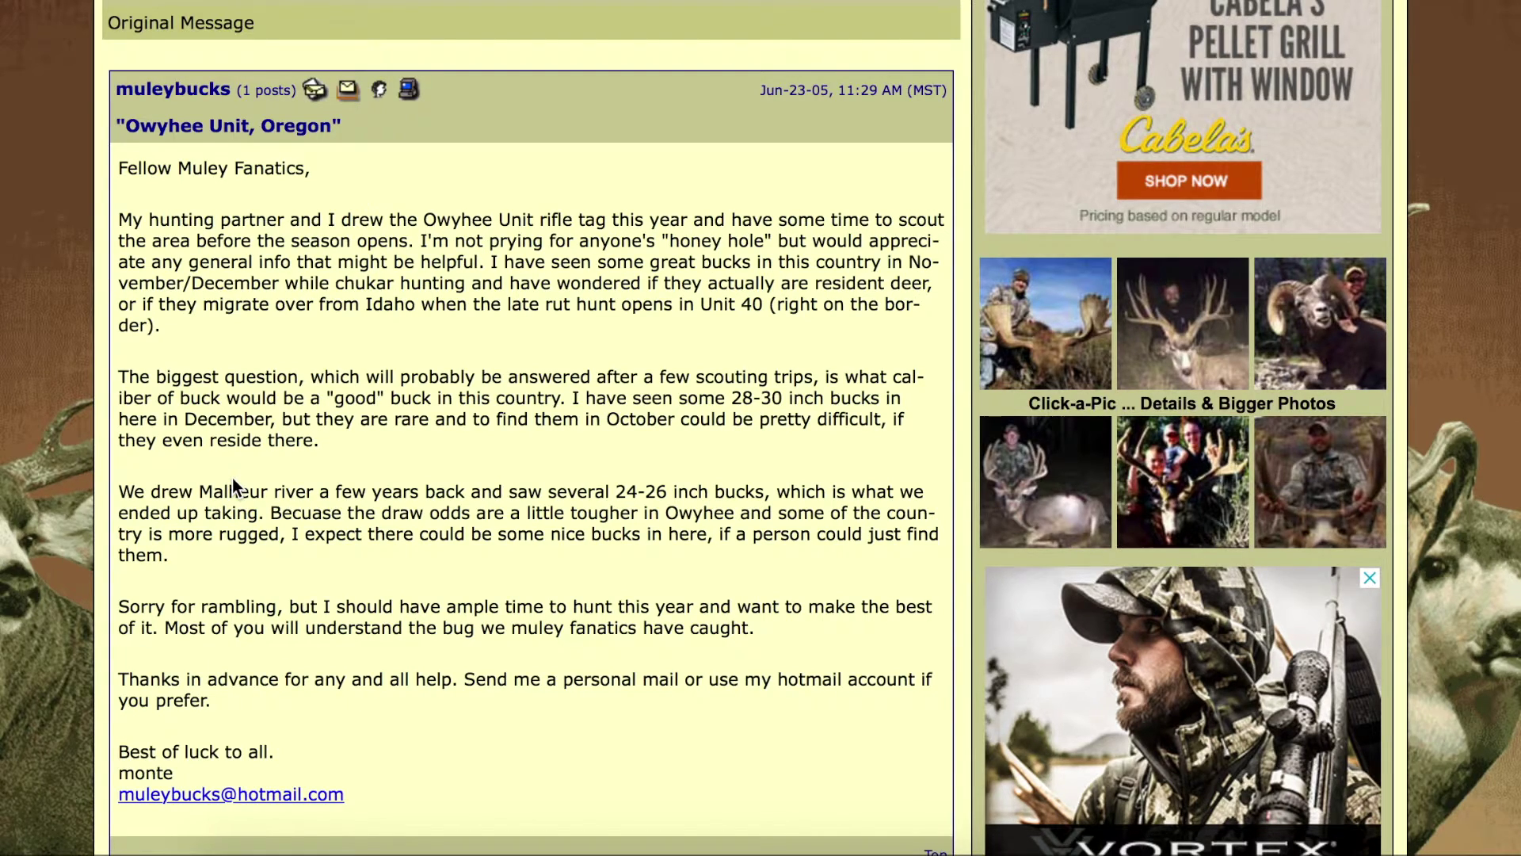
scroll(235, 485, down, 1)
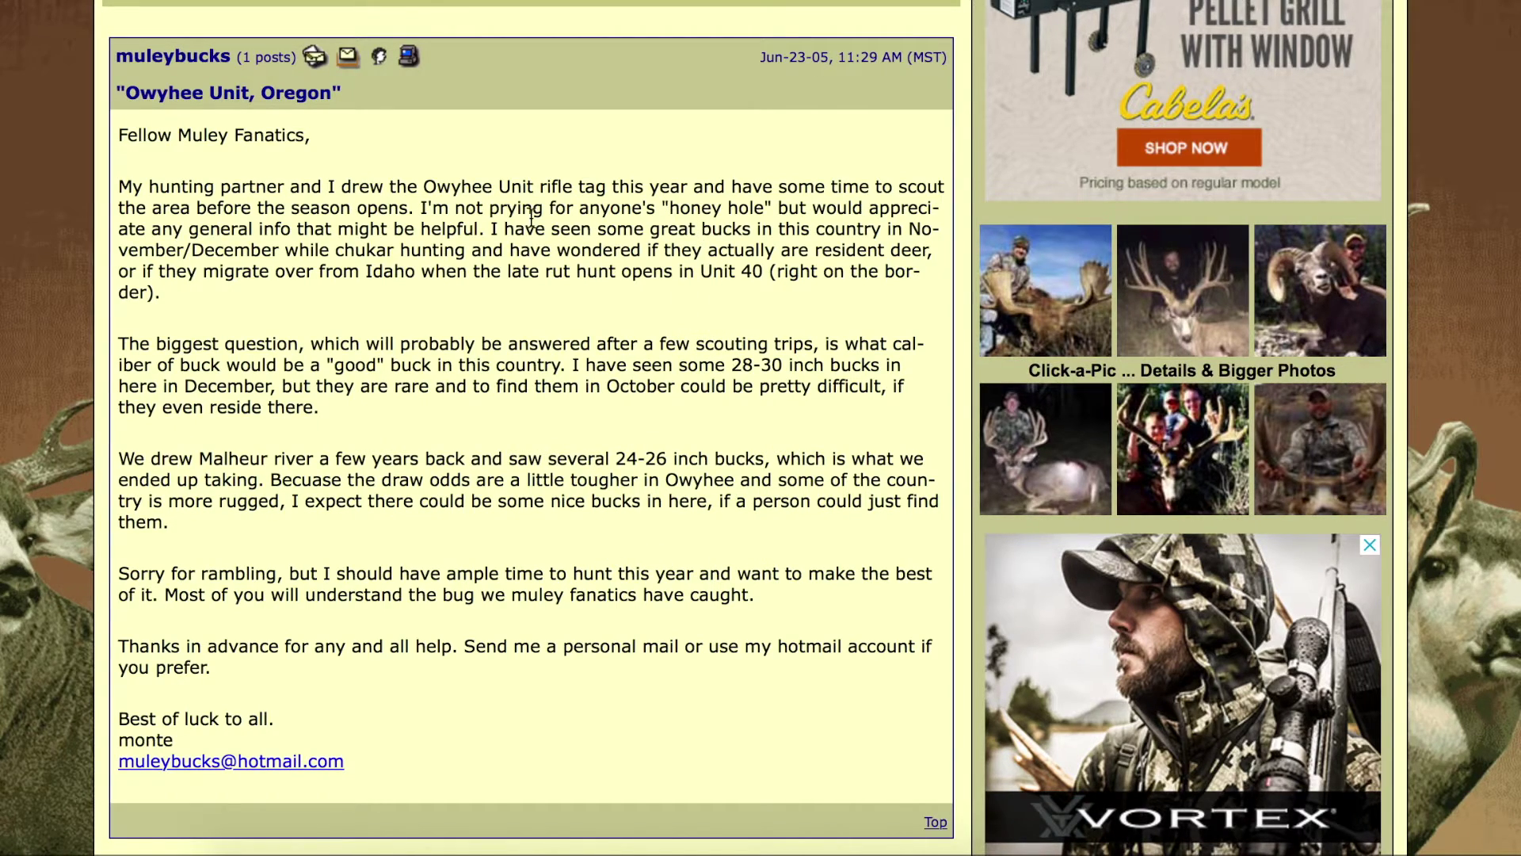
click(420, 209)
drag(419, 209, 308, 230)
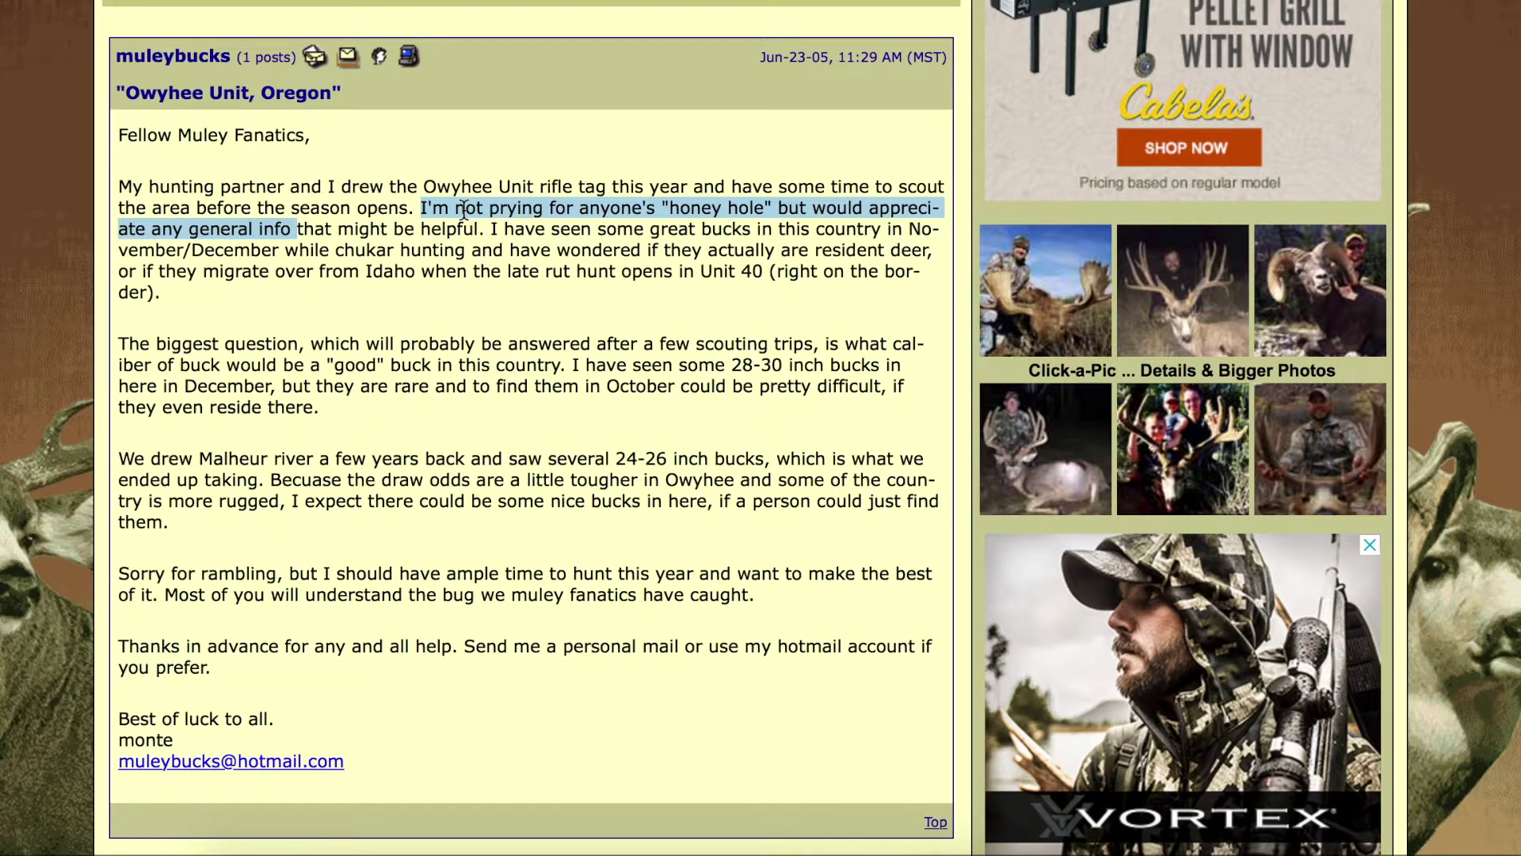
scroll(408, 332, down, 5)
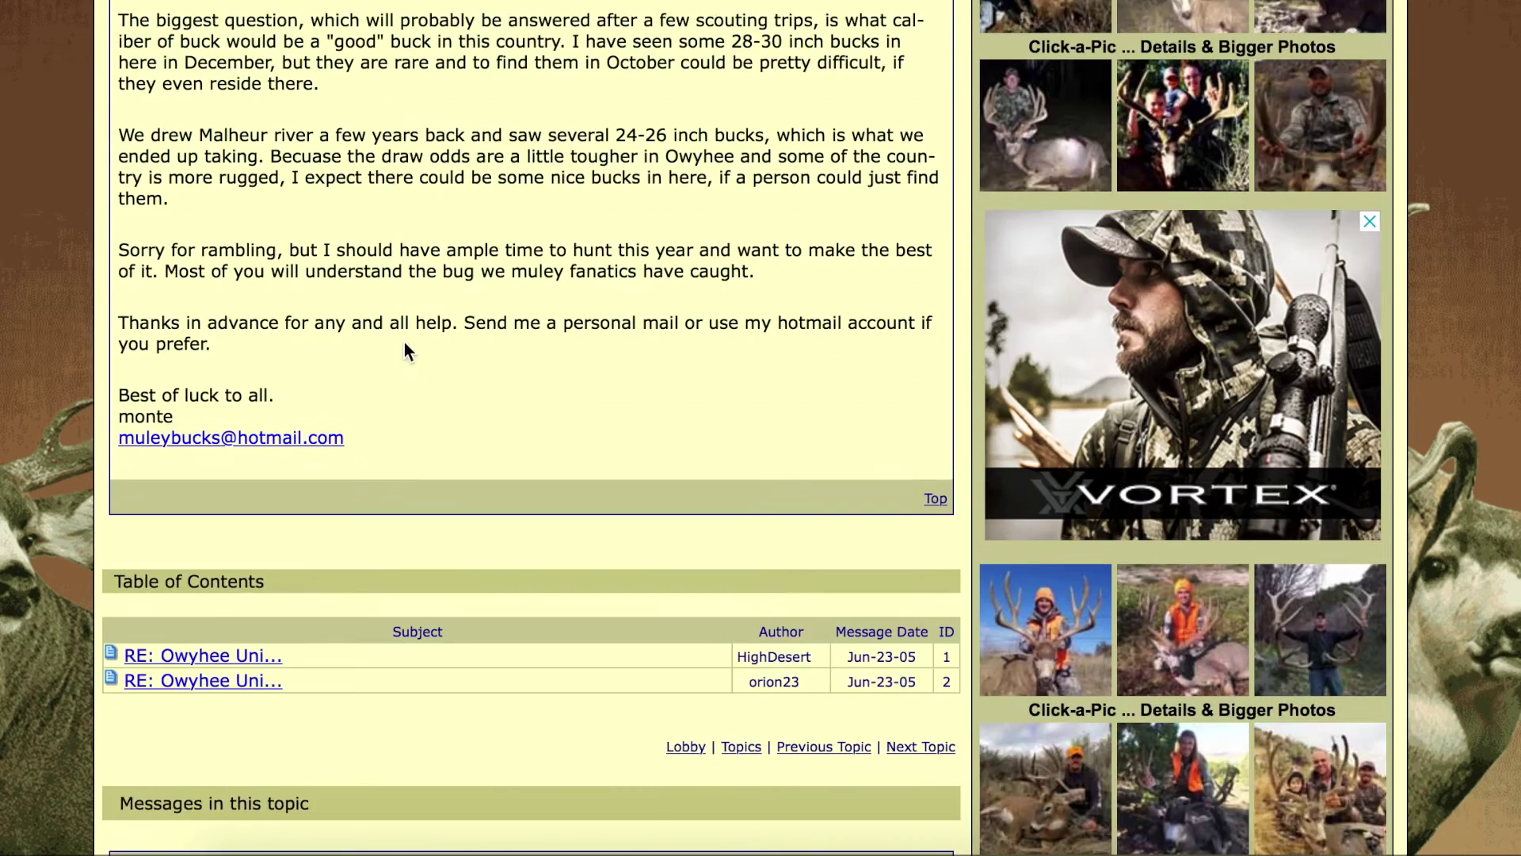
Read the two MonsterMuleys replies about deep canyons and the Owyhee breaks, then go back to Google
scroll(405, 344, down, 6)
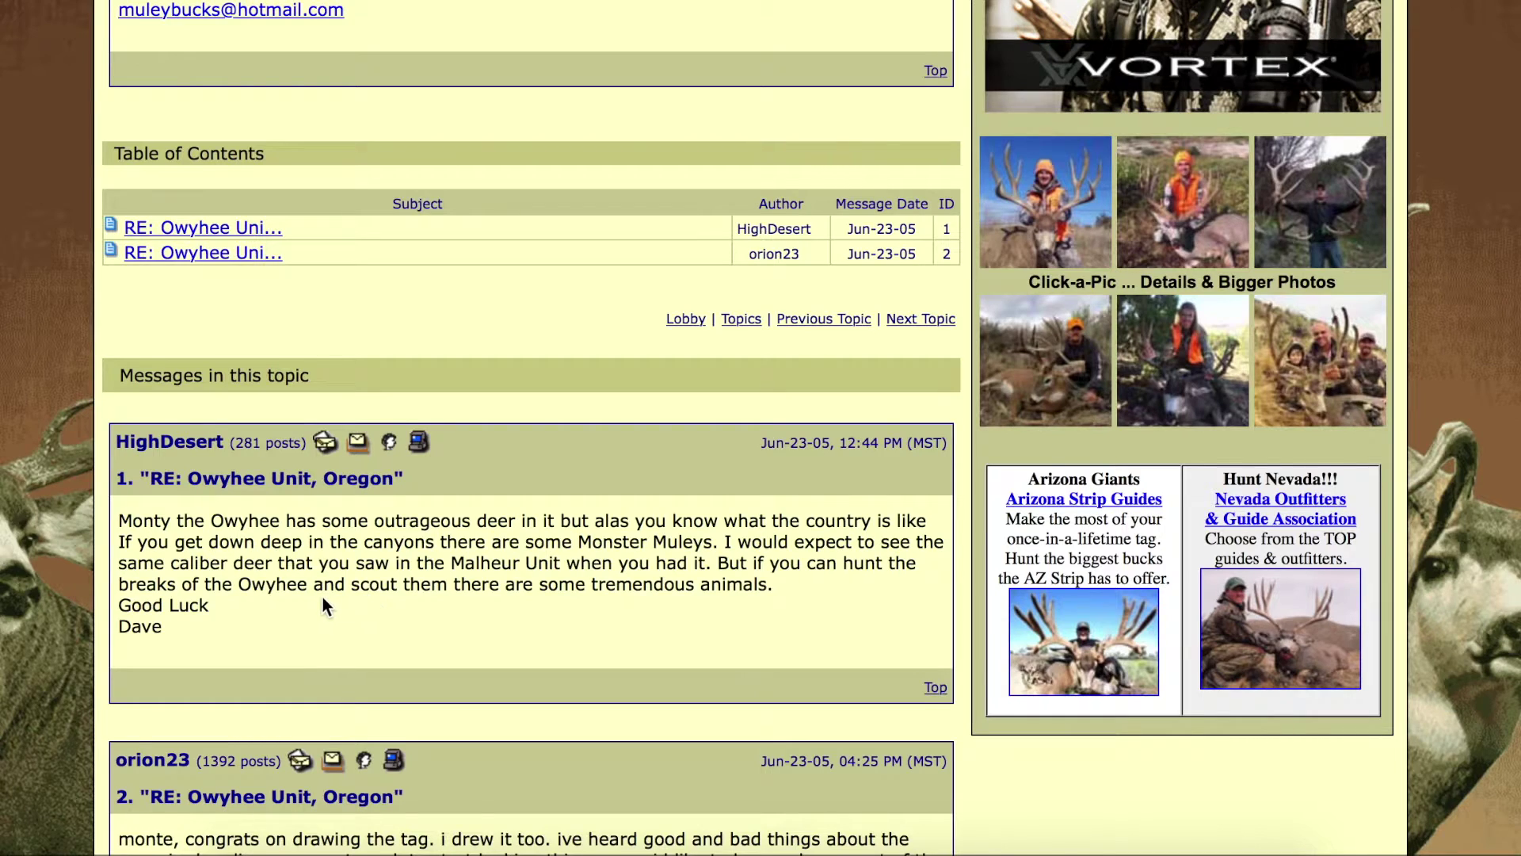
scroll(321, 605, down, 5)
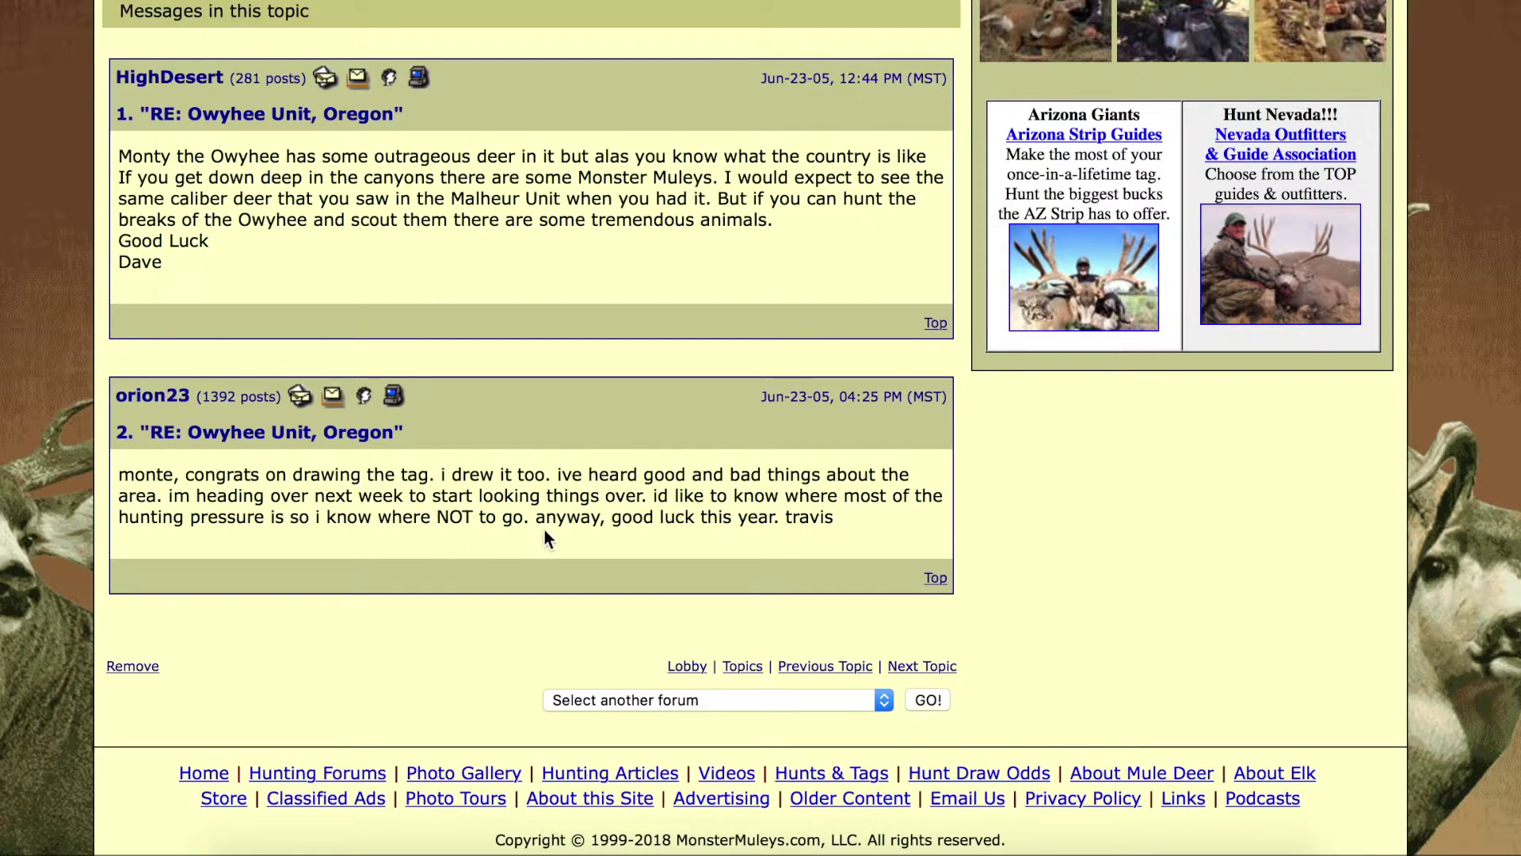
scroll(399, 538, up, 1)
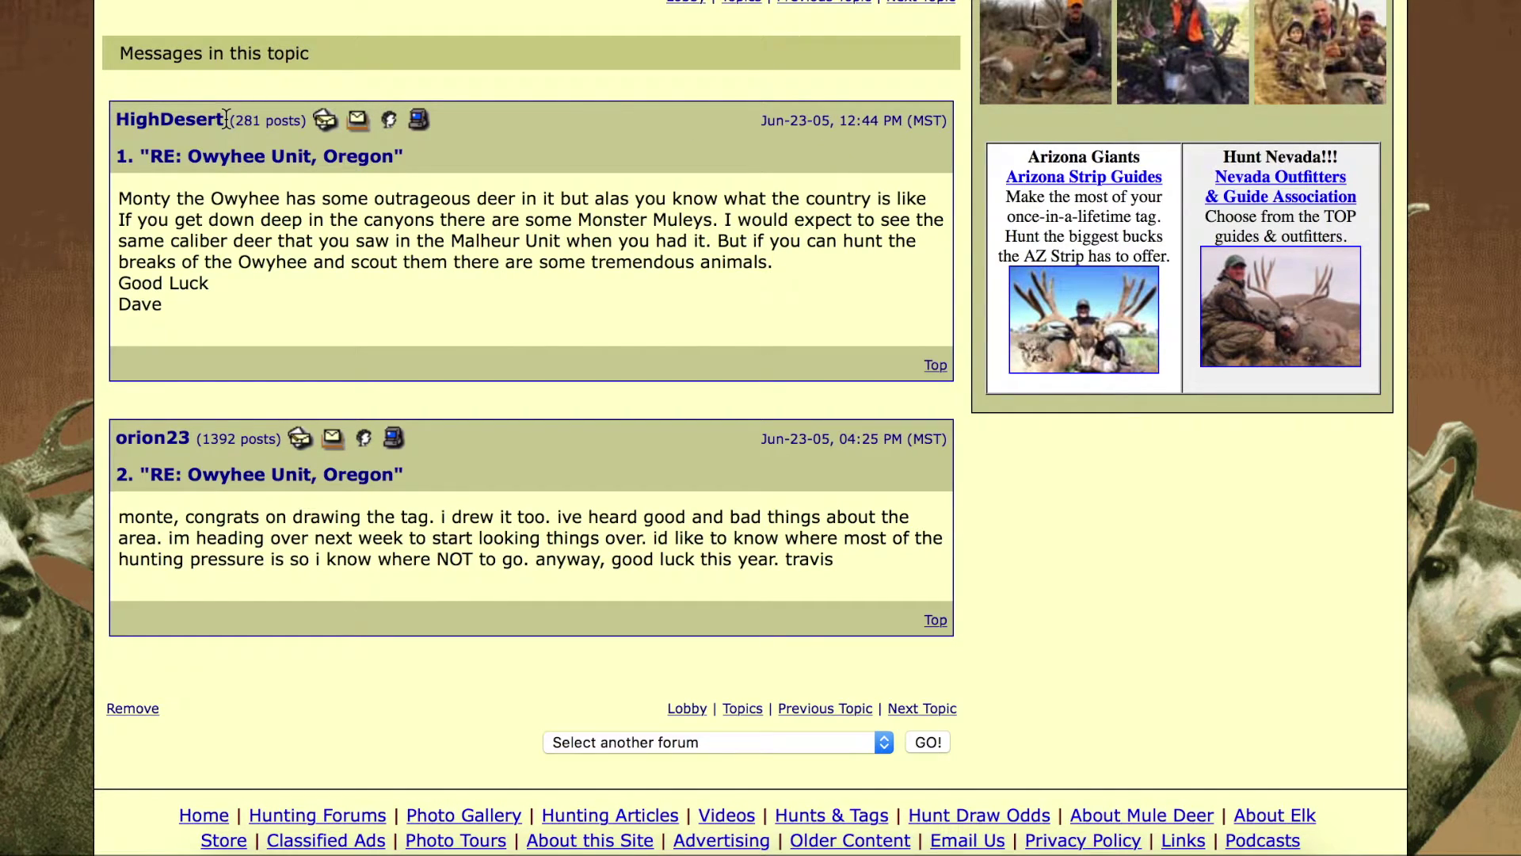
drag(226, 118, 111, 123)
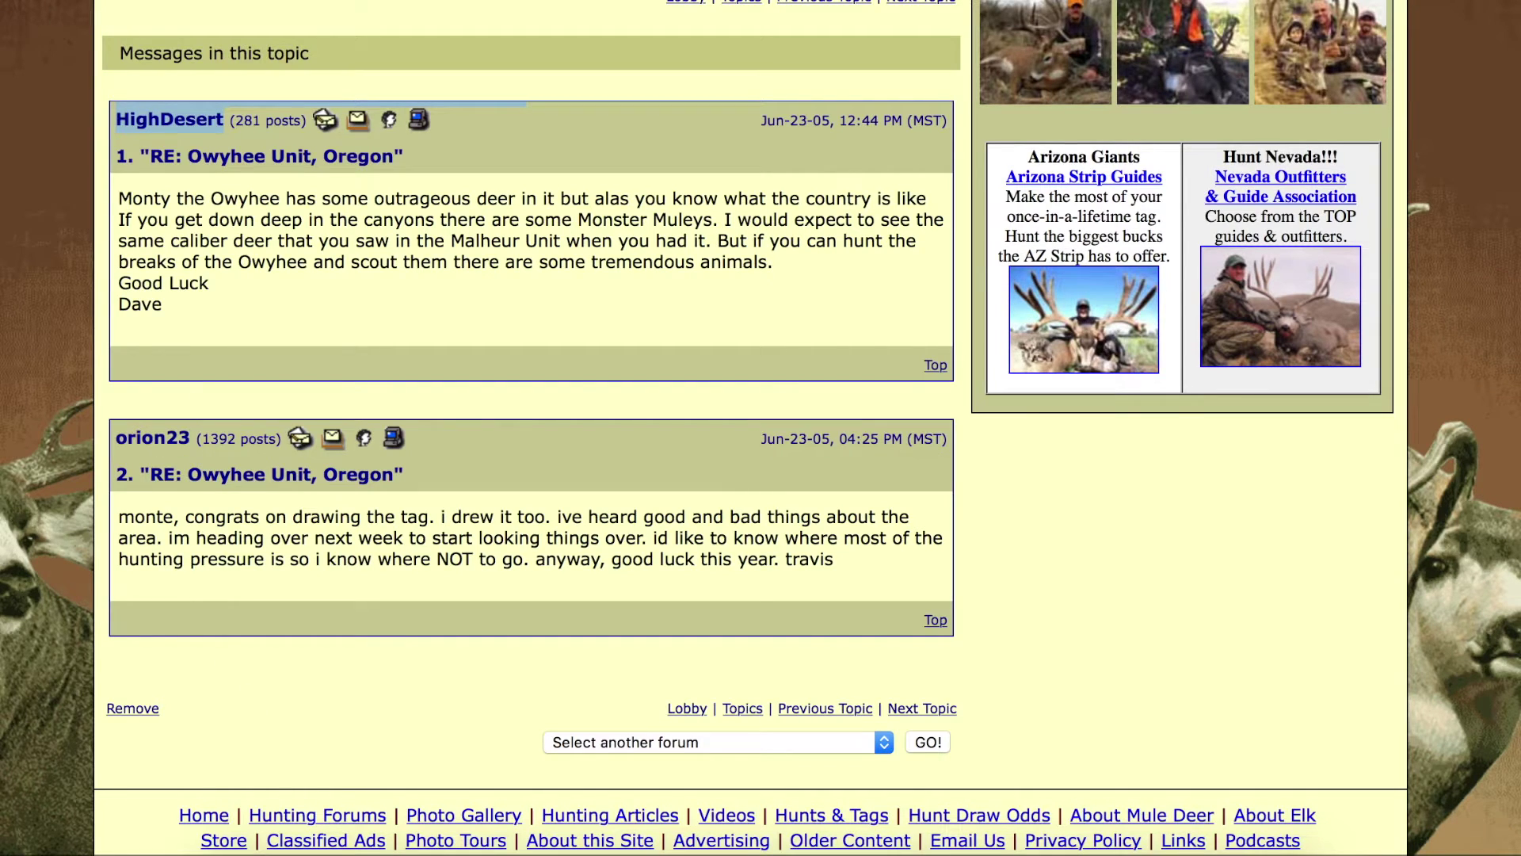
key(alt+Left)
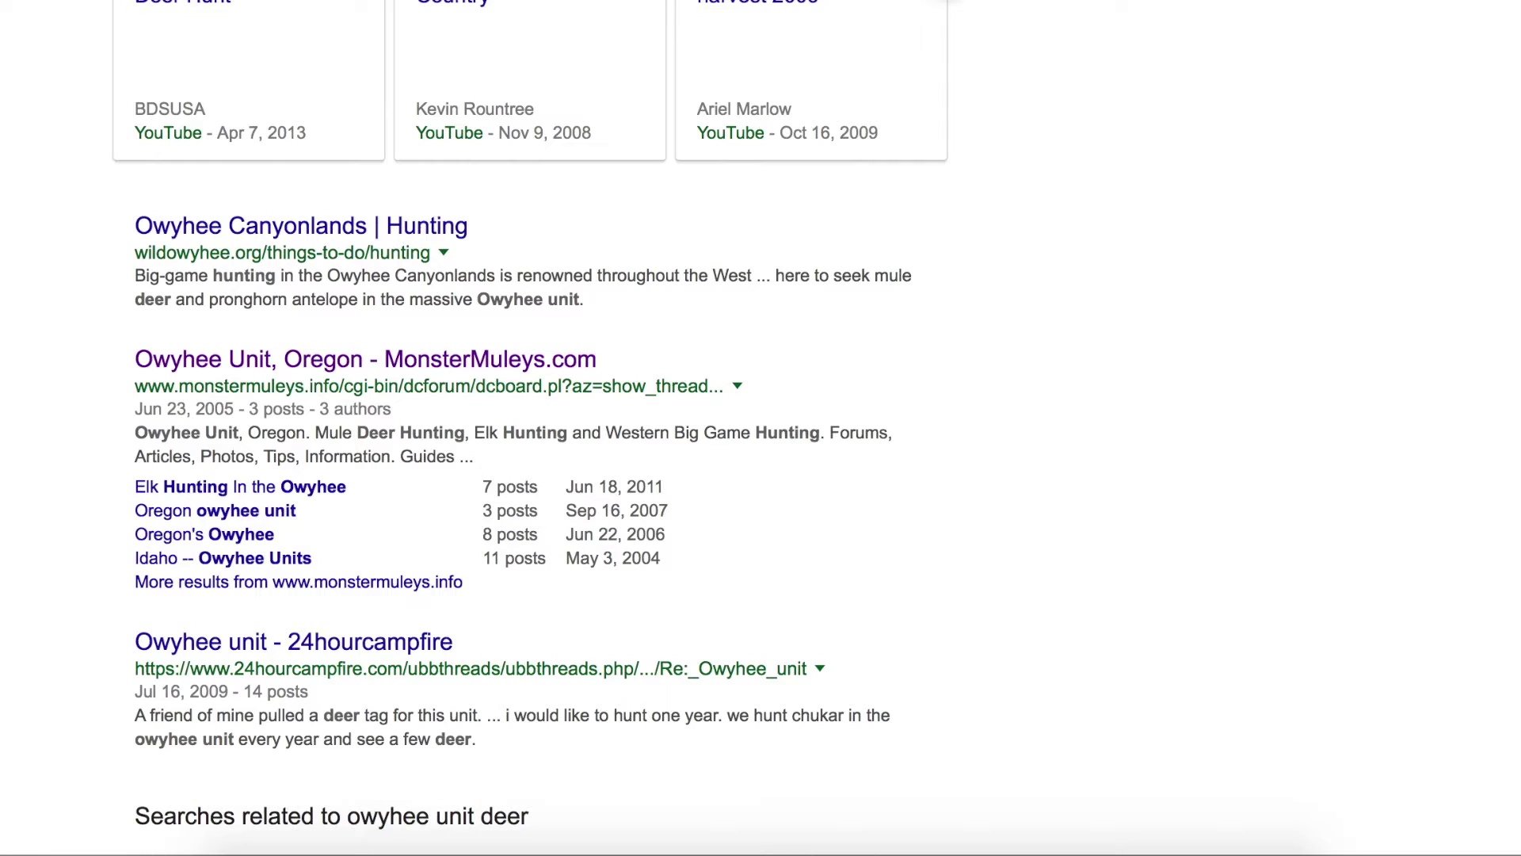
click(301, 363)
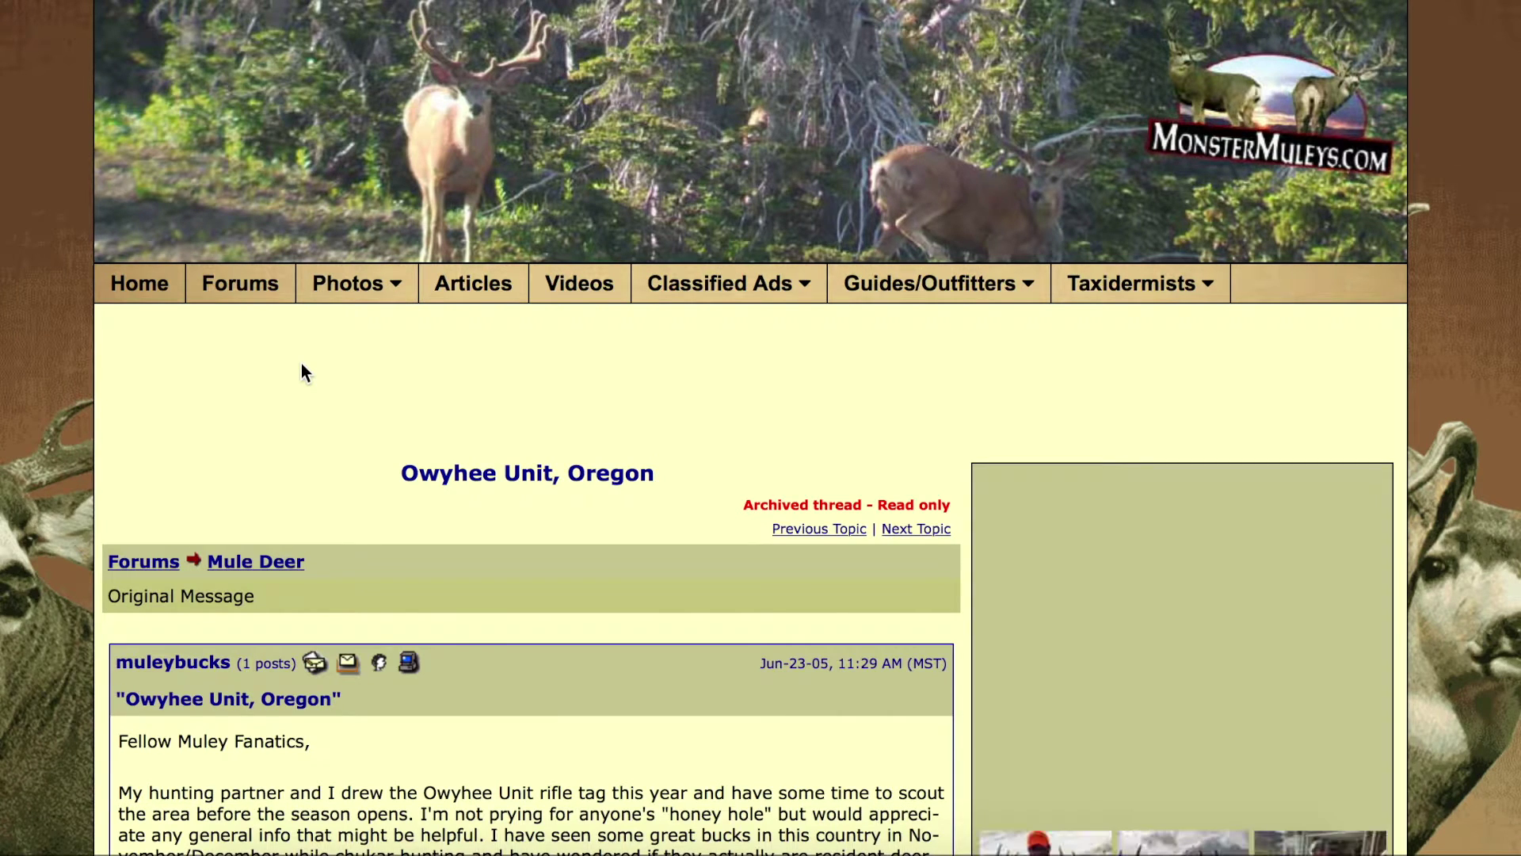
scroll(258, 353, down, 3)
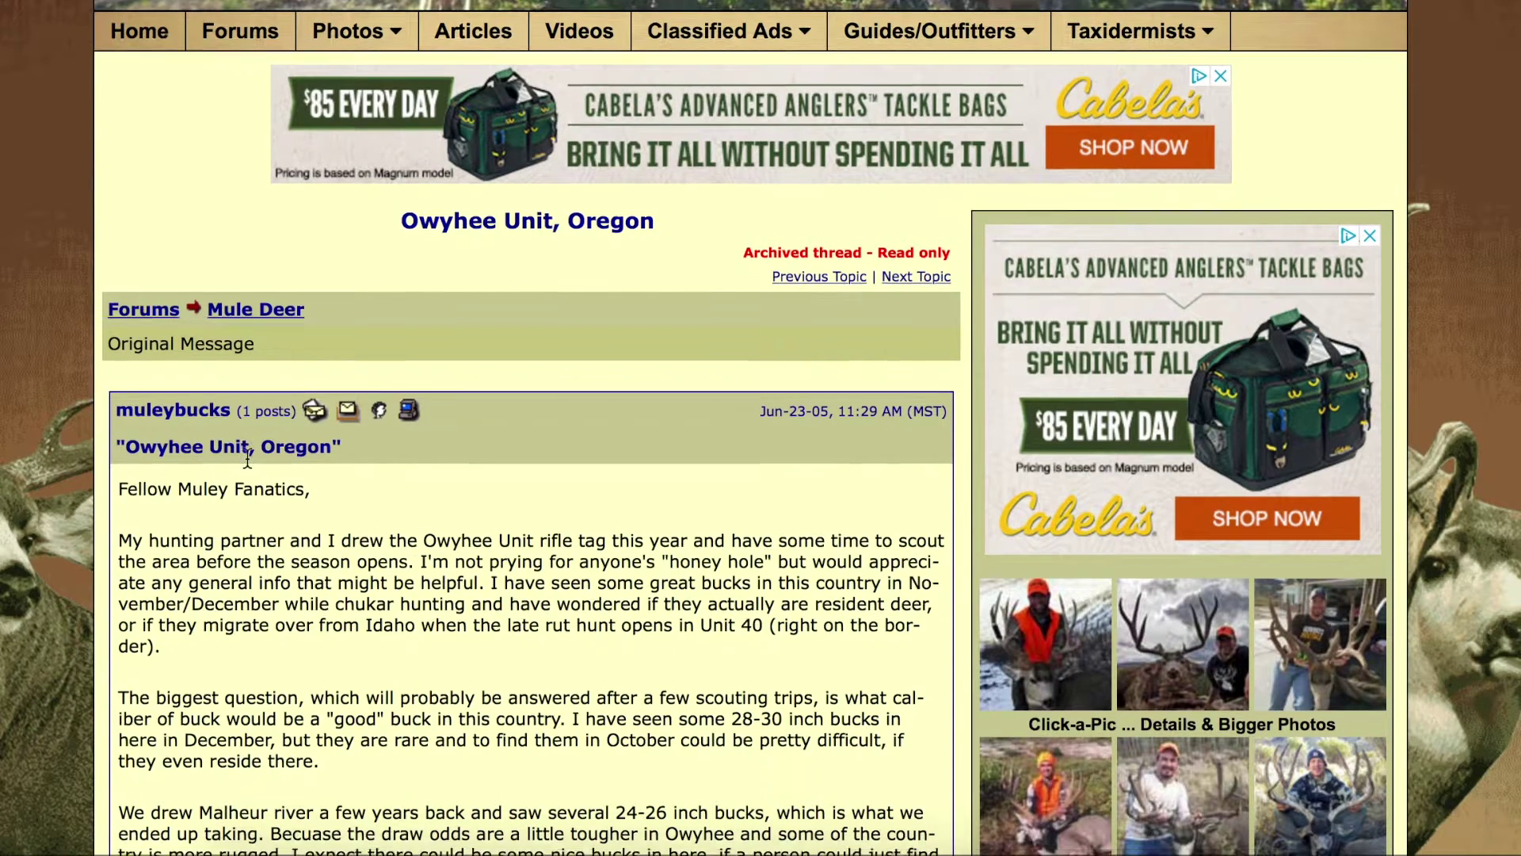
scroll(244, 468, down, 10)
scroll(244, 481, down, 2)
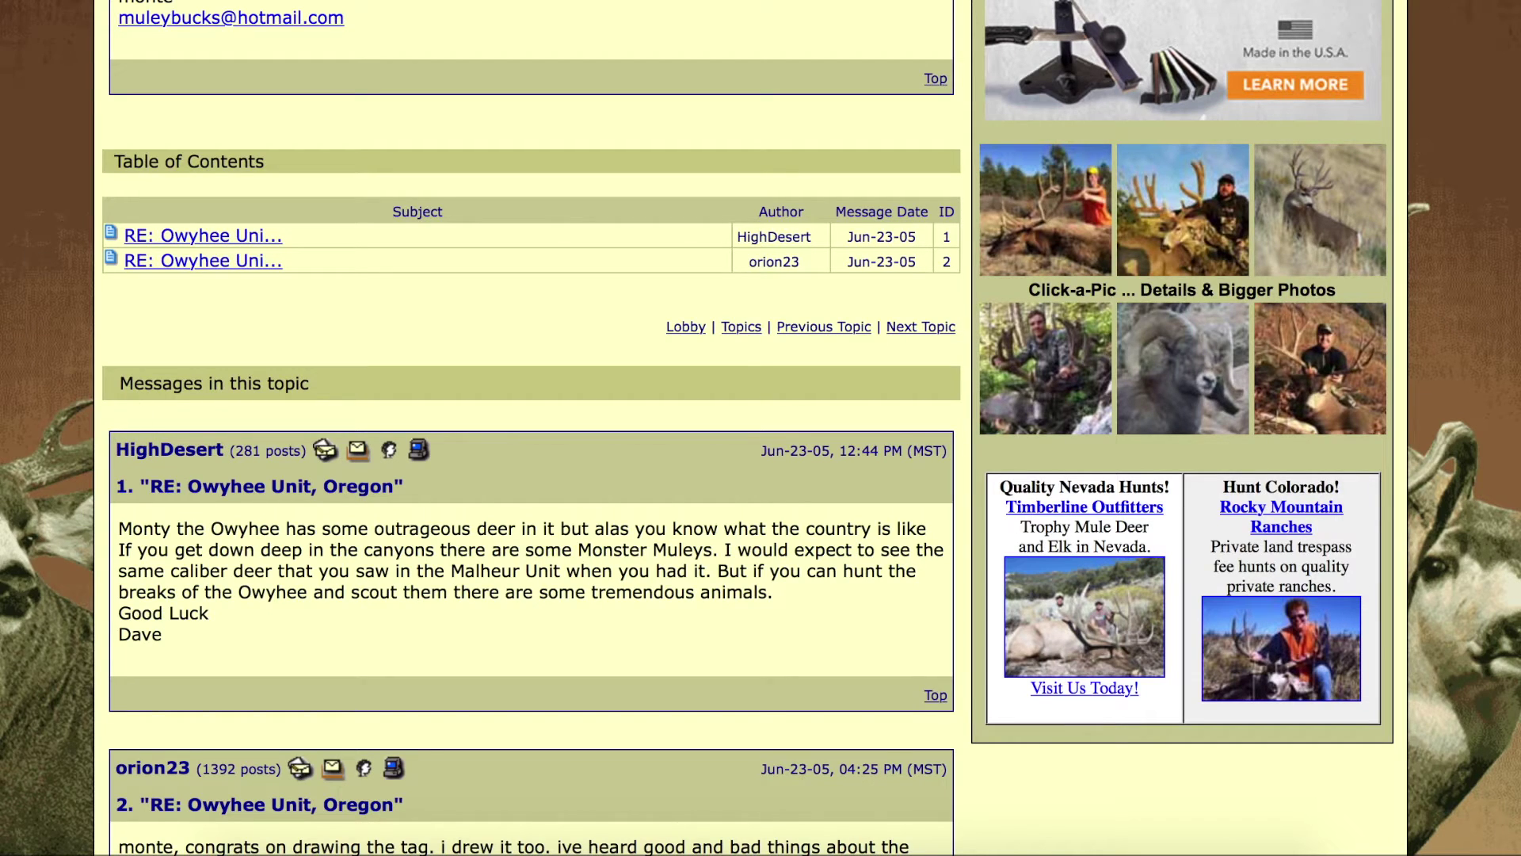
key(alt+Left)
scroll(28, 431, down, 6)
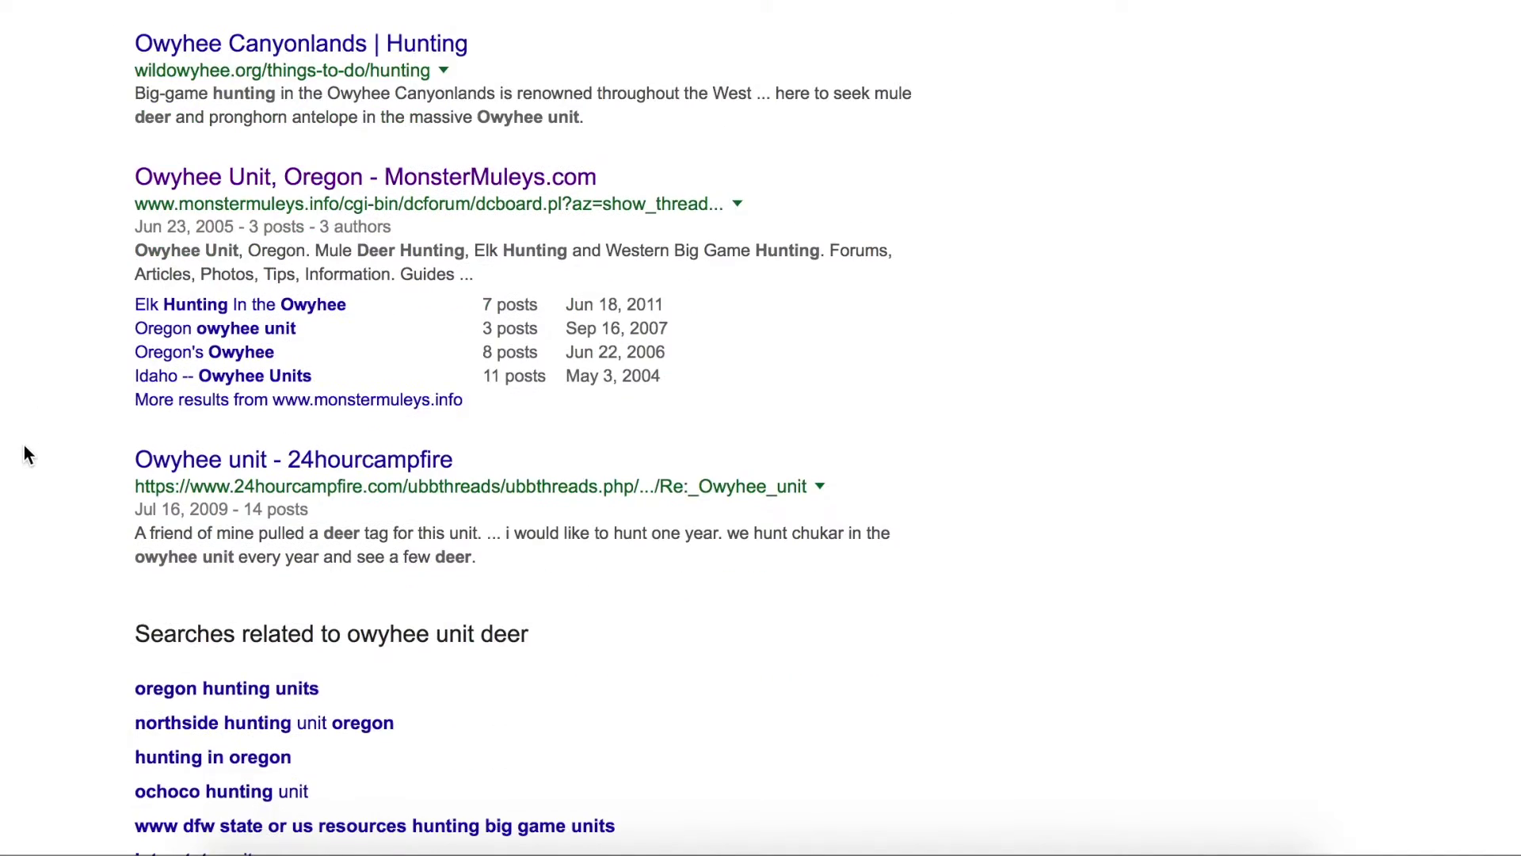
Rerun the Owyhee unit deer Google search after trimming a letter from the query
scroll(24, 445, up, 3)
scroll(24, 448, up, 6)
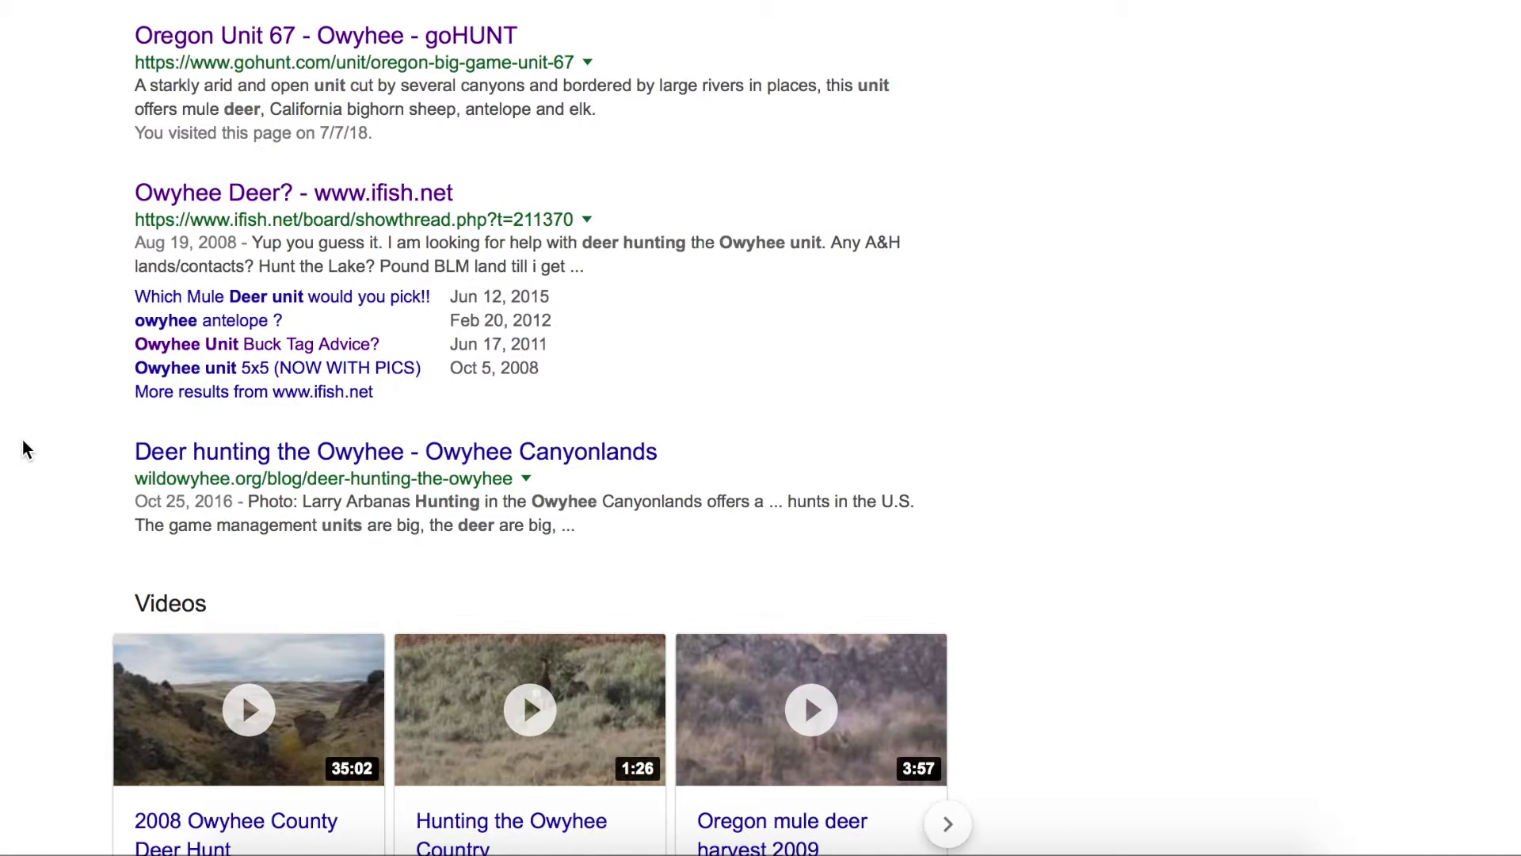
scroll(24, 448, up, 3)
scroll(22, 442, up, 5)
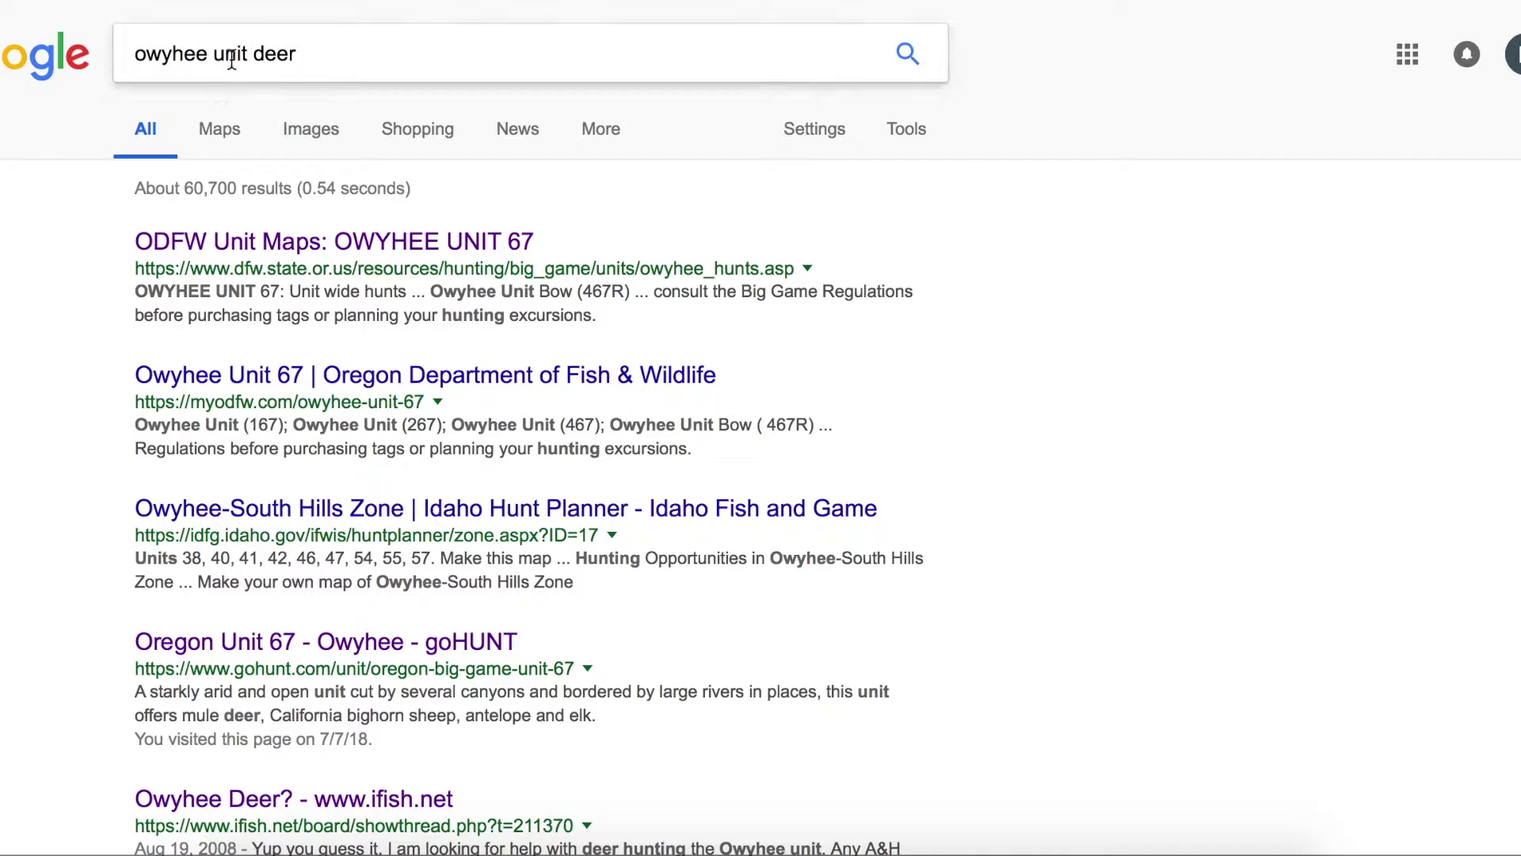
click(168, 59)
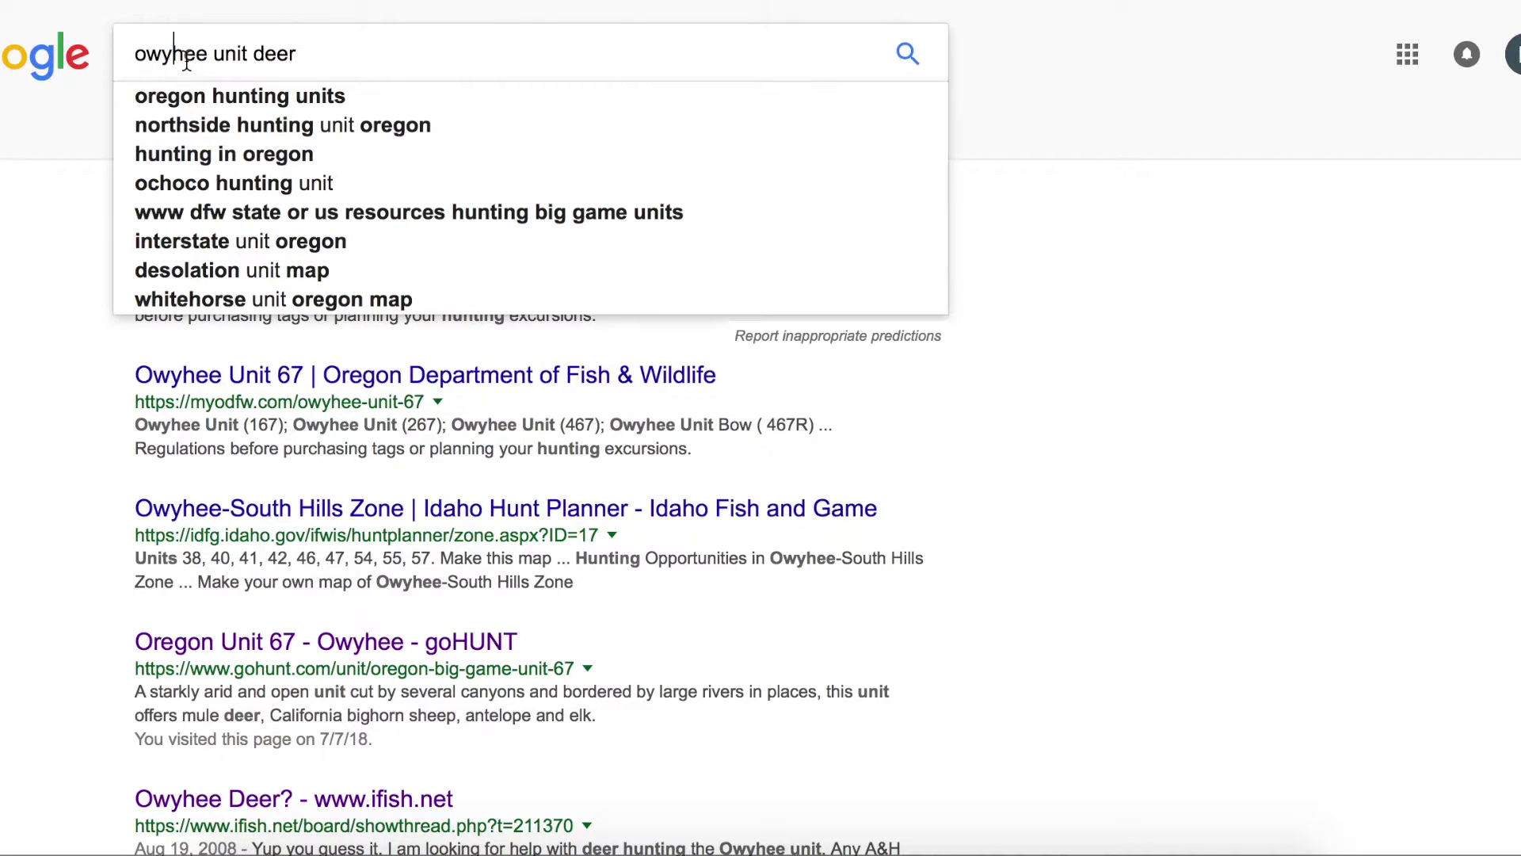
key(BackSpace)
key(Return)
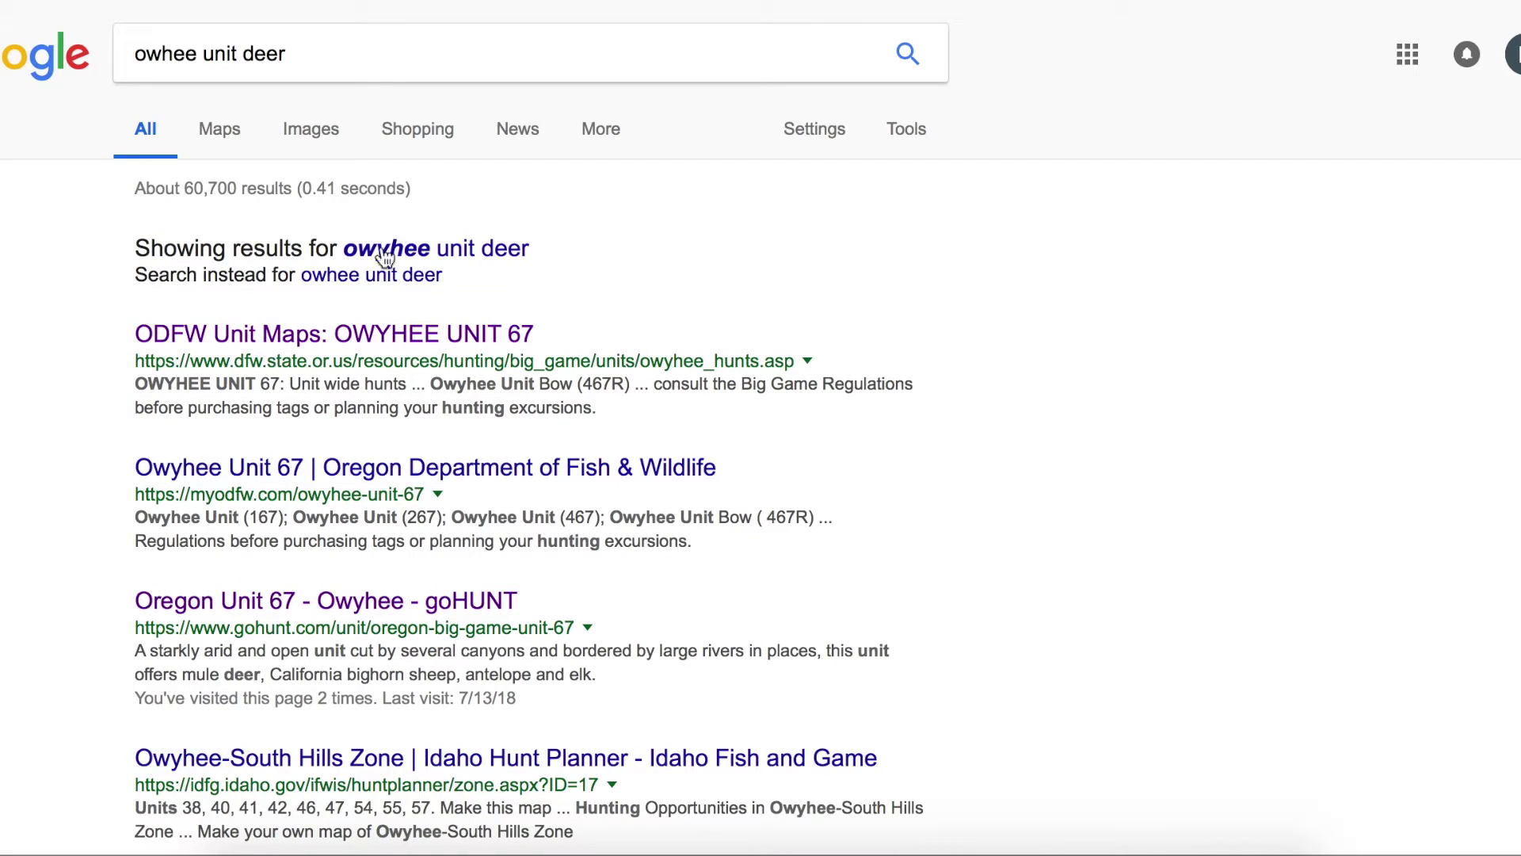
Open the 24hourcampfire 'Owyhee unit' thread from the results
scroll(748, 394, down, 3)
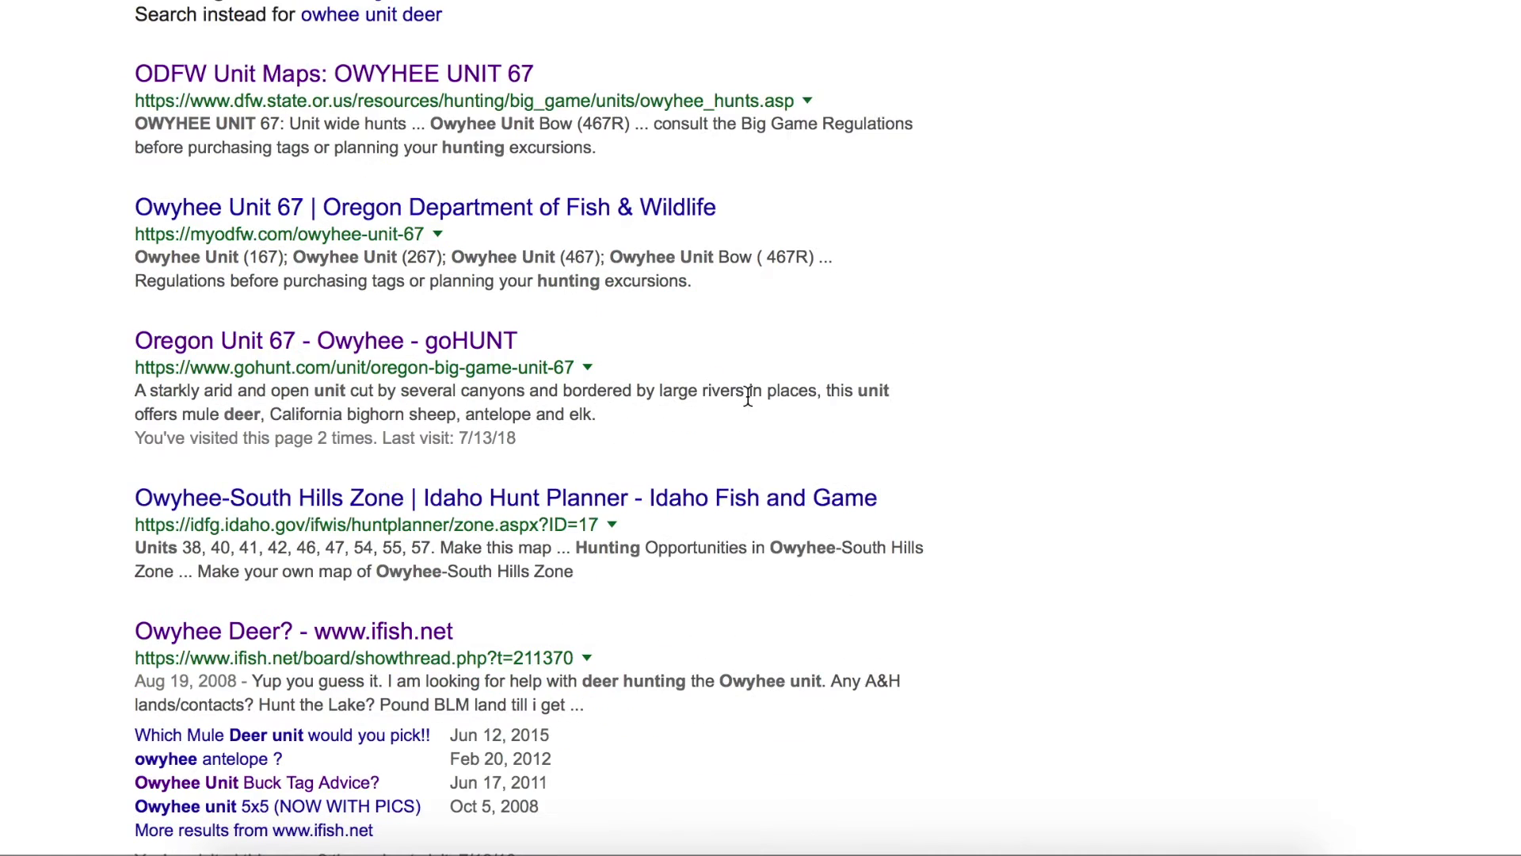
scroll(747, 394, down, 5)
scroll(748, 394, down, 9)
scroll(747, 404, down, 5)
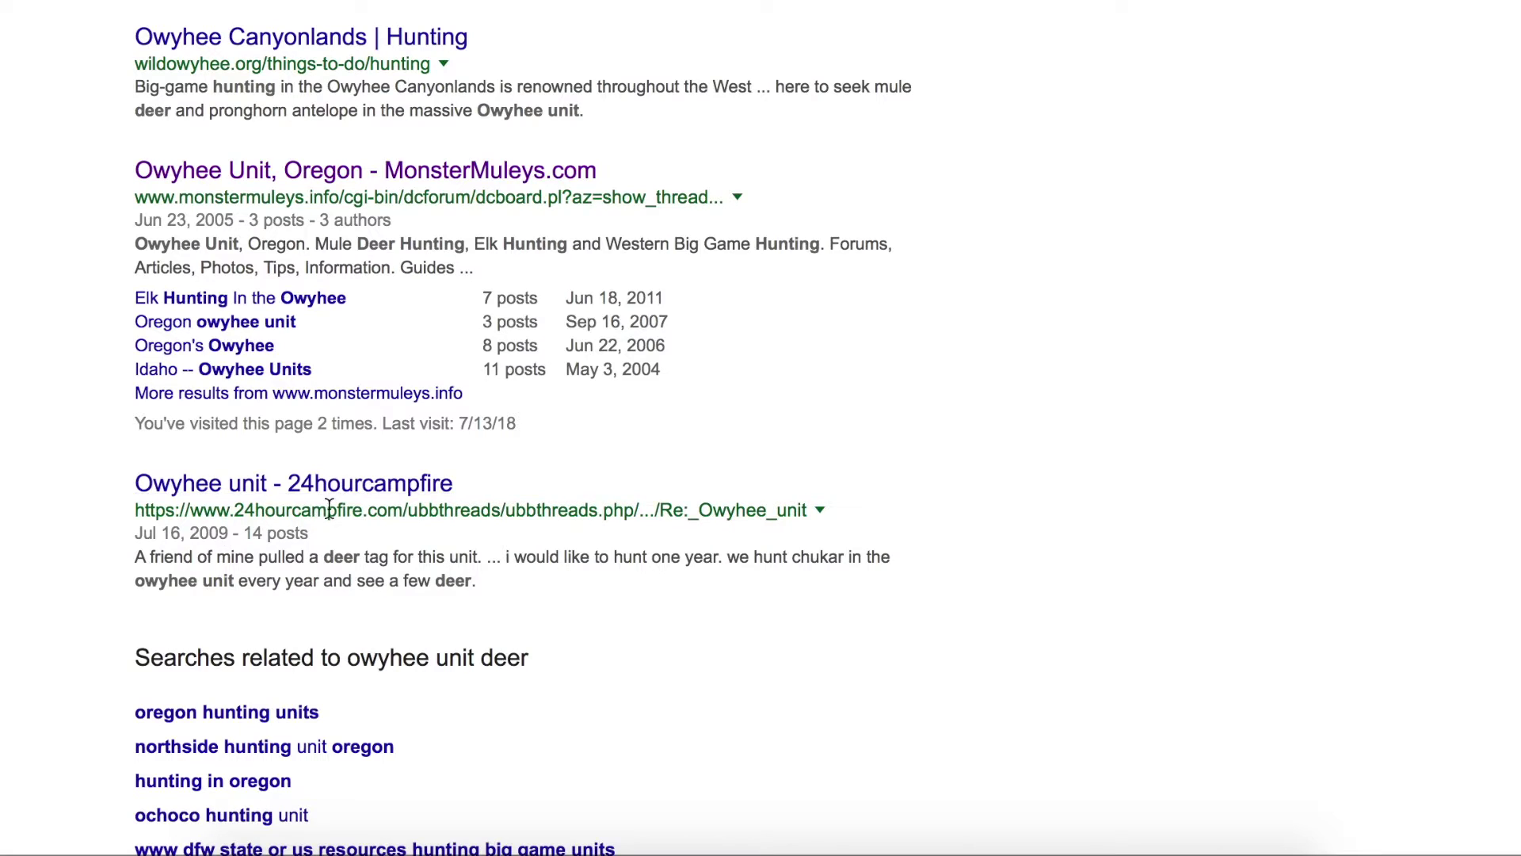
click(360, 482)
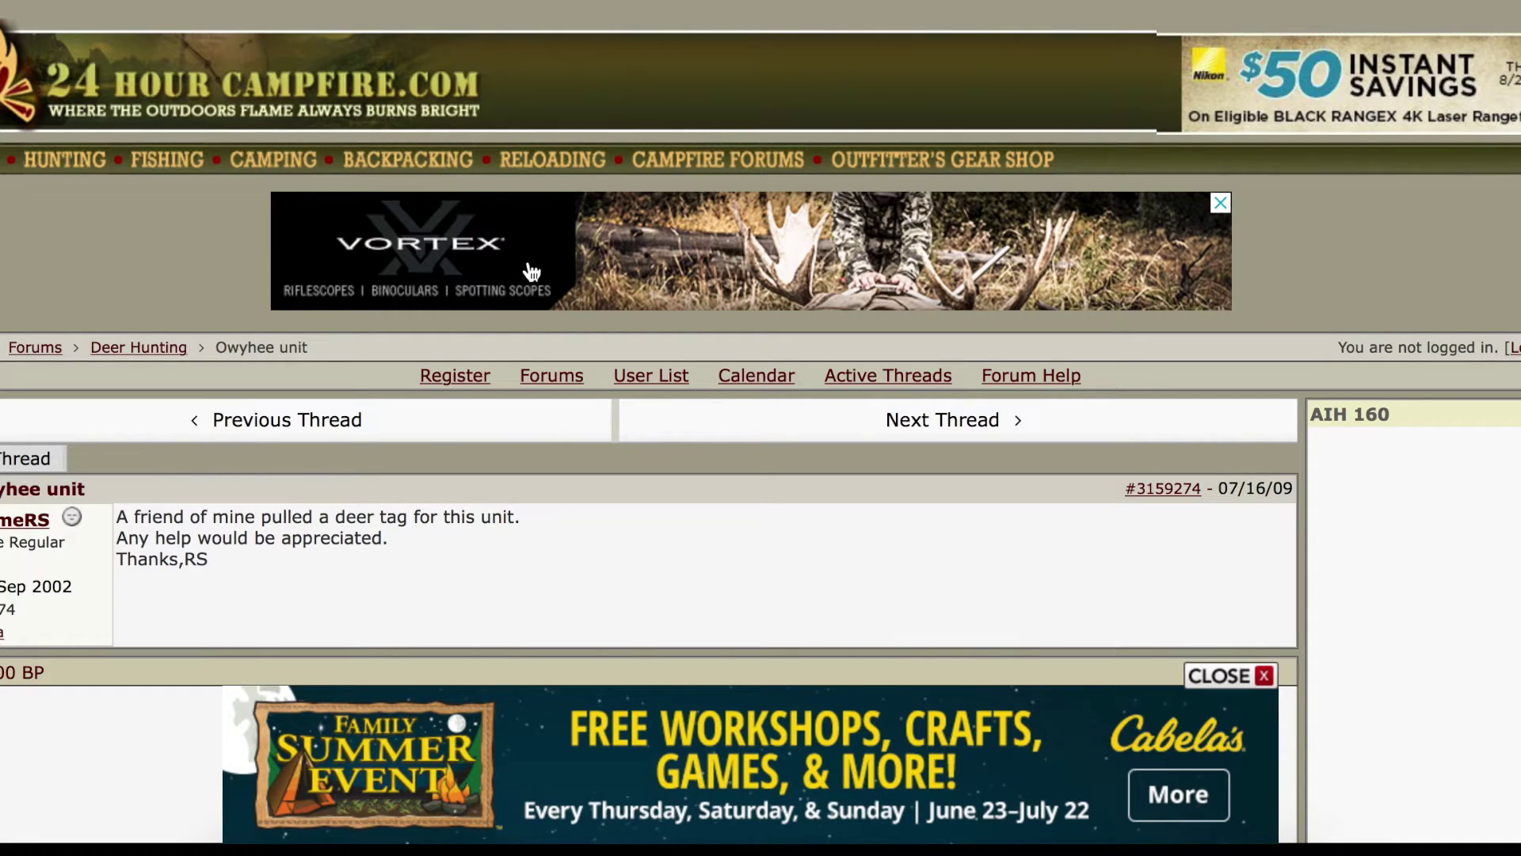
Read through the 24hourcampfire replies and select the phrase 'owyhee canyon south of reservoir'
scroll(542, 296, down, 2)
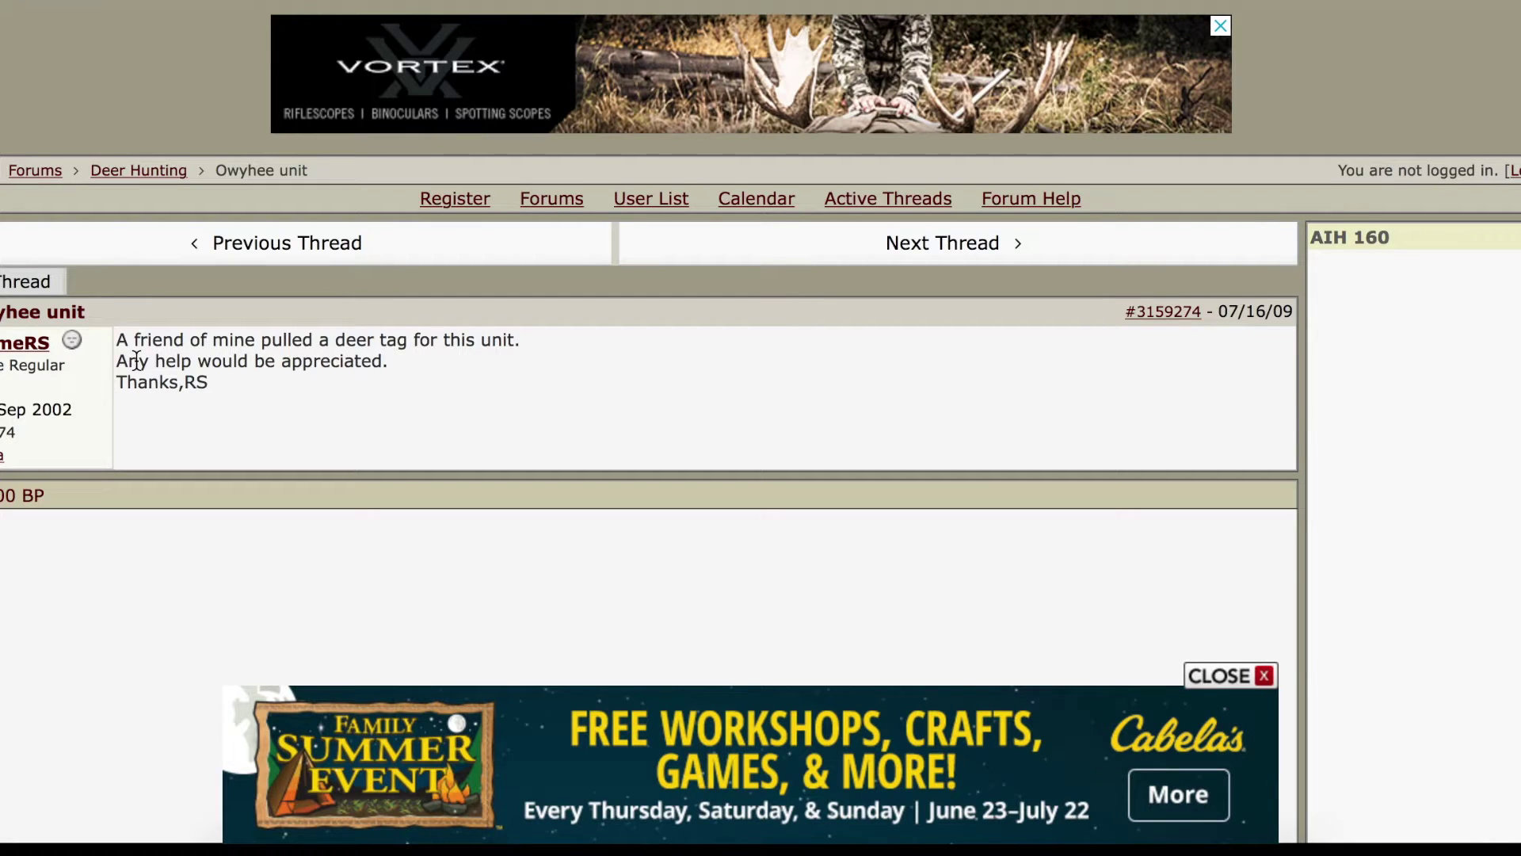
scroll(410, 357, down, 2)
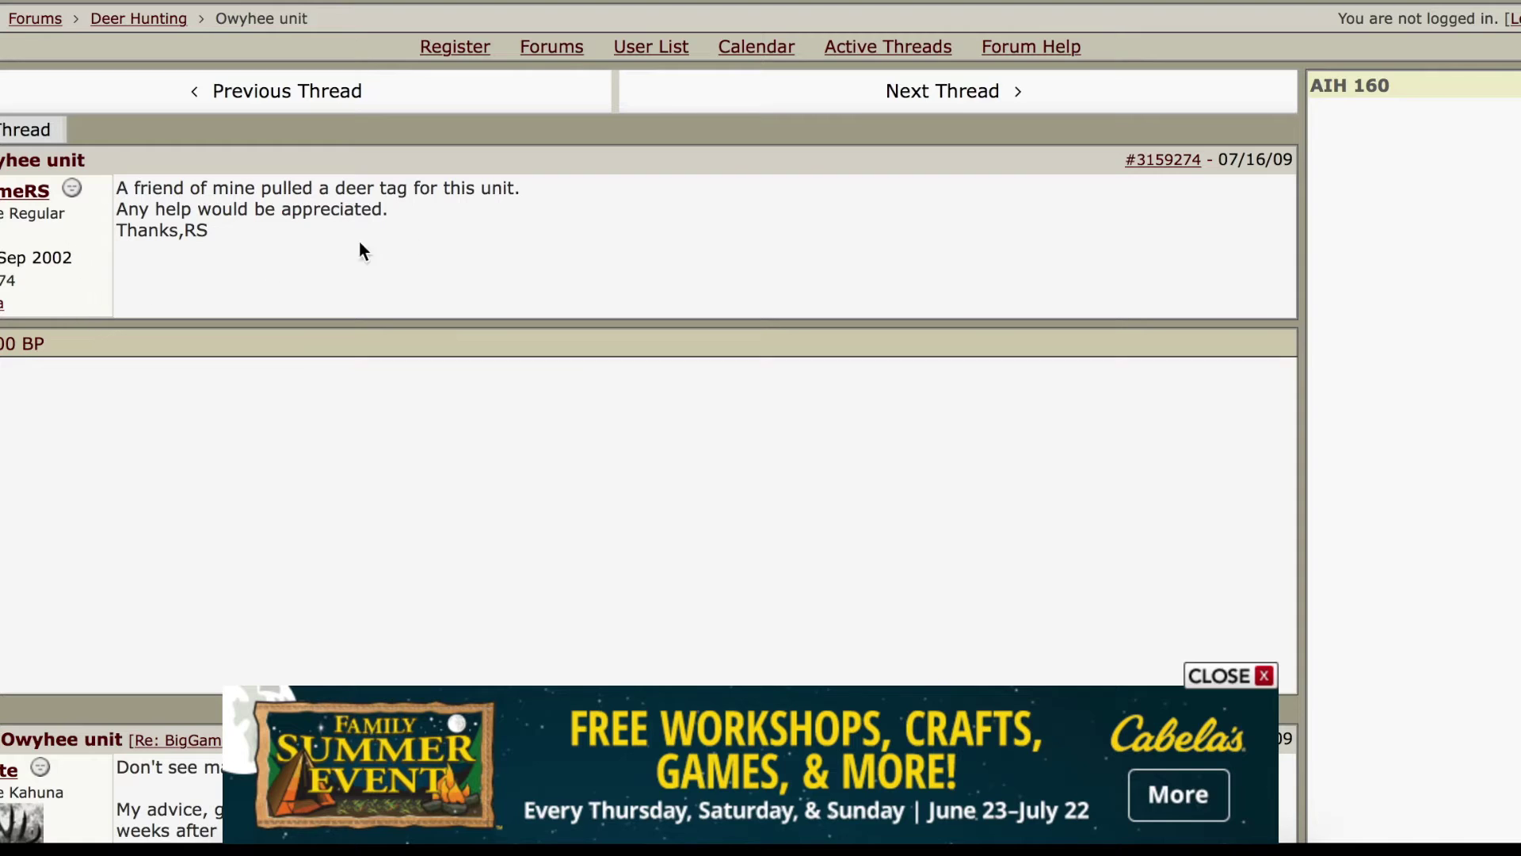
scroll(1000, 339, down, 7)
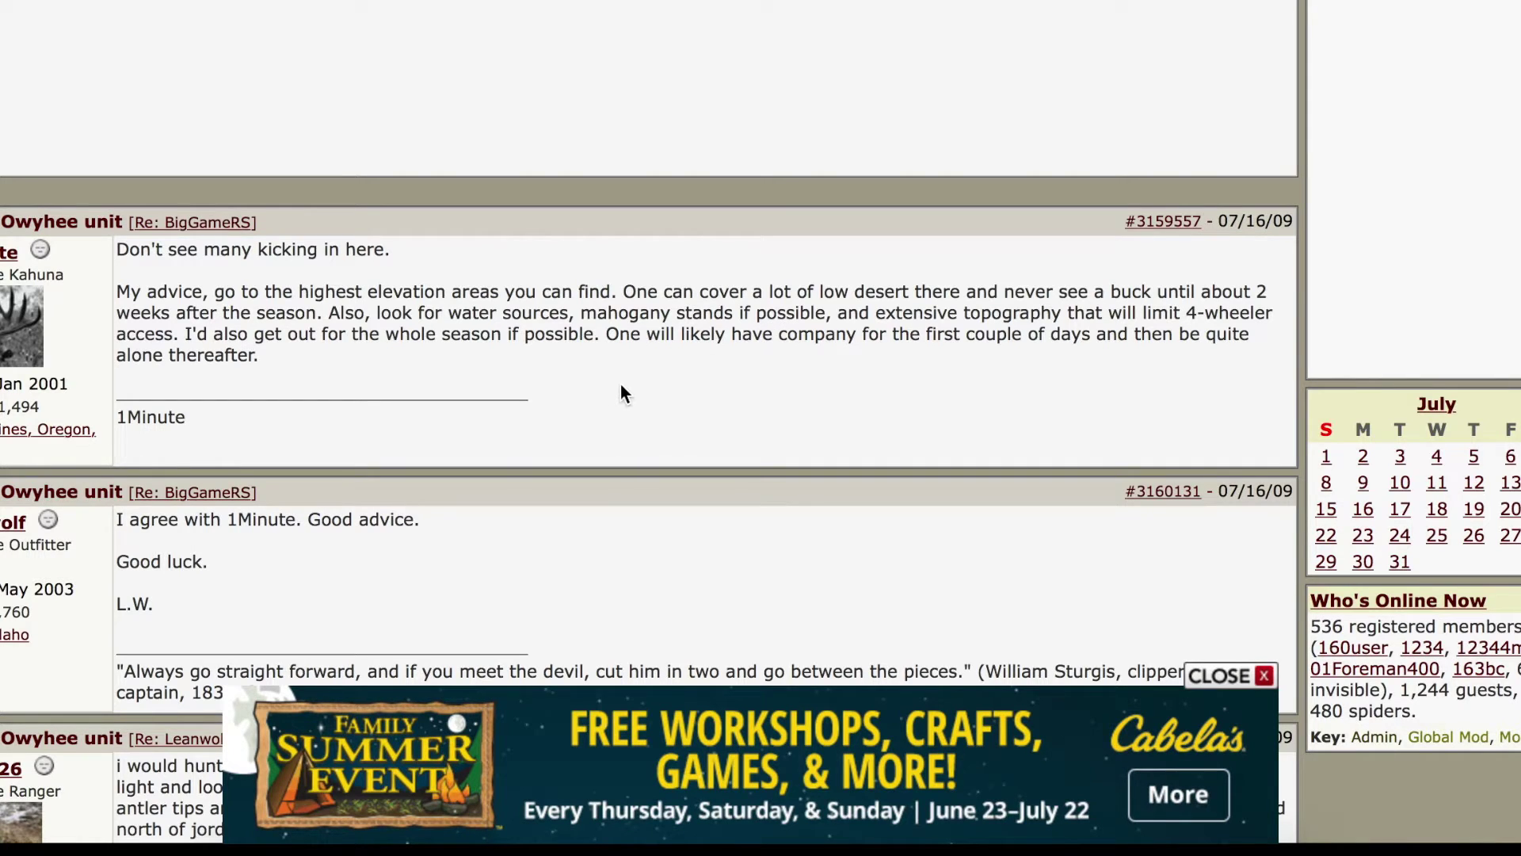
scroll(634, 388, down, 5)
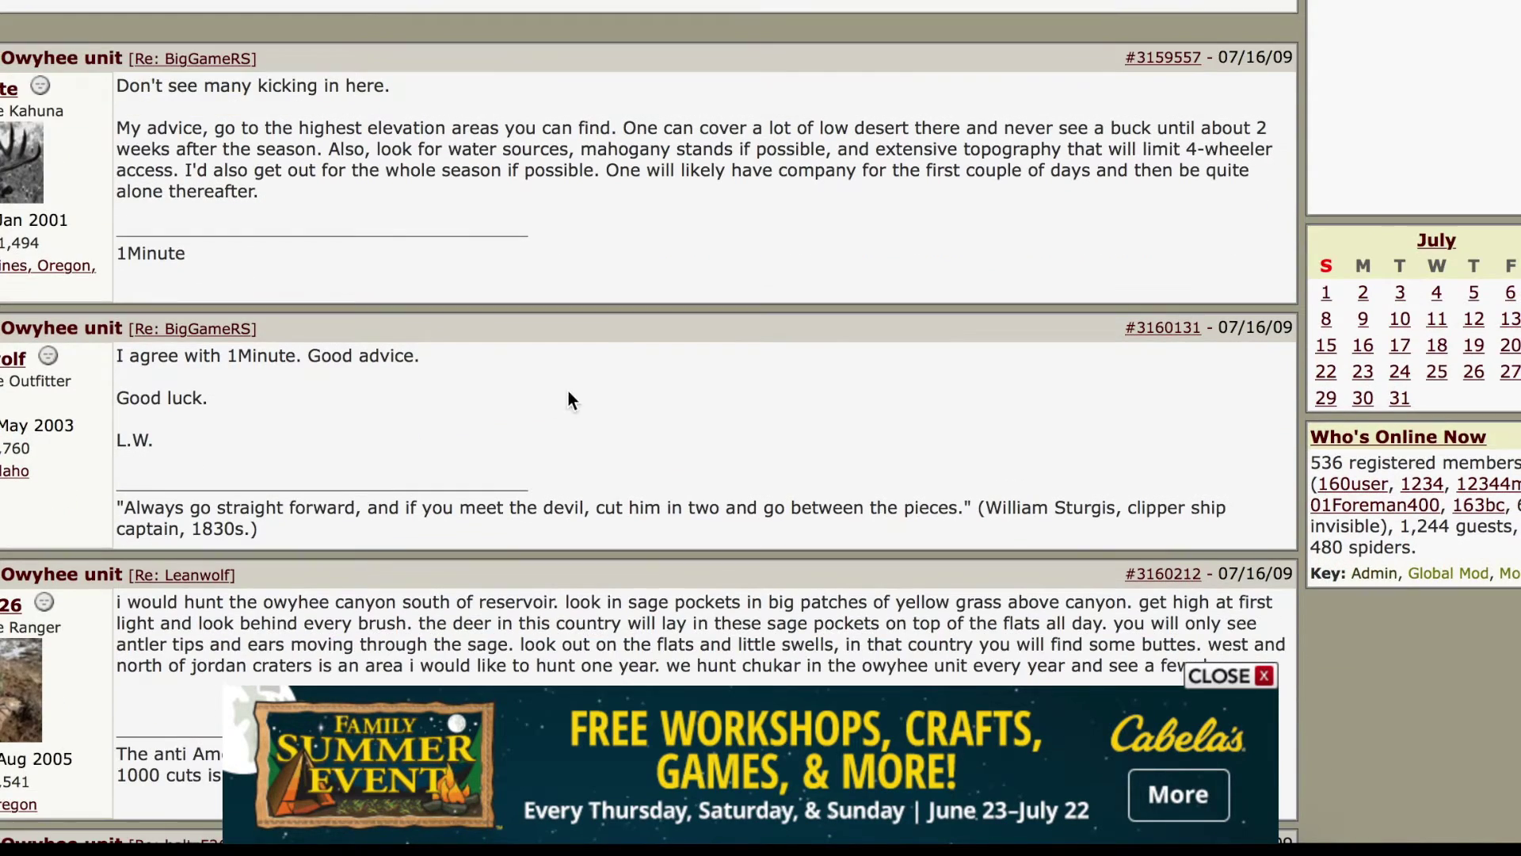
scroll(483, 406, down, 1)
scroll(297, 408, down, 1)
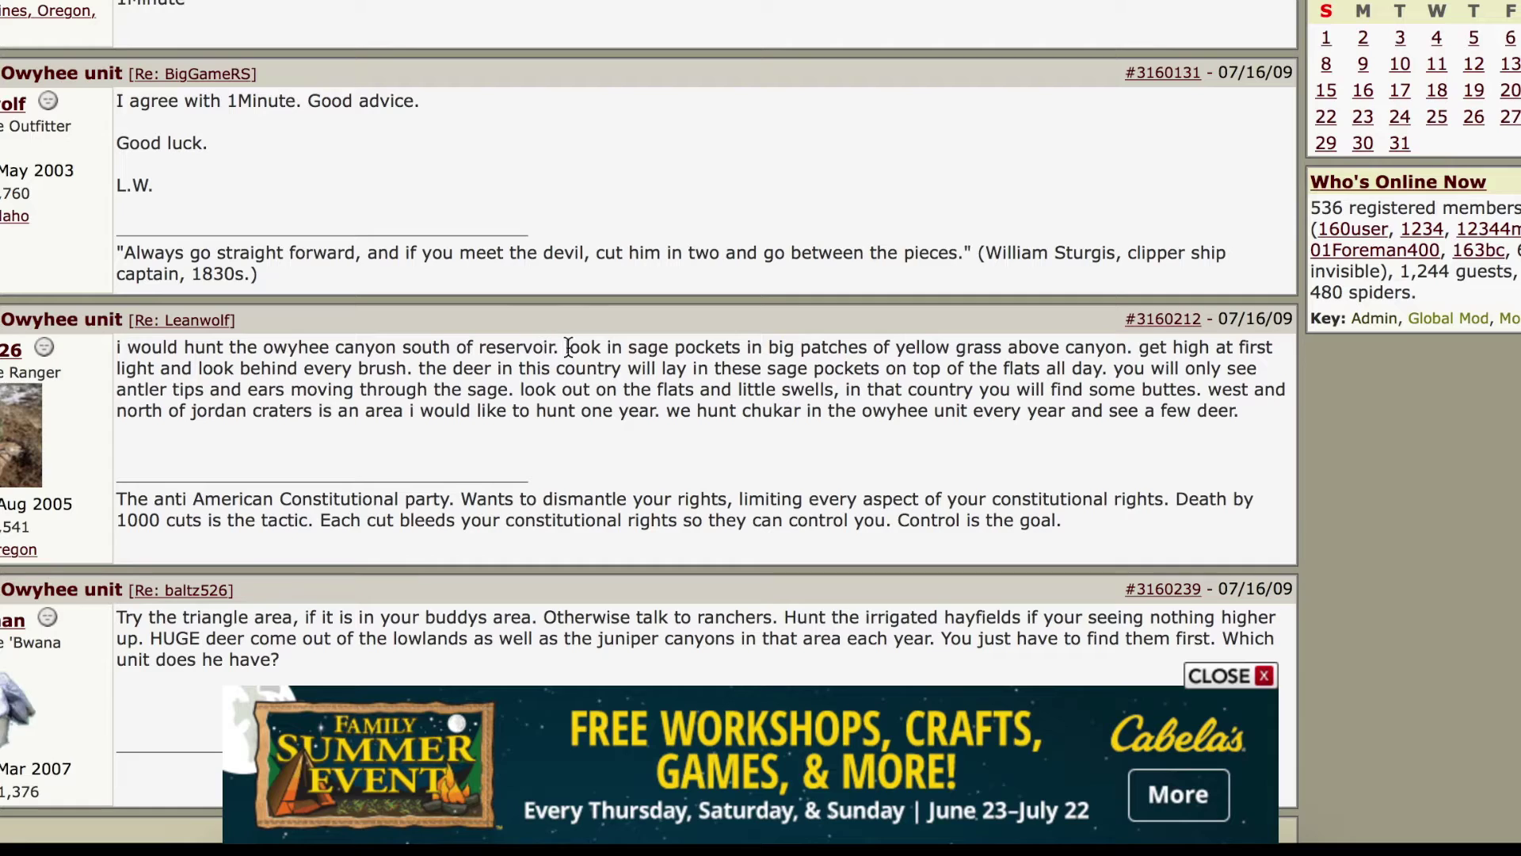
drag(560, 347, 269, 343)
key(super+c)
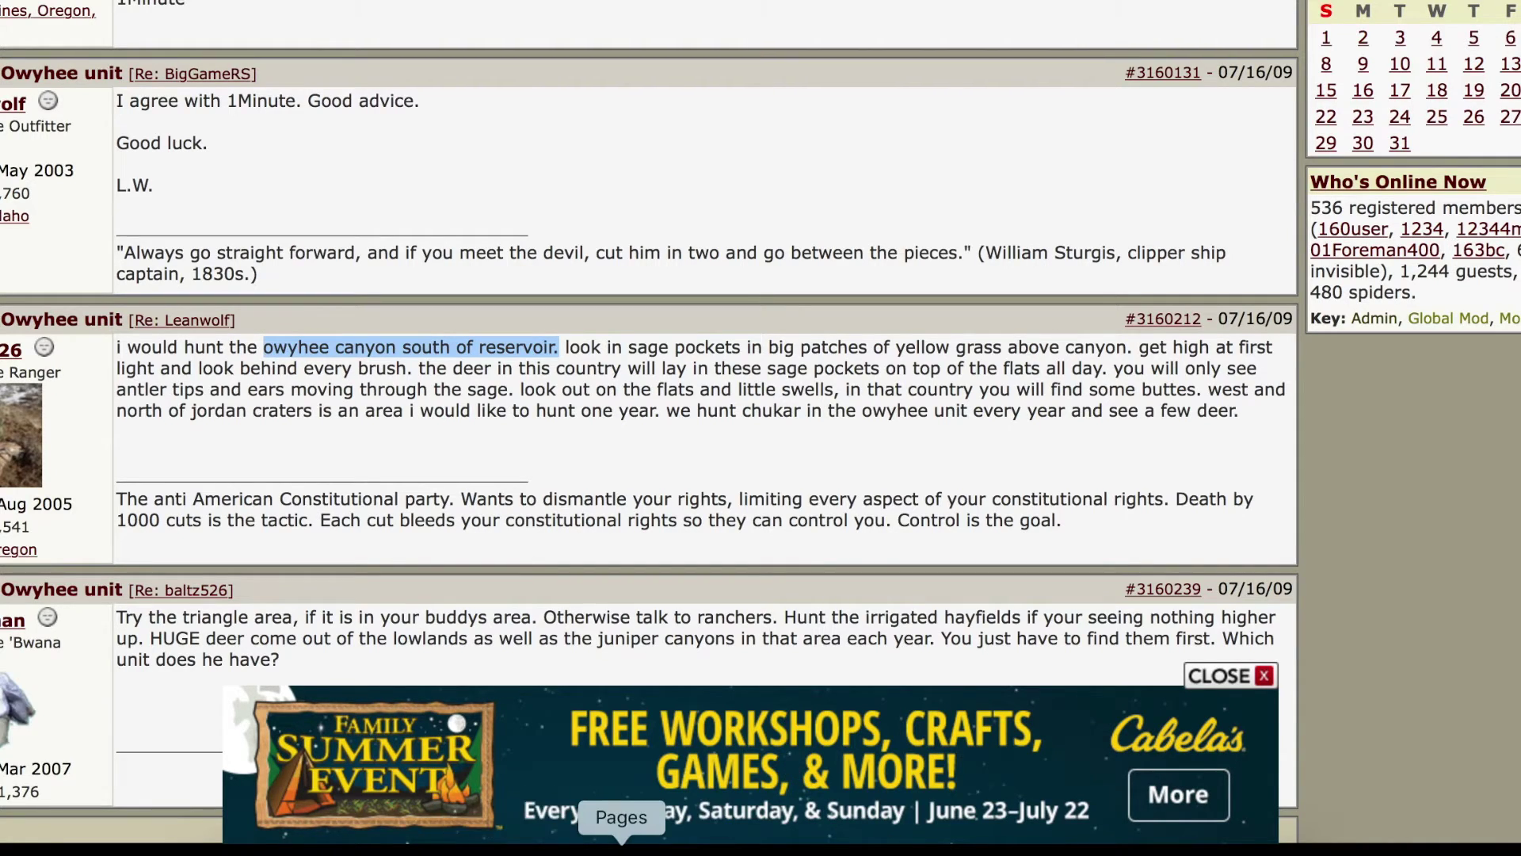
Paste 'owyhee canyon south of reservoir.' on a new line below Cow Lakes in the Pages notes
click(622, 849)
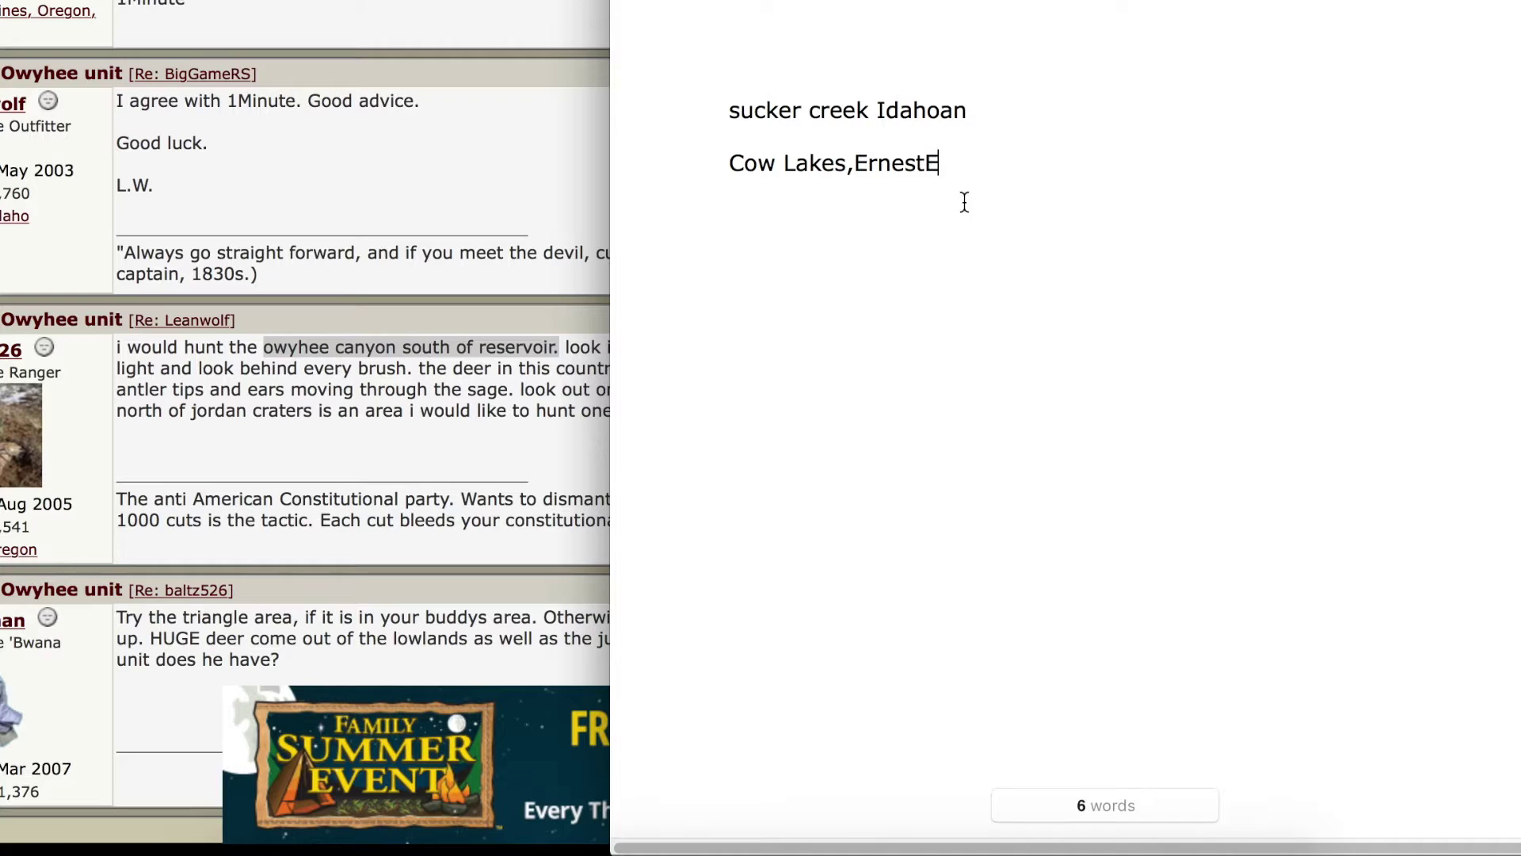
key(Return)
key(Return)
key(super+v)
Read the rest of the 24hourcampfire thread, including the reply naming Idaho units 40/42/41
click(511, 357)
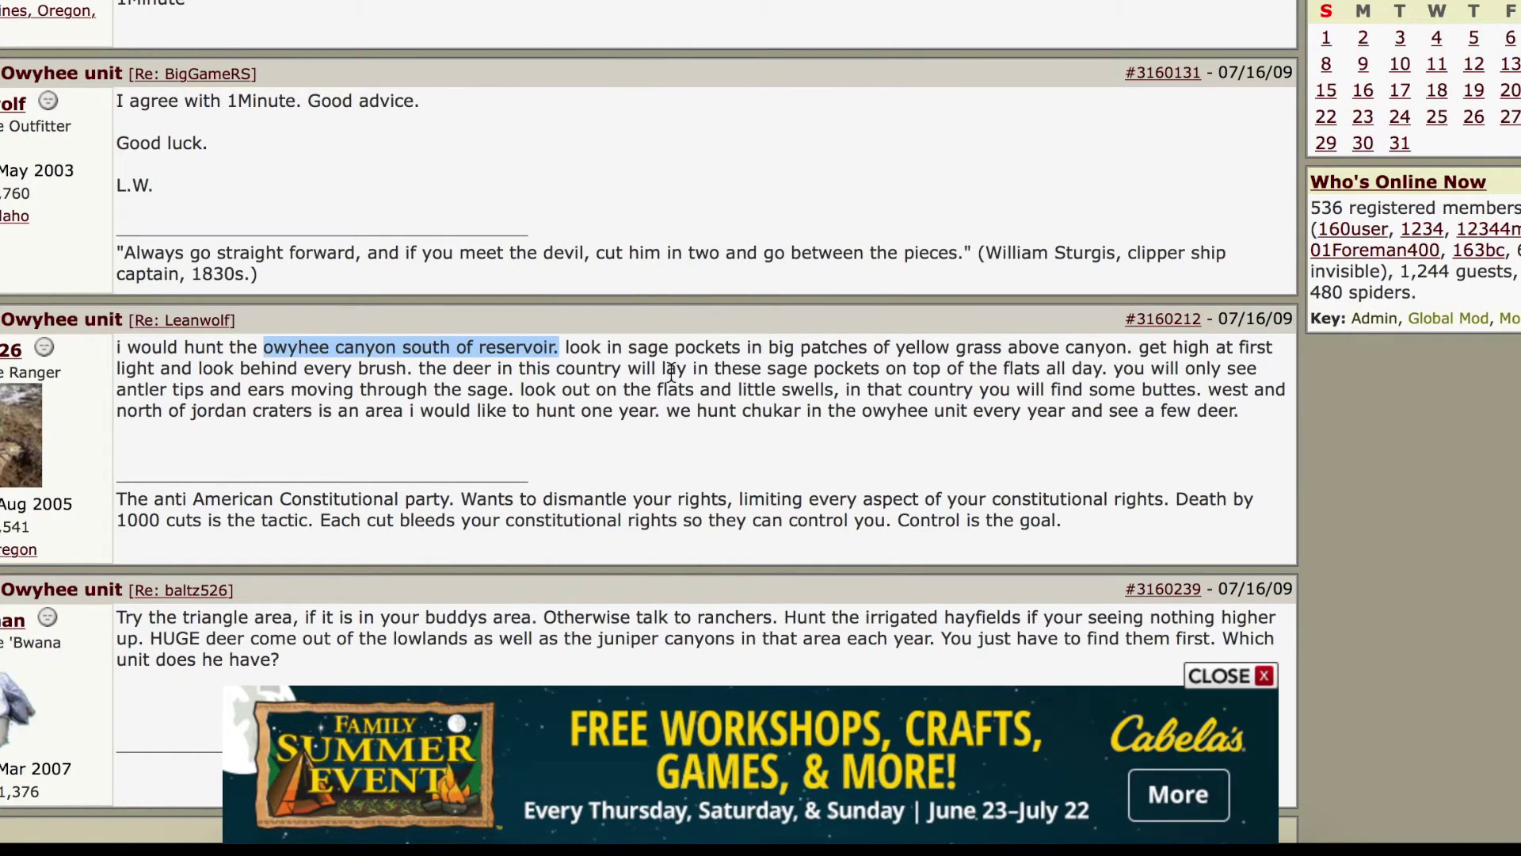
scroll(678, 370, down, 5)
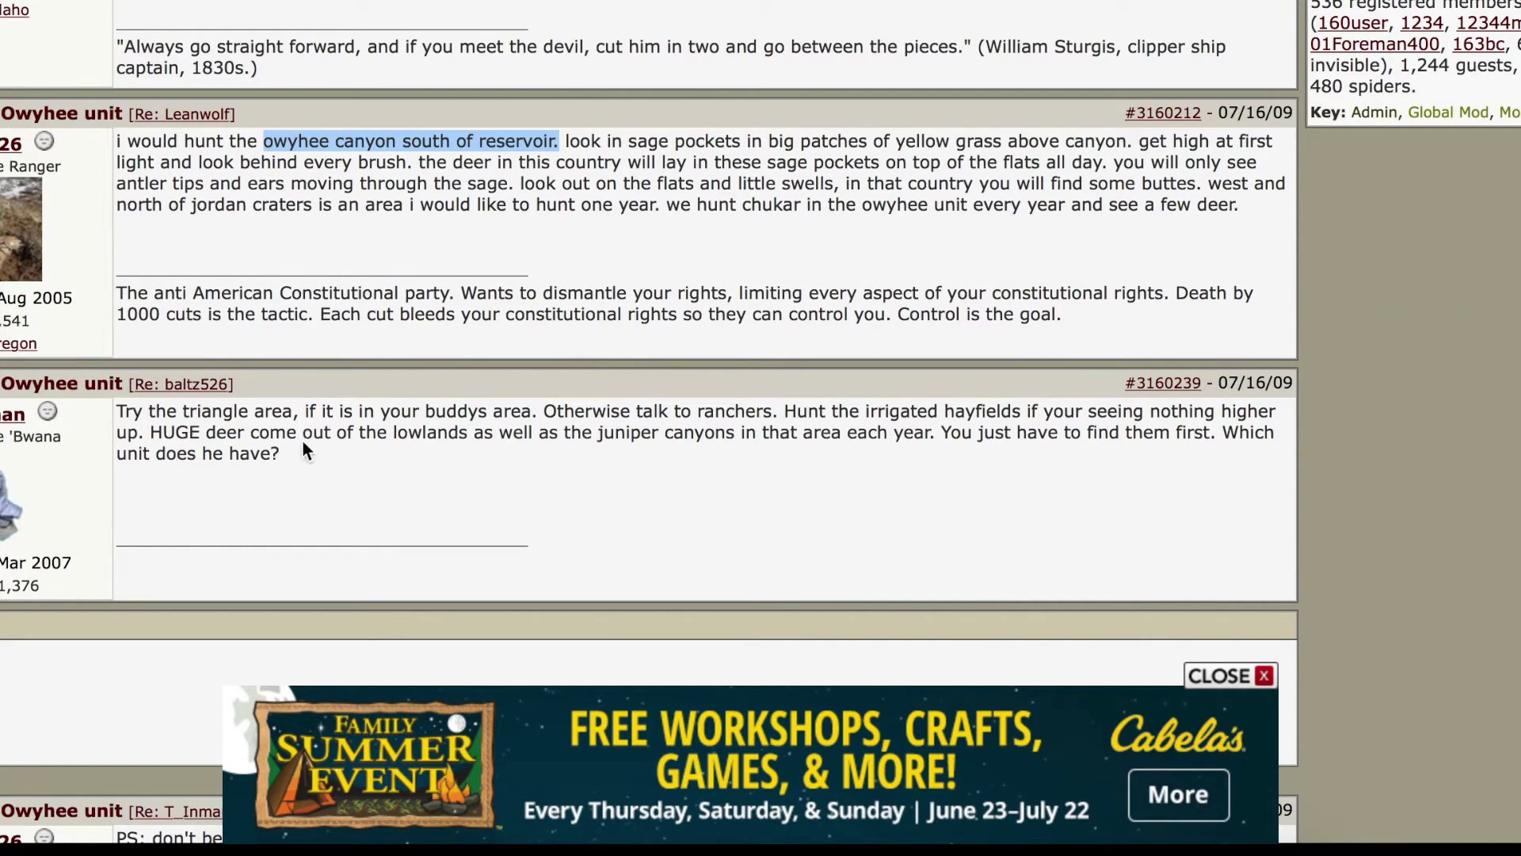
scroll(301, 441, down, 10)
scroll(301, 439, down, 5)
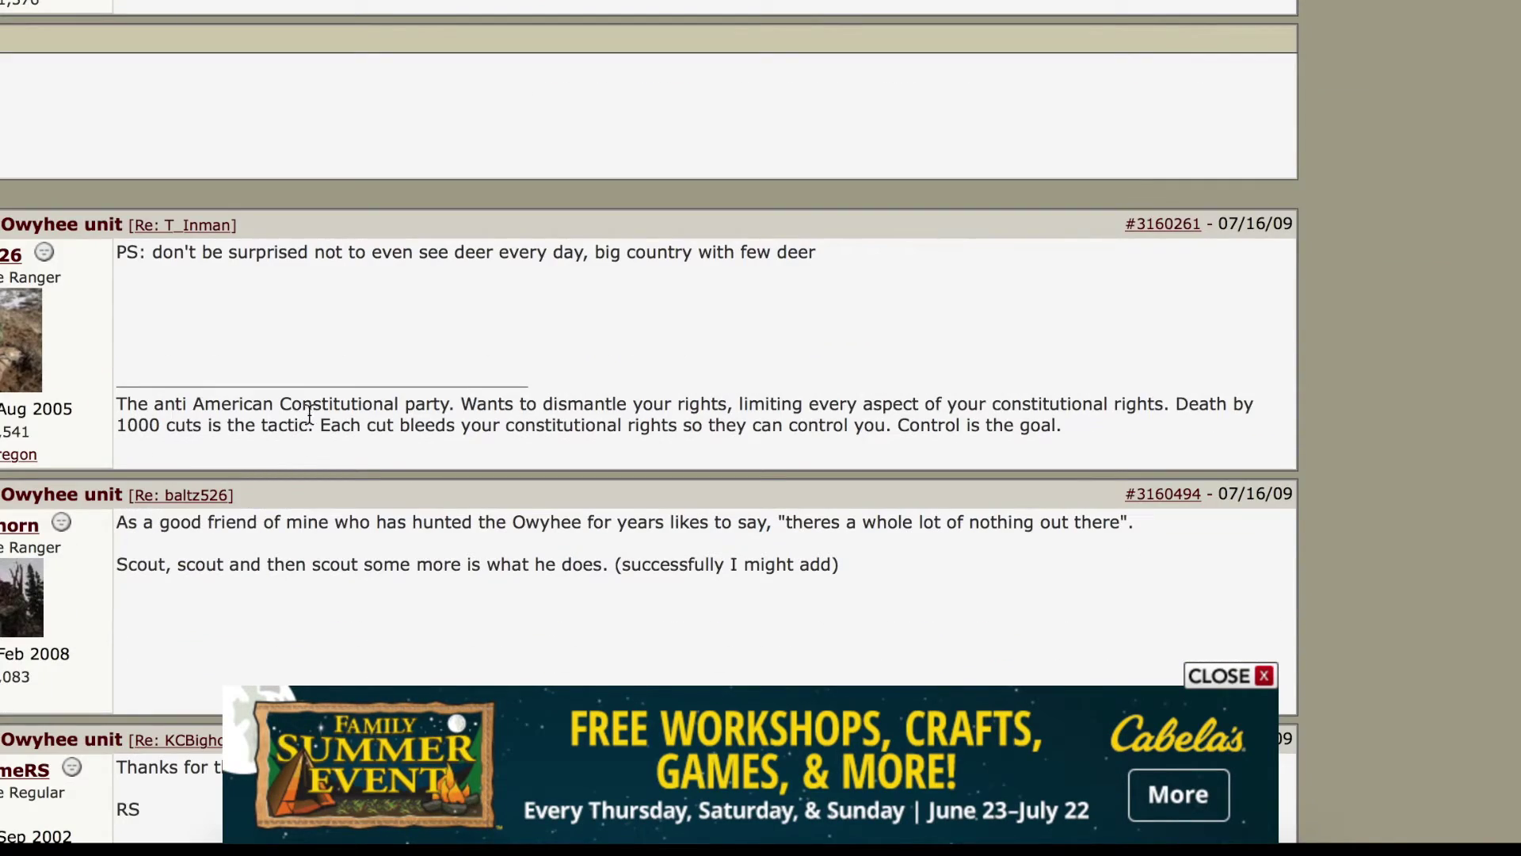
scroll(309, 415, down, 8)
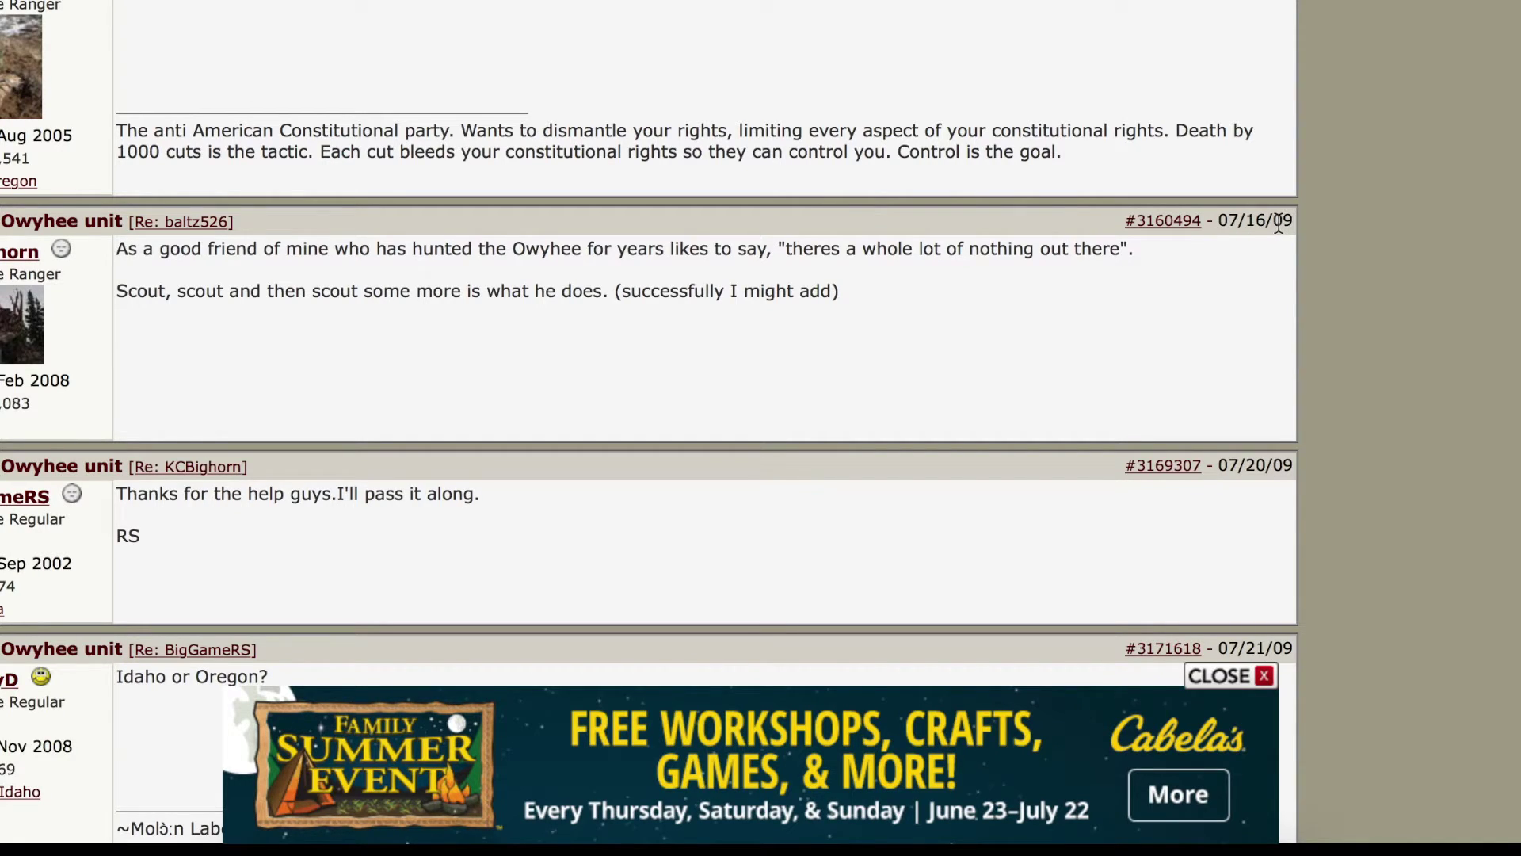
scroll(858, 208, down, 10)
scroll(796, 214, down, 2)
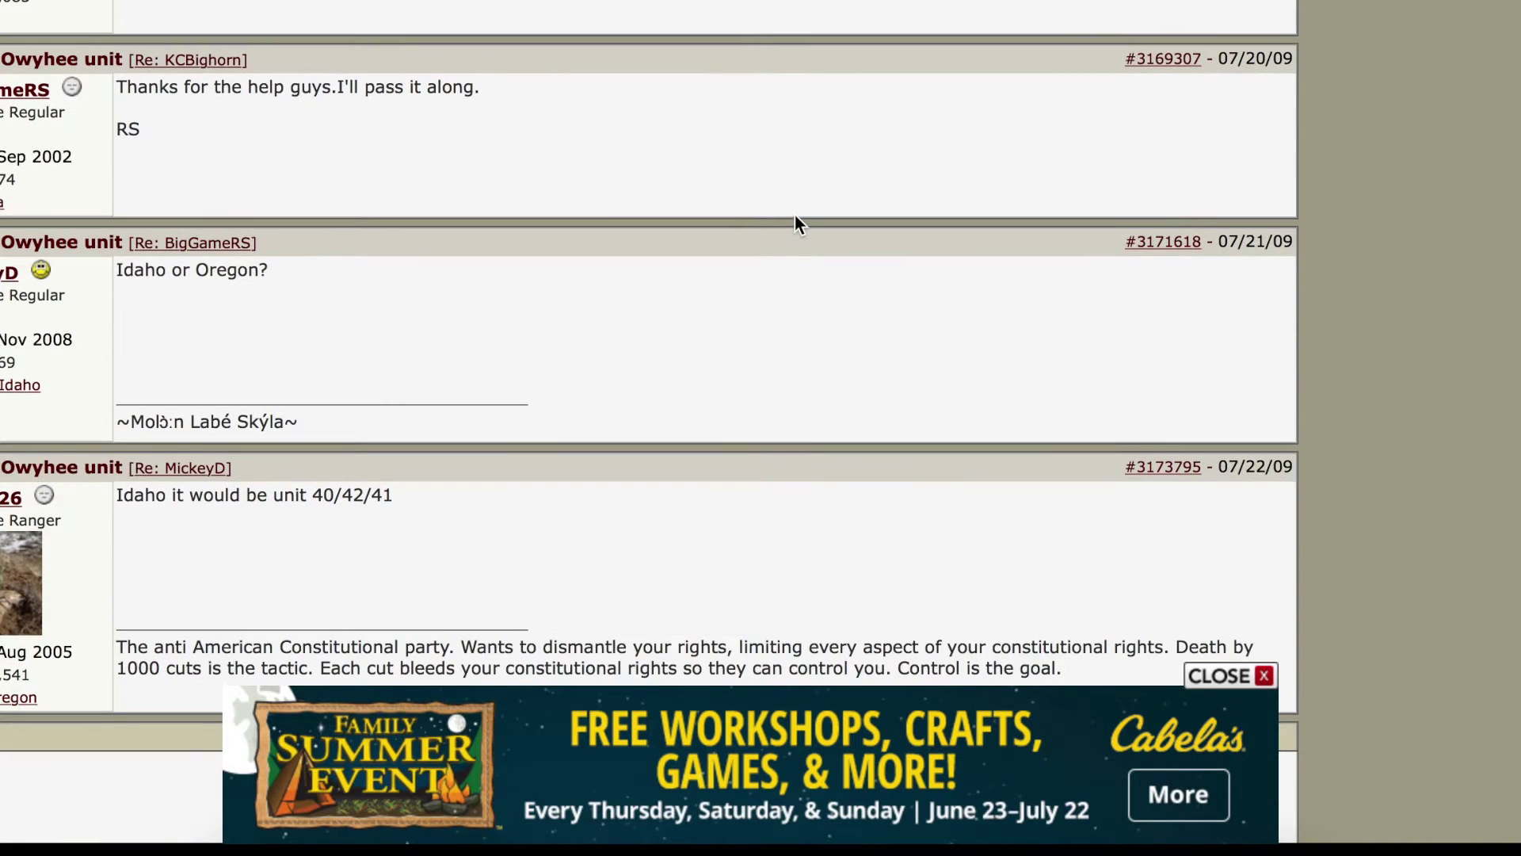
scroll(796, 216, down, 1)
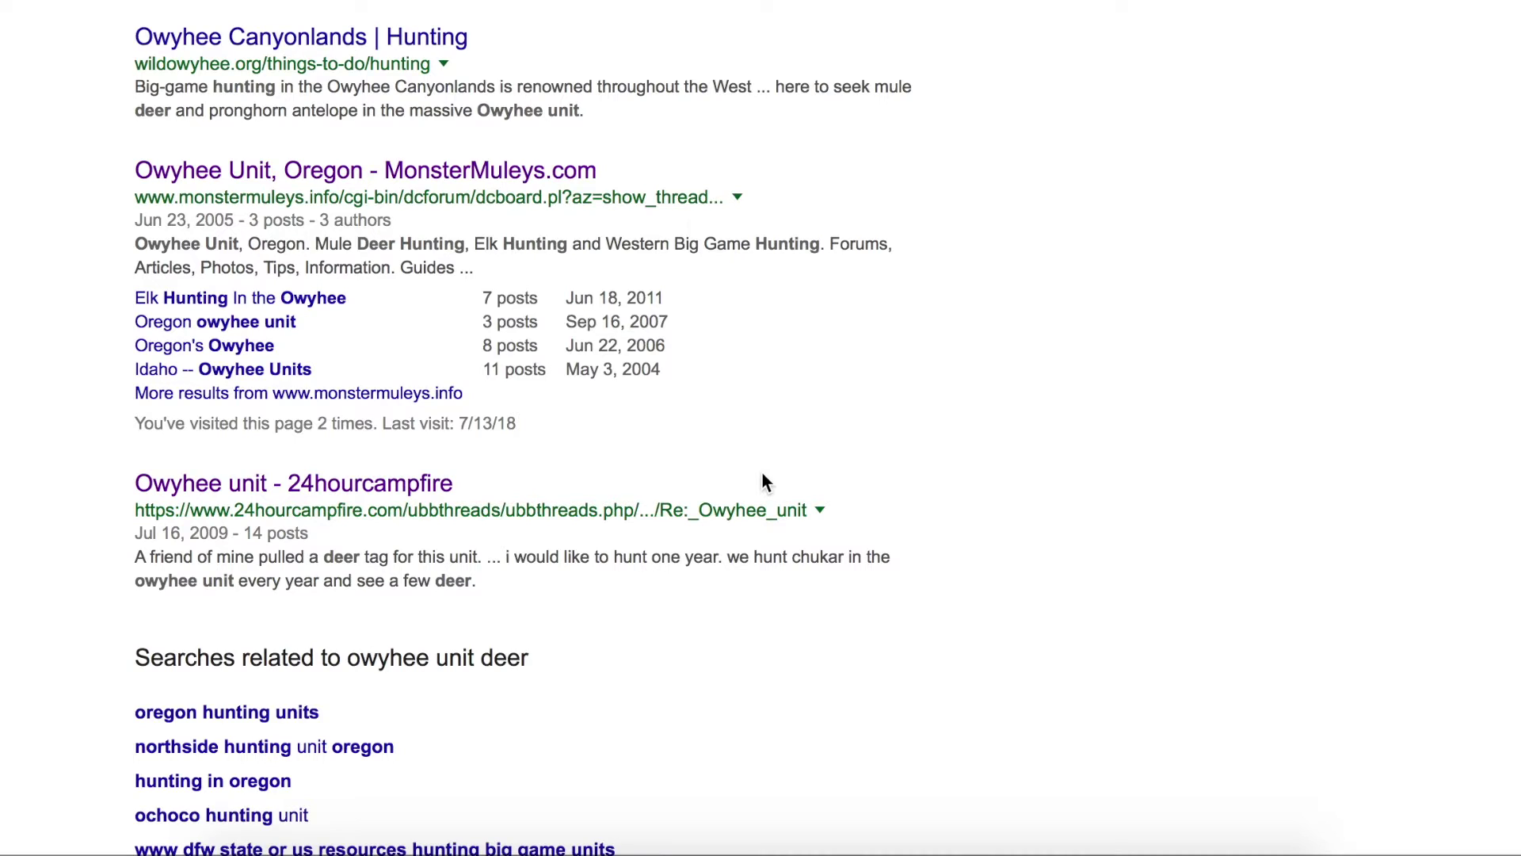
scroll(757, 479, up, 20)
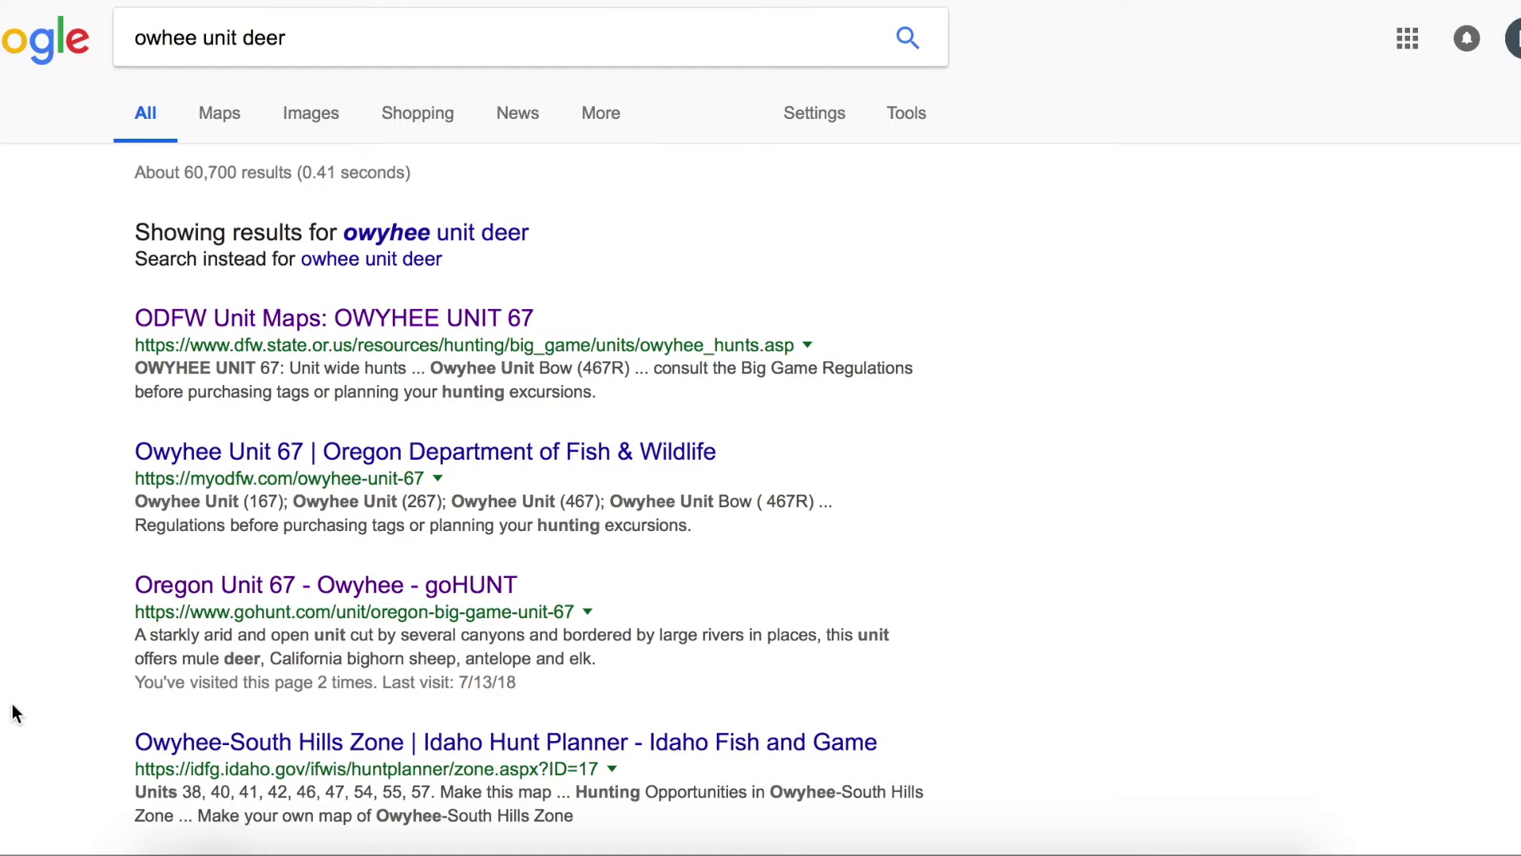
Bring the onX satellite map of units 66 and 67 along the Owyhee River back into view
click(621, 848)
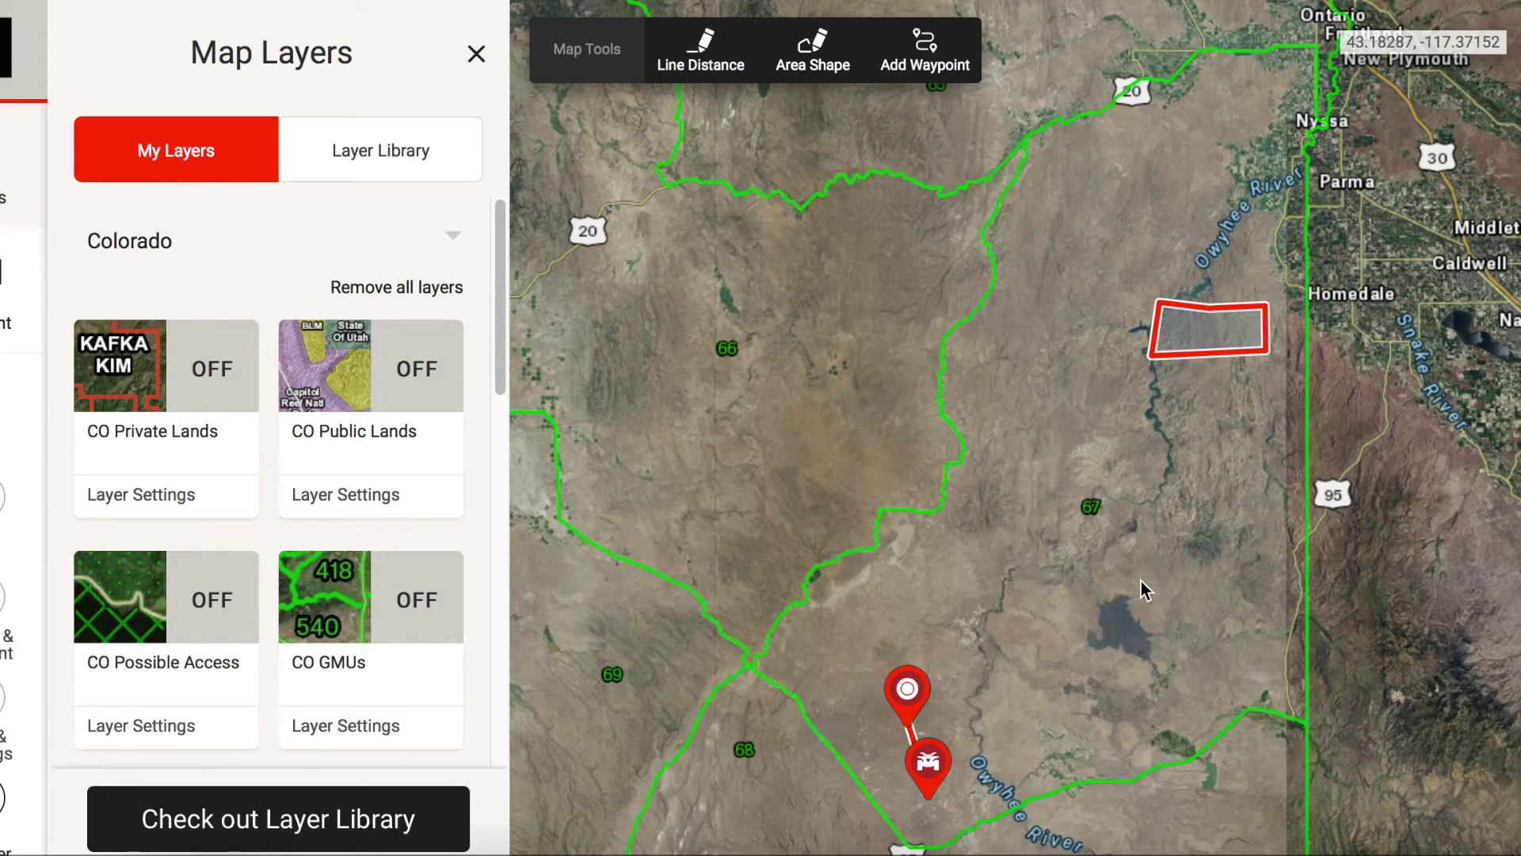
Add a new waypoint and place it beside the small lake in unit 67
click(924, 52)
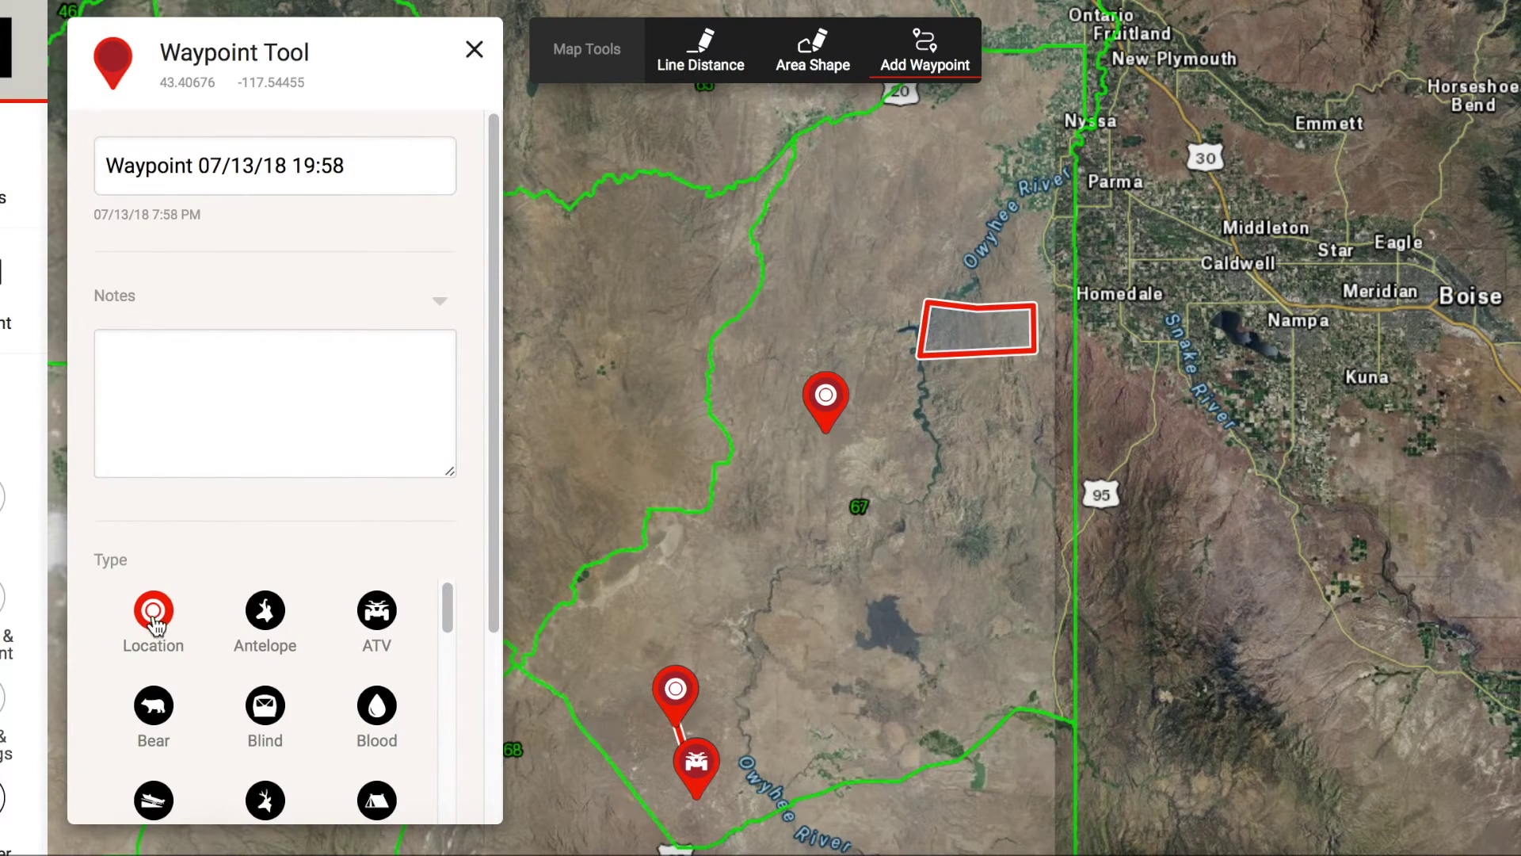
drag(154, 626, 927, 546)
drag(840, 405, 983, 509)
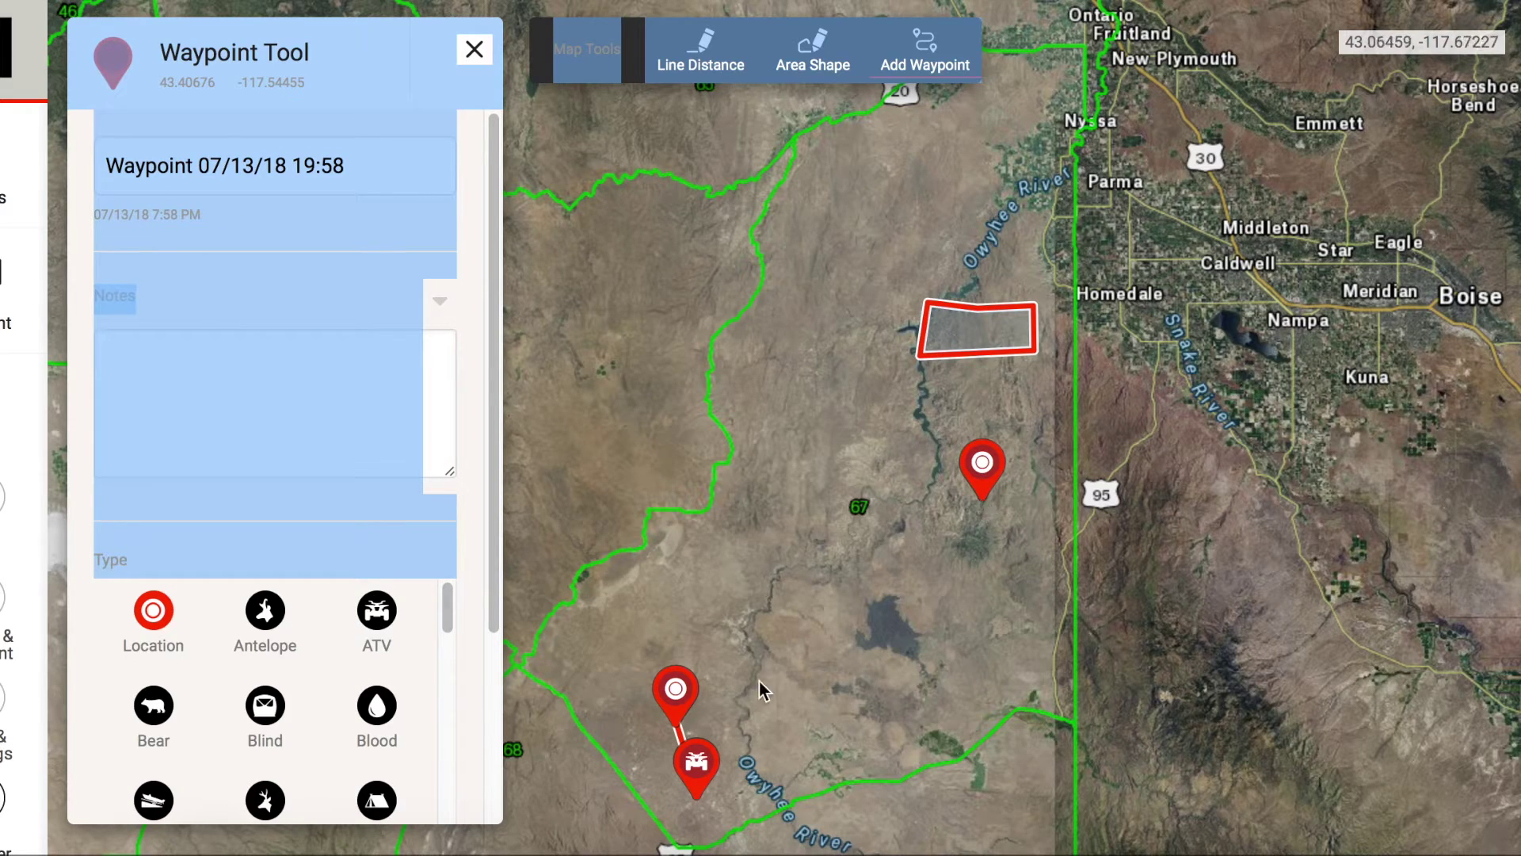
click(622, 848)
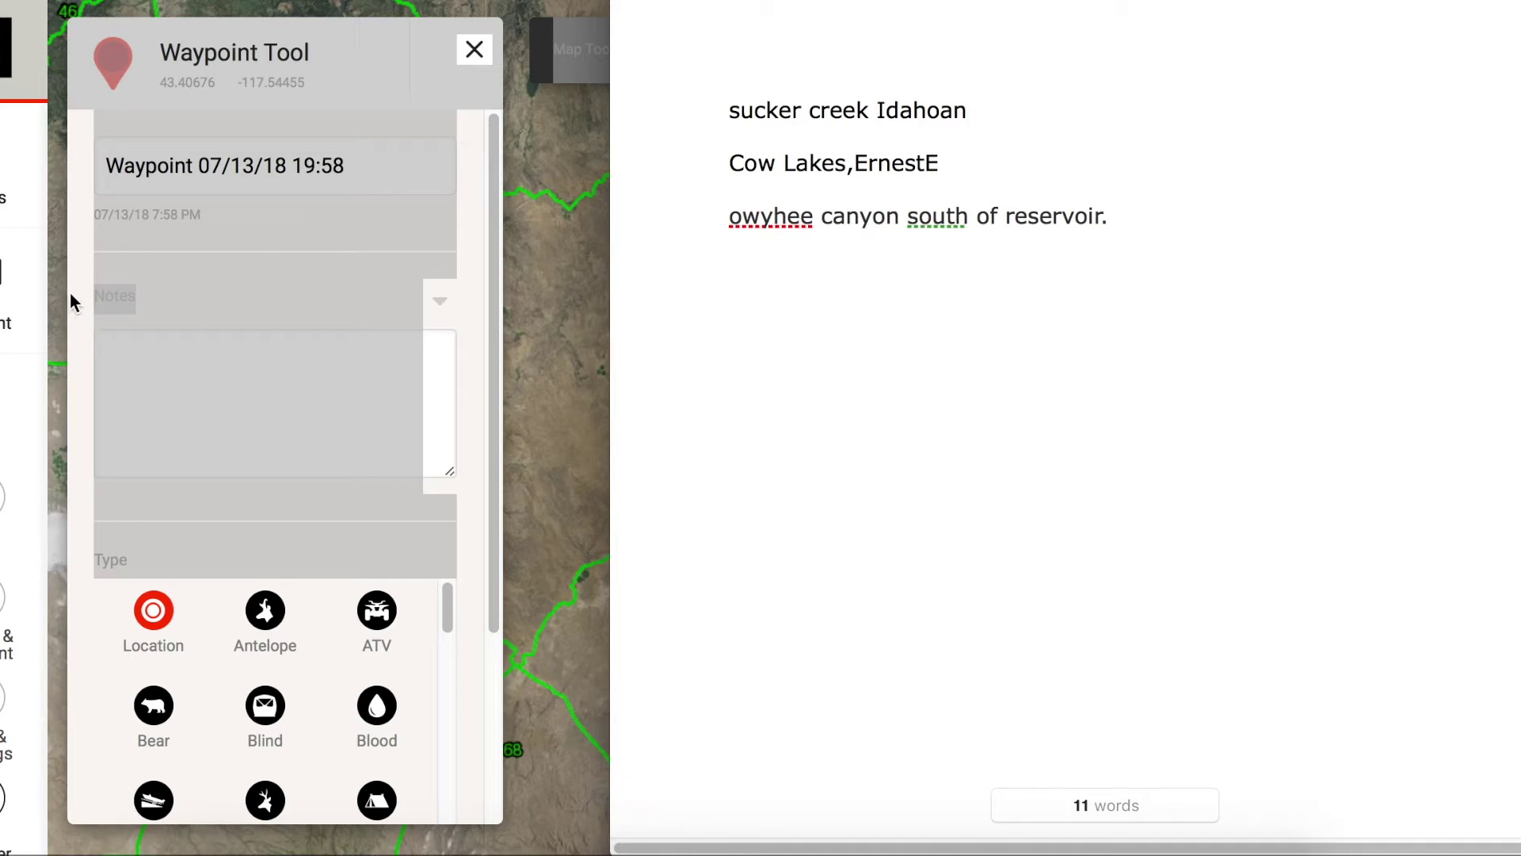
click(307, 238)
drag(979, 484, 888, 610)
click(204, 187)
Name the waypoint 'Cow Lakes'
drag(356, 166, 106, 166)
text(Ciw)
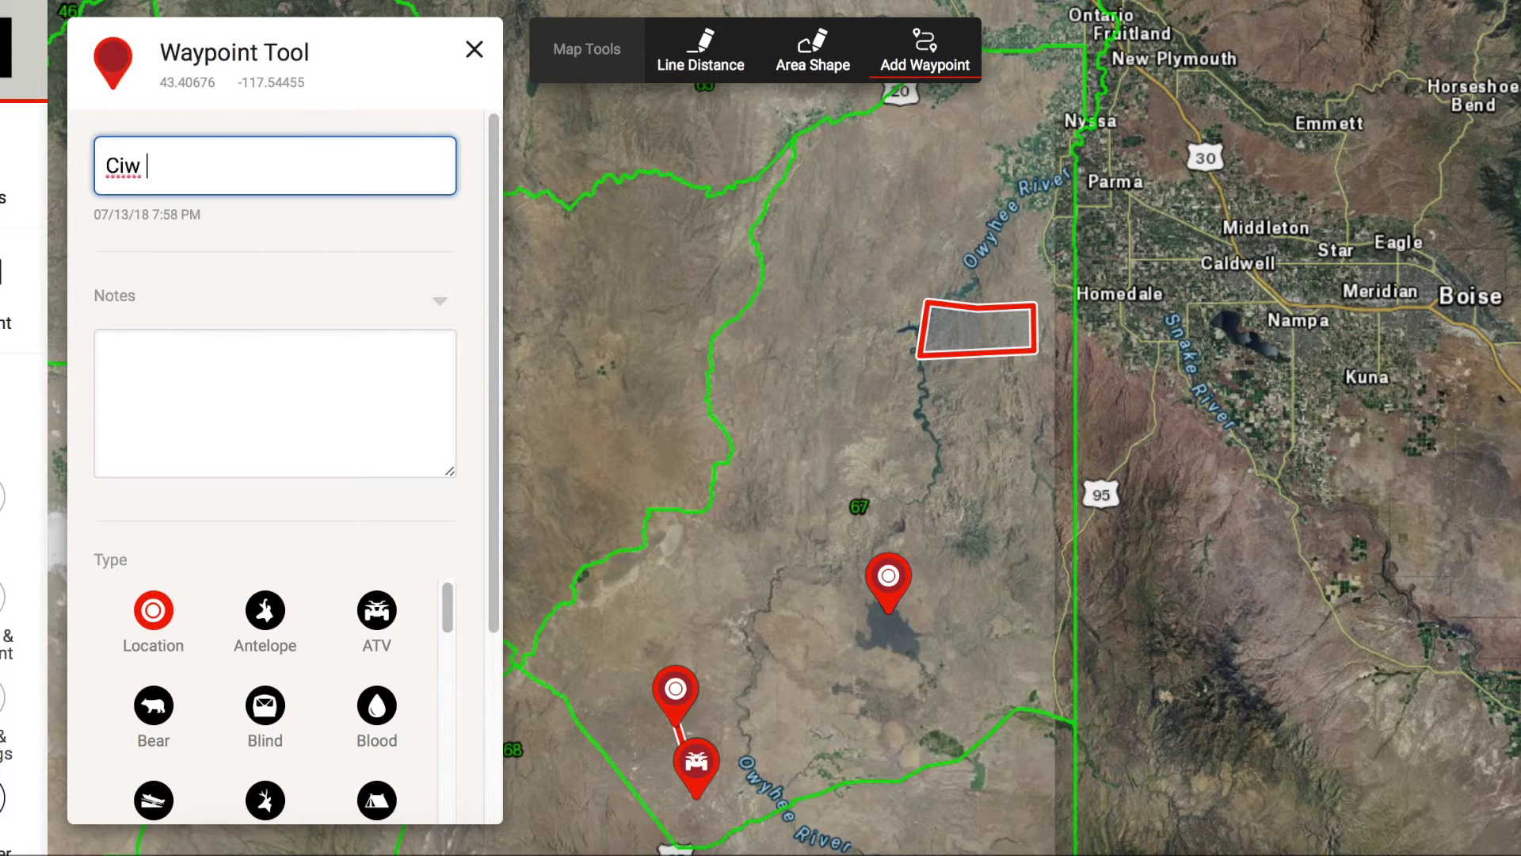
key(BackSpace)
key(BackSpace)
key(BackSpace)
key(BackSpace)
text(Cow Lakeds)
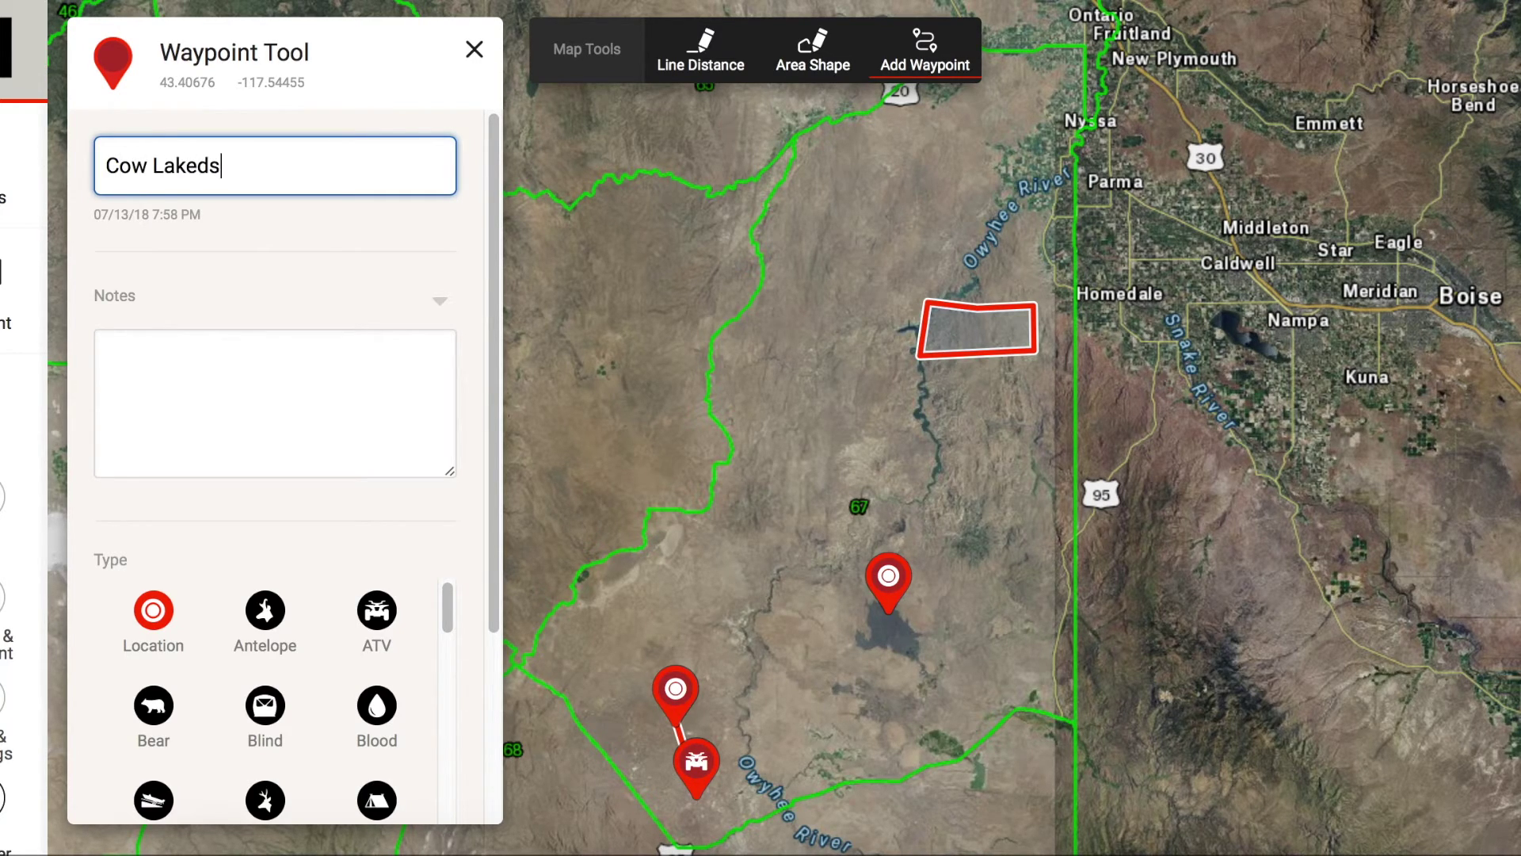
key(BackSpace)
key(BackSpace)
text(s)
Write waypoint notes crediting the ifish forum poster by username, copied from the Pages notes
click(211, 349)
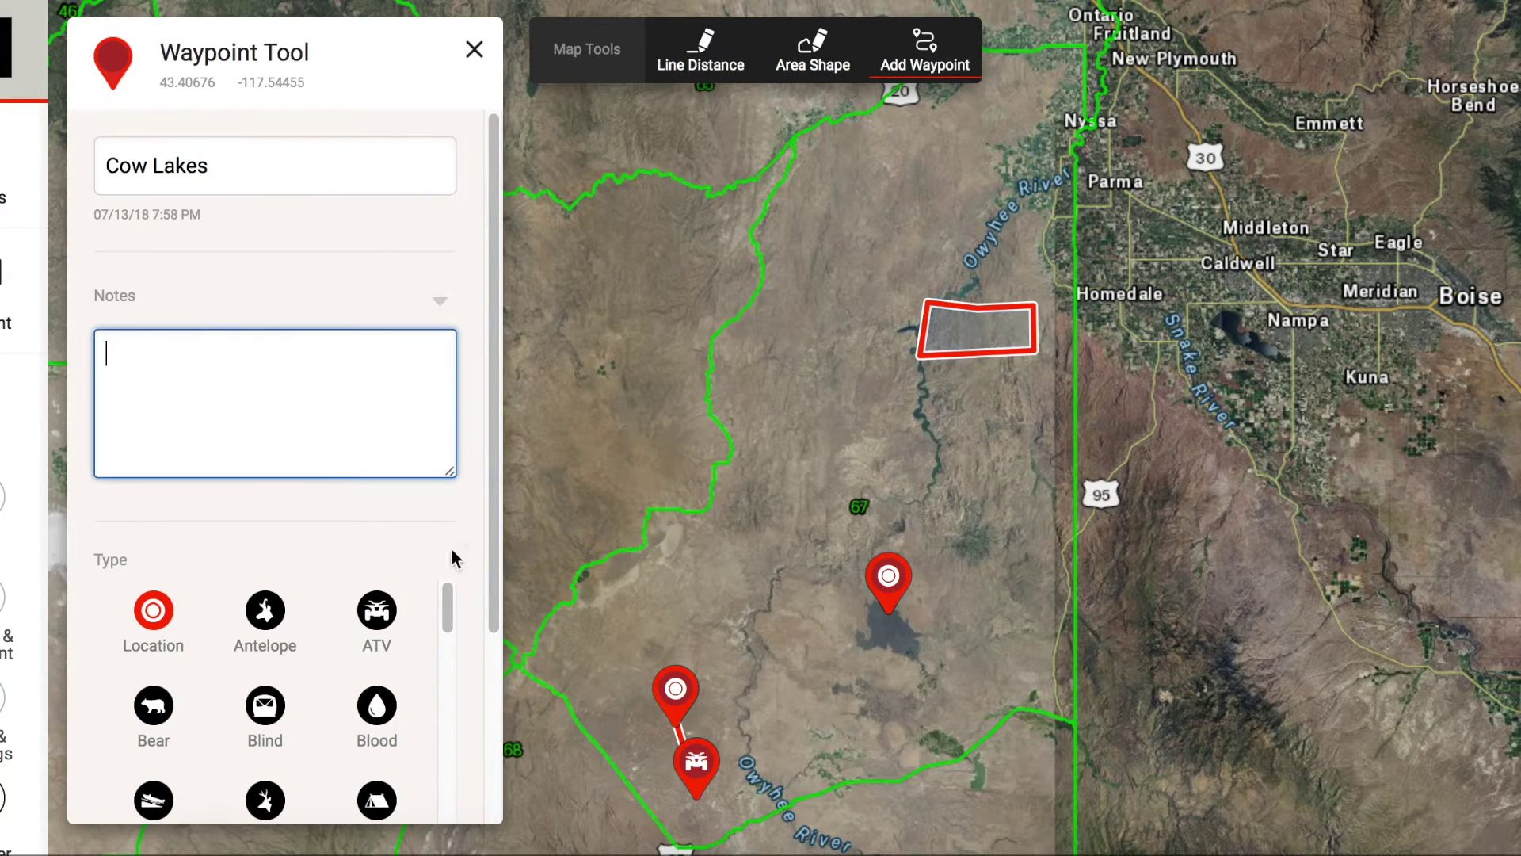
click(621, 848)
drag(938, 162, 854, 164)
right_click(854, 164)
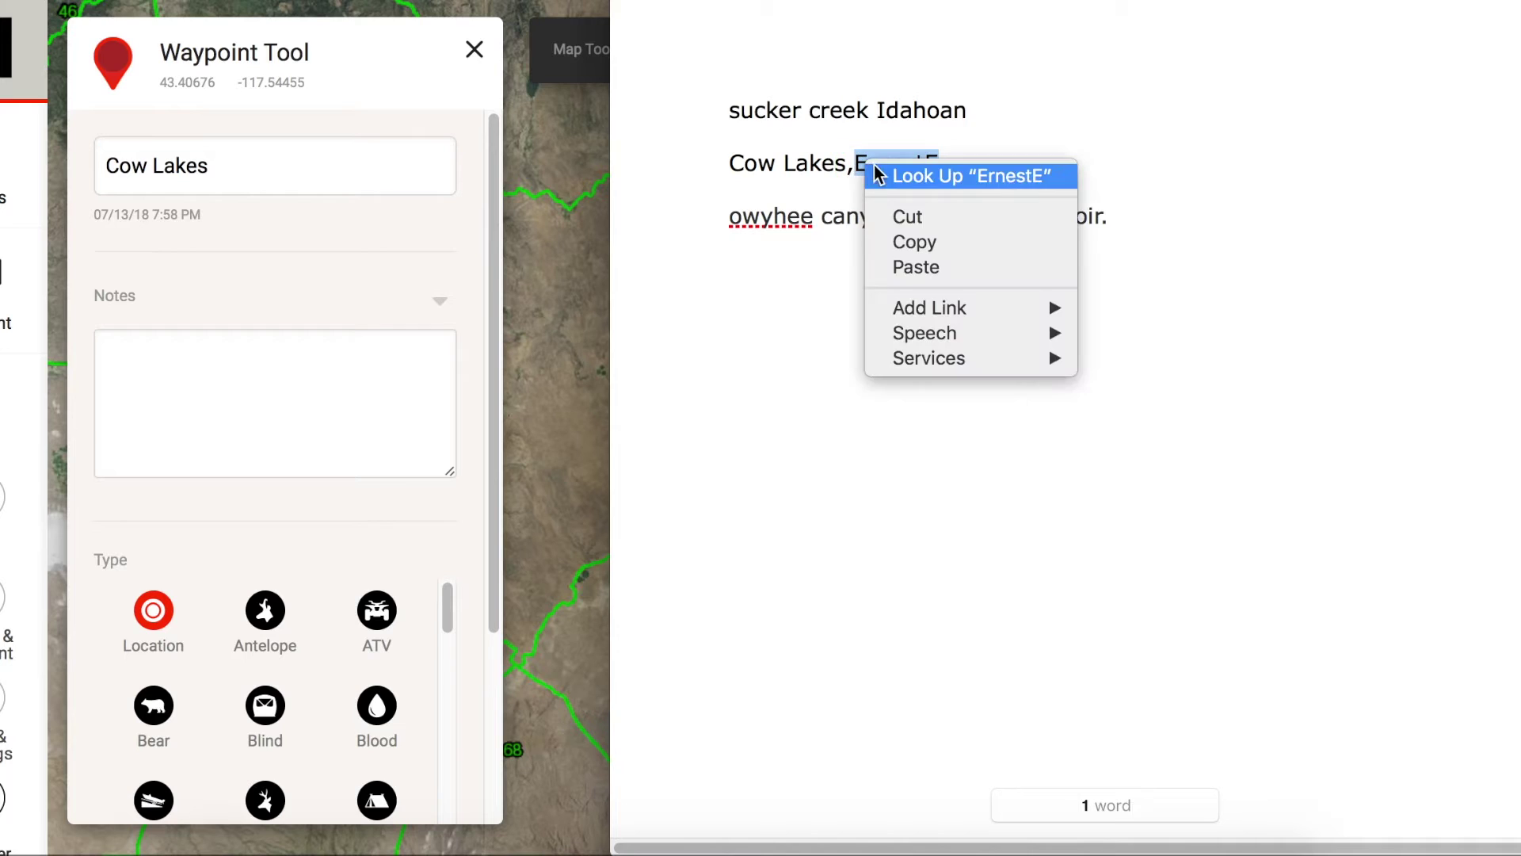
click(934, 241)
click(125, 358)
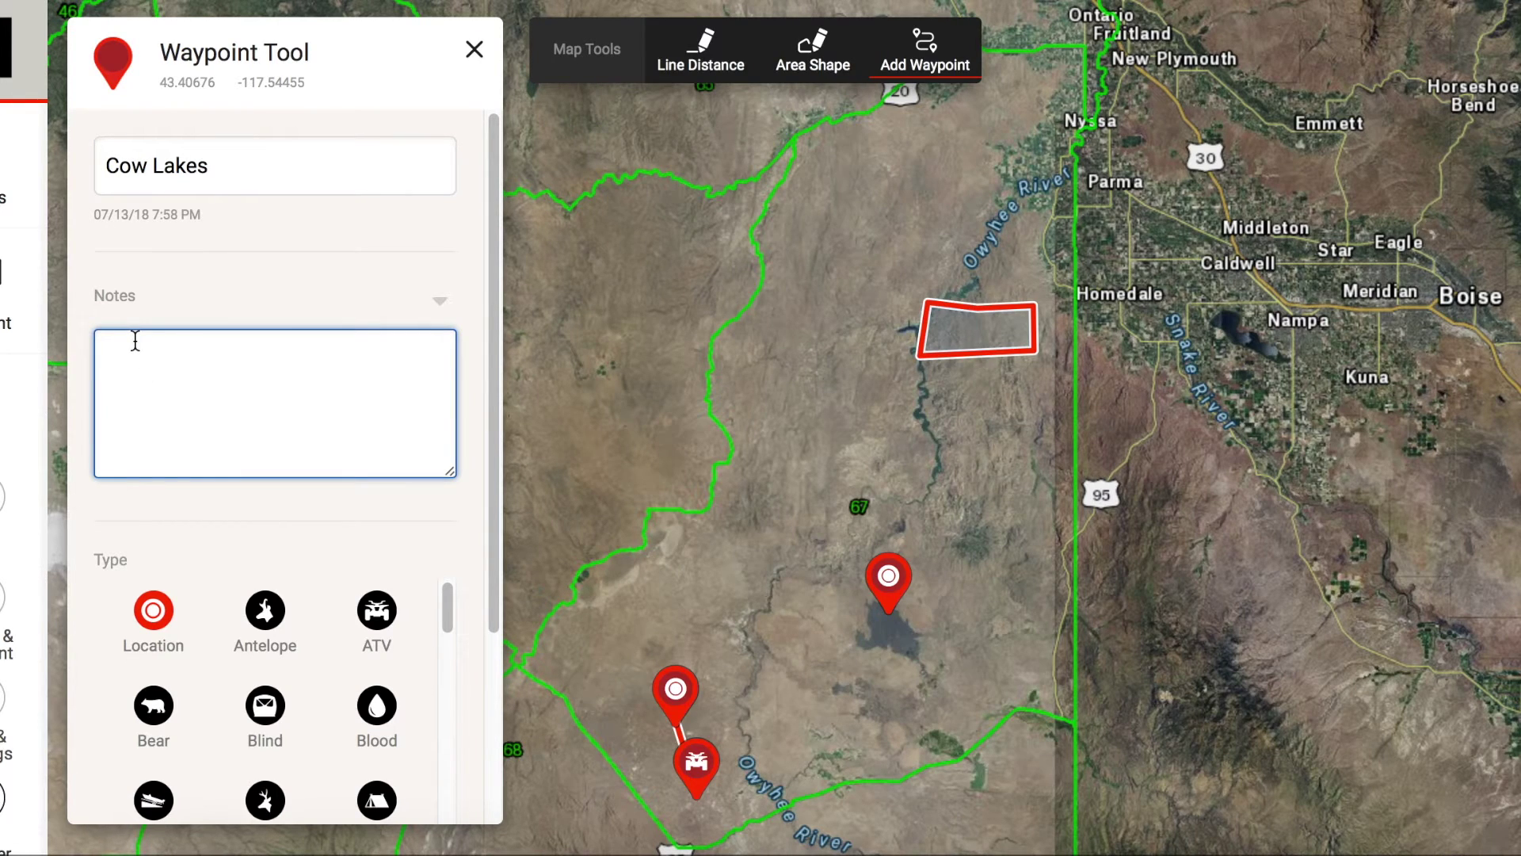
text(ifish-)
key(BackSpace)
key(BackSpace)
key(BackSpace)
key(BackSpace)
key(BackSpace)
key(BackSpace)
text(ifish)
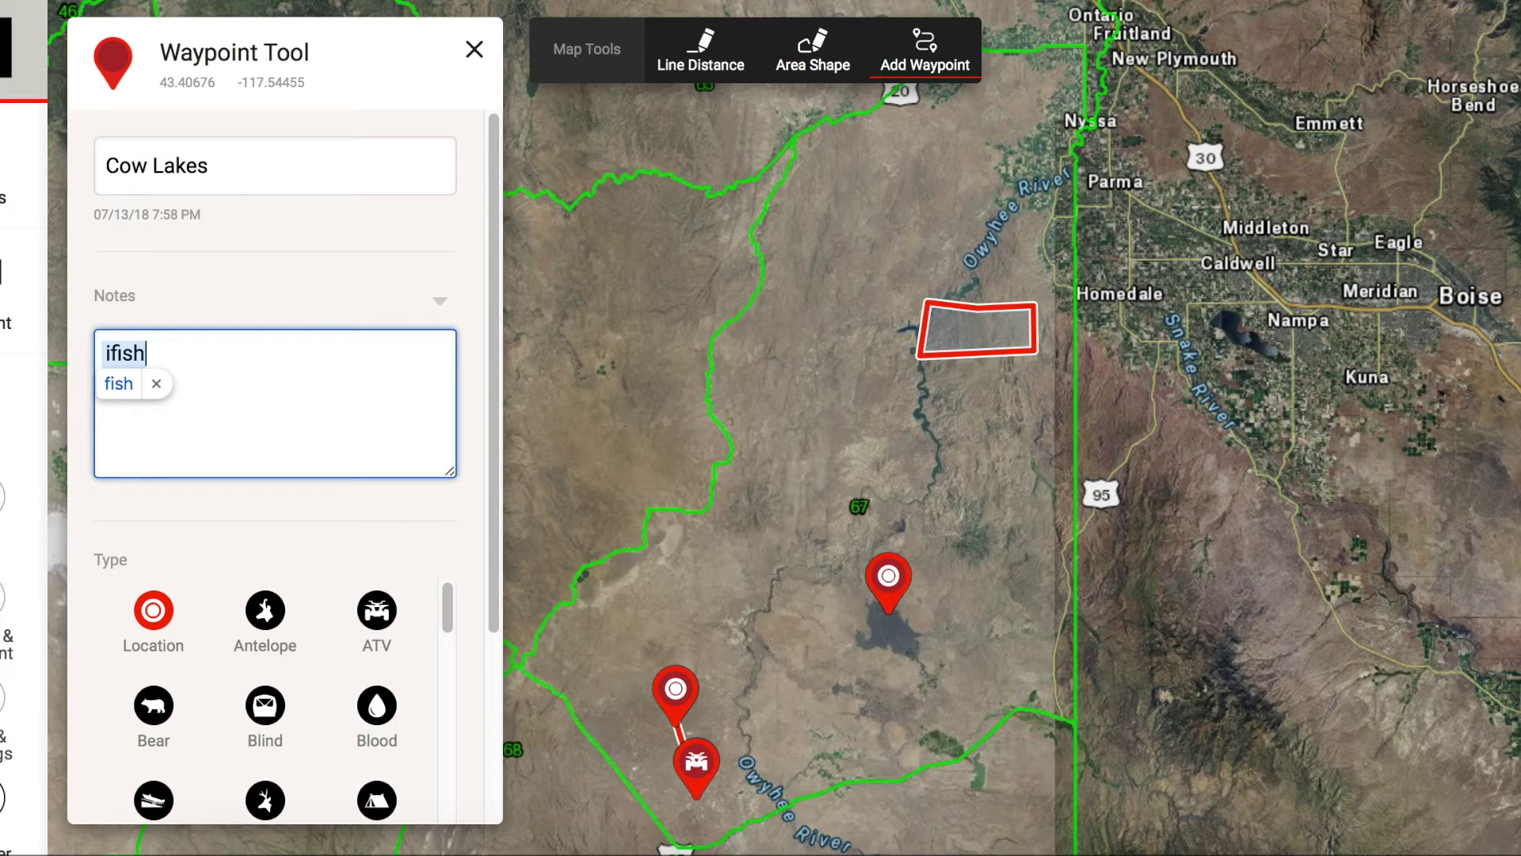
click(151, 385)
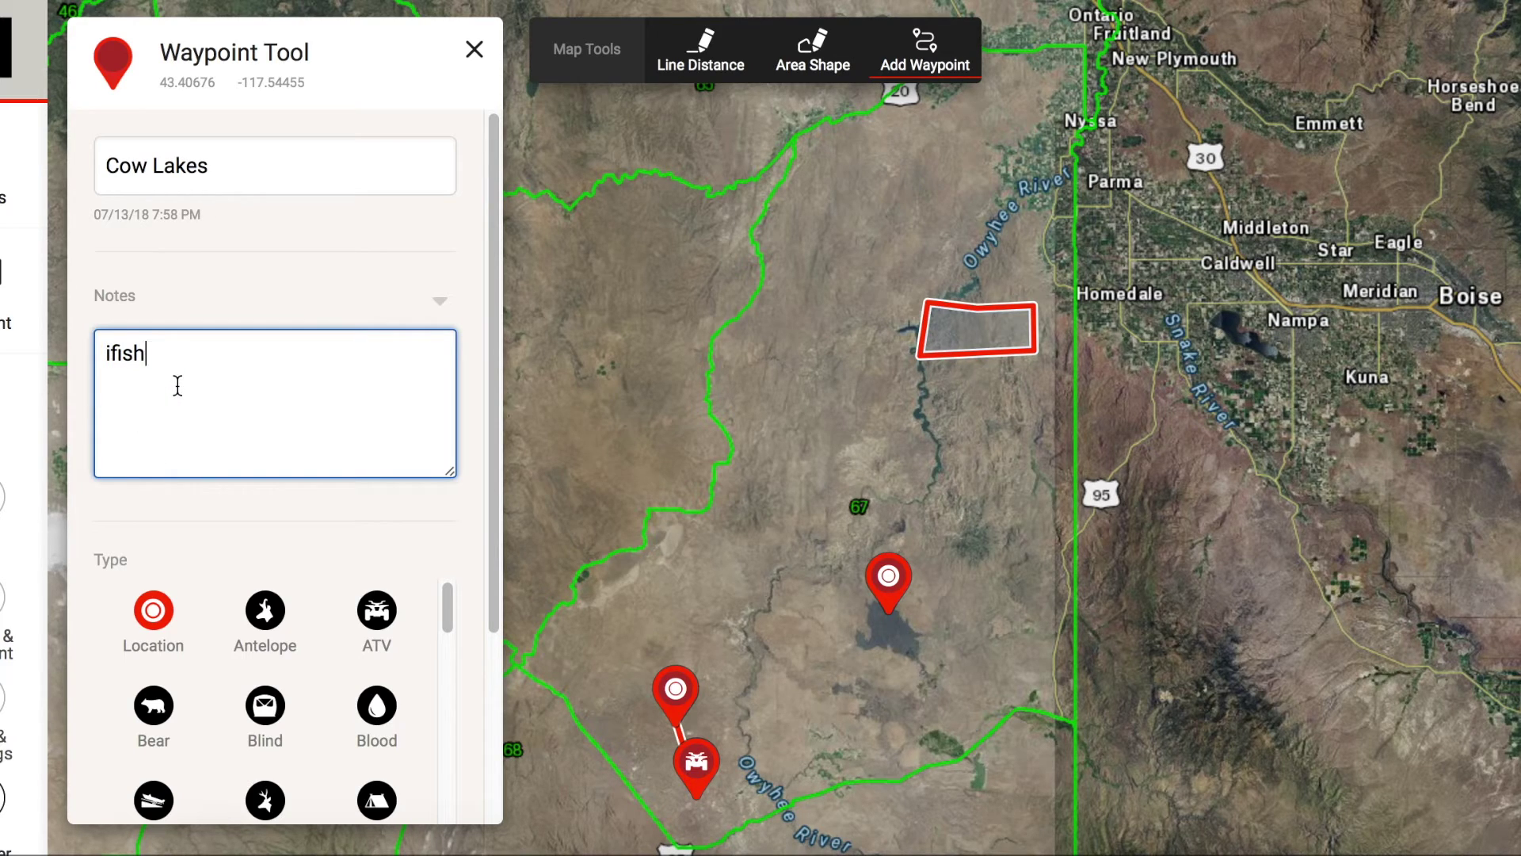
text(ErnestE)
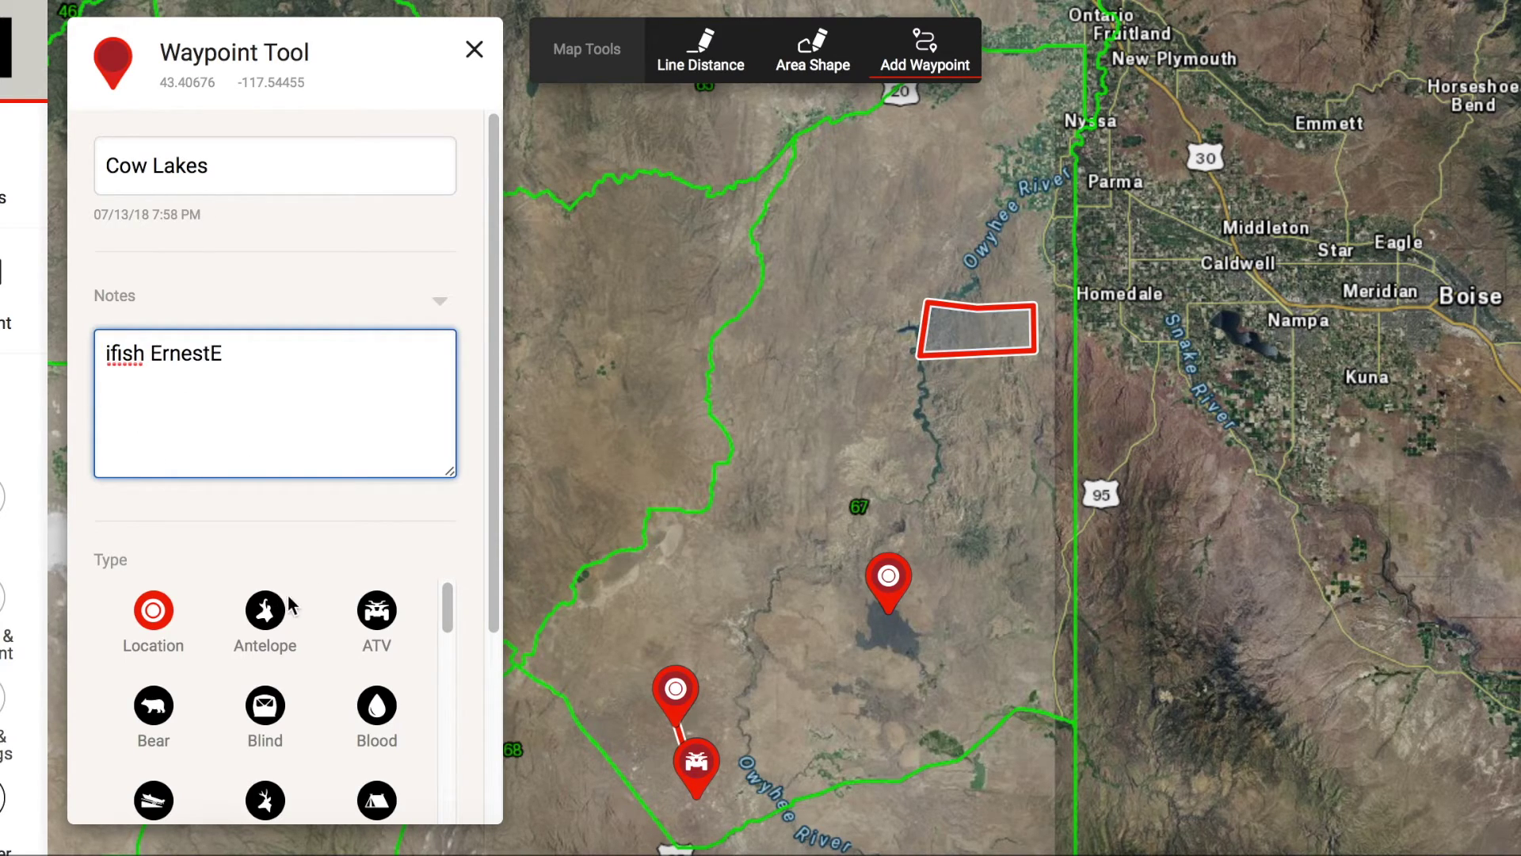
key(Return)
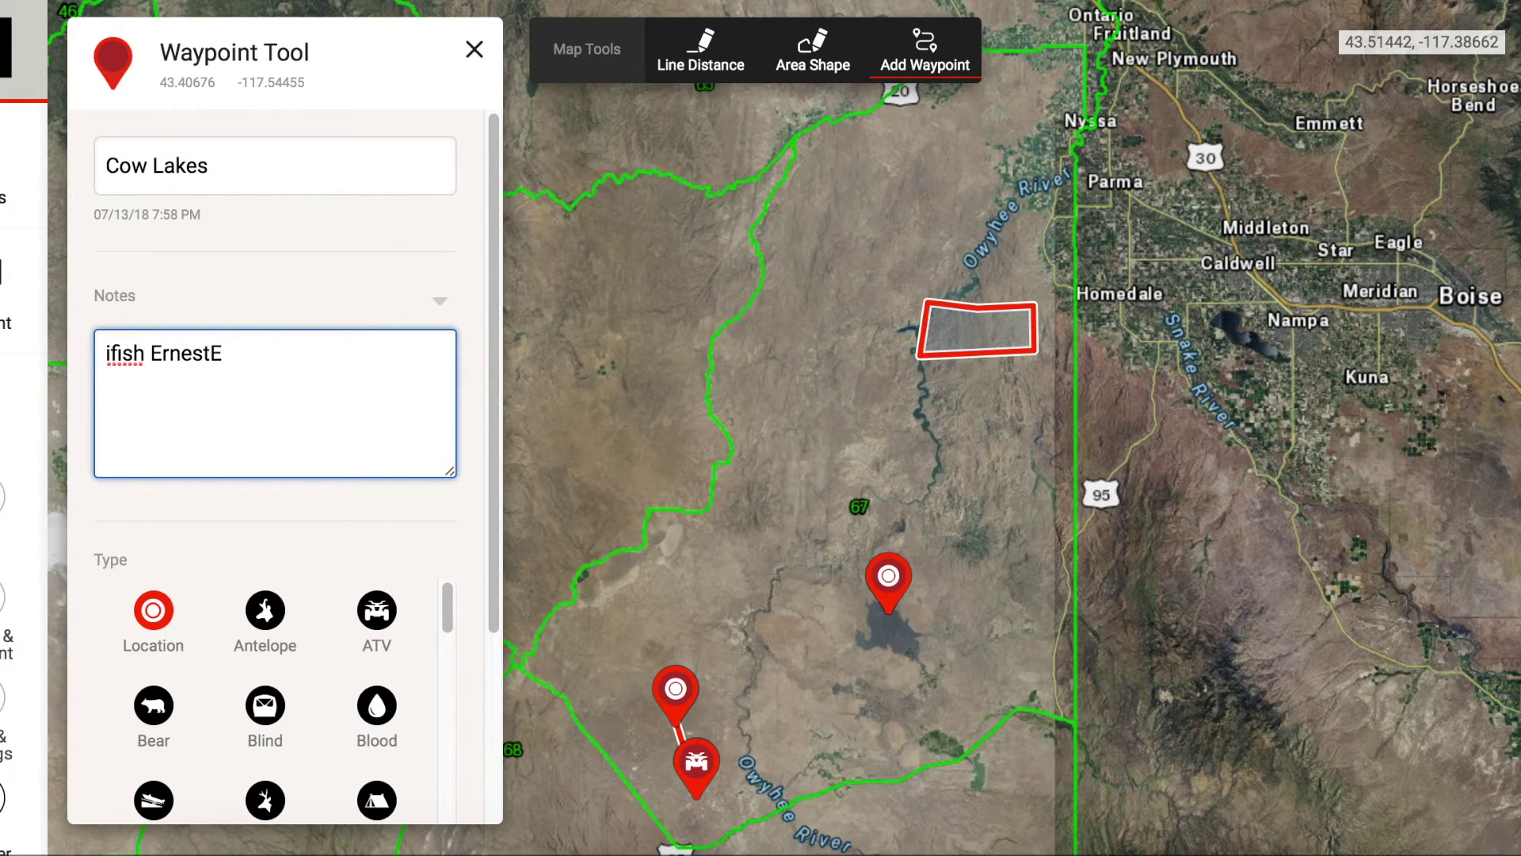
Prefix the waypoint name with 'Suggestion:' and save the waypoint
click(111, 165)
text(su)
key(BackSpace)
key(BackSpace)
text(Sugges)
text(tion:)
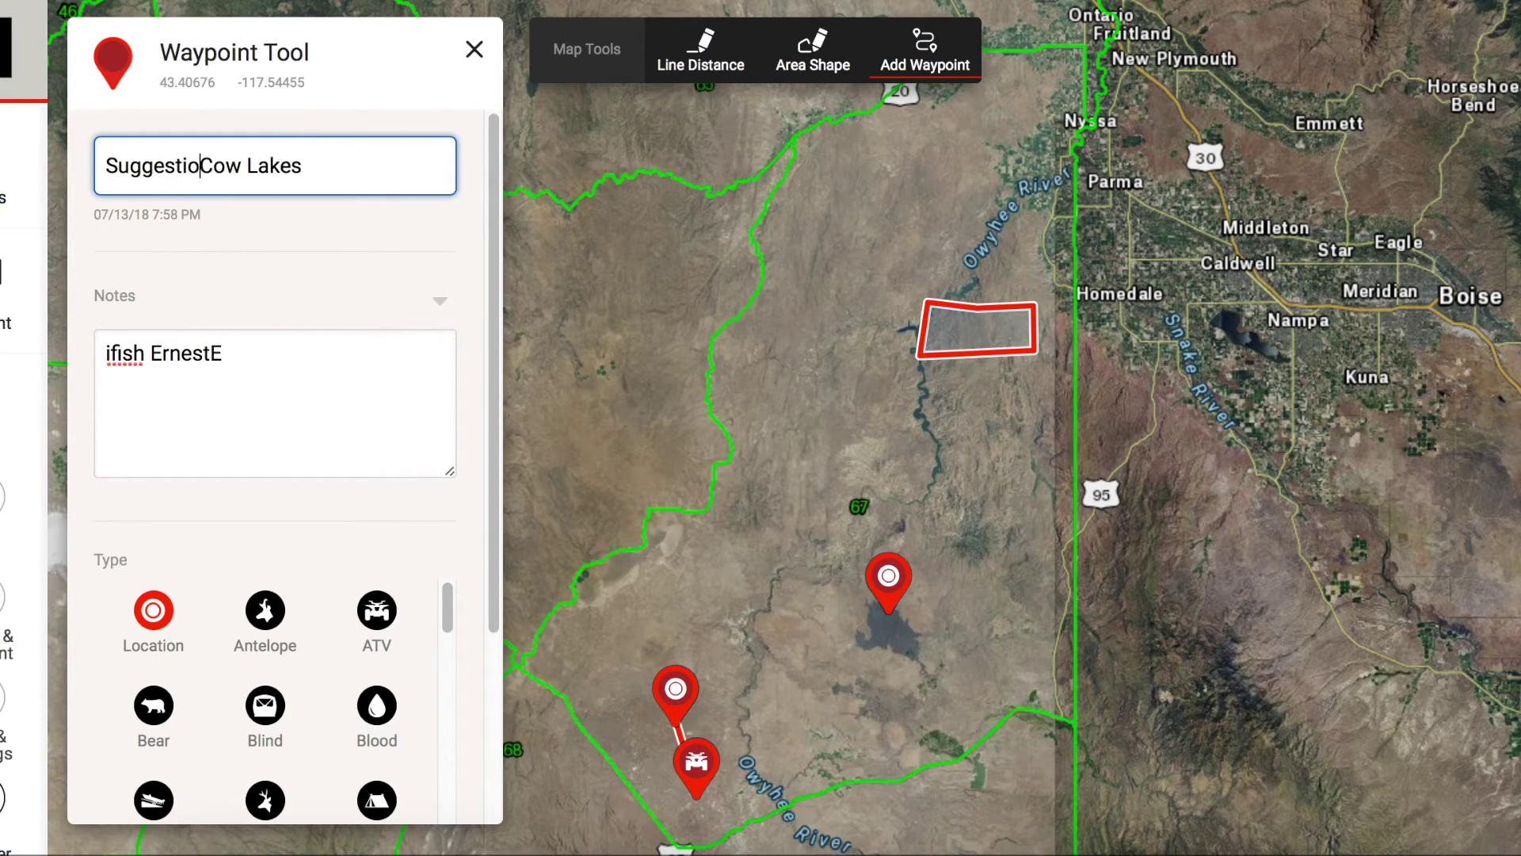
click(282, 377)
scroll(425, 369, down, 1)
scroll(424, 369, down, 5)
click(294, 675)
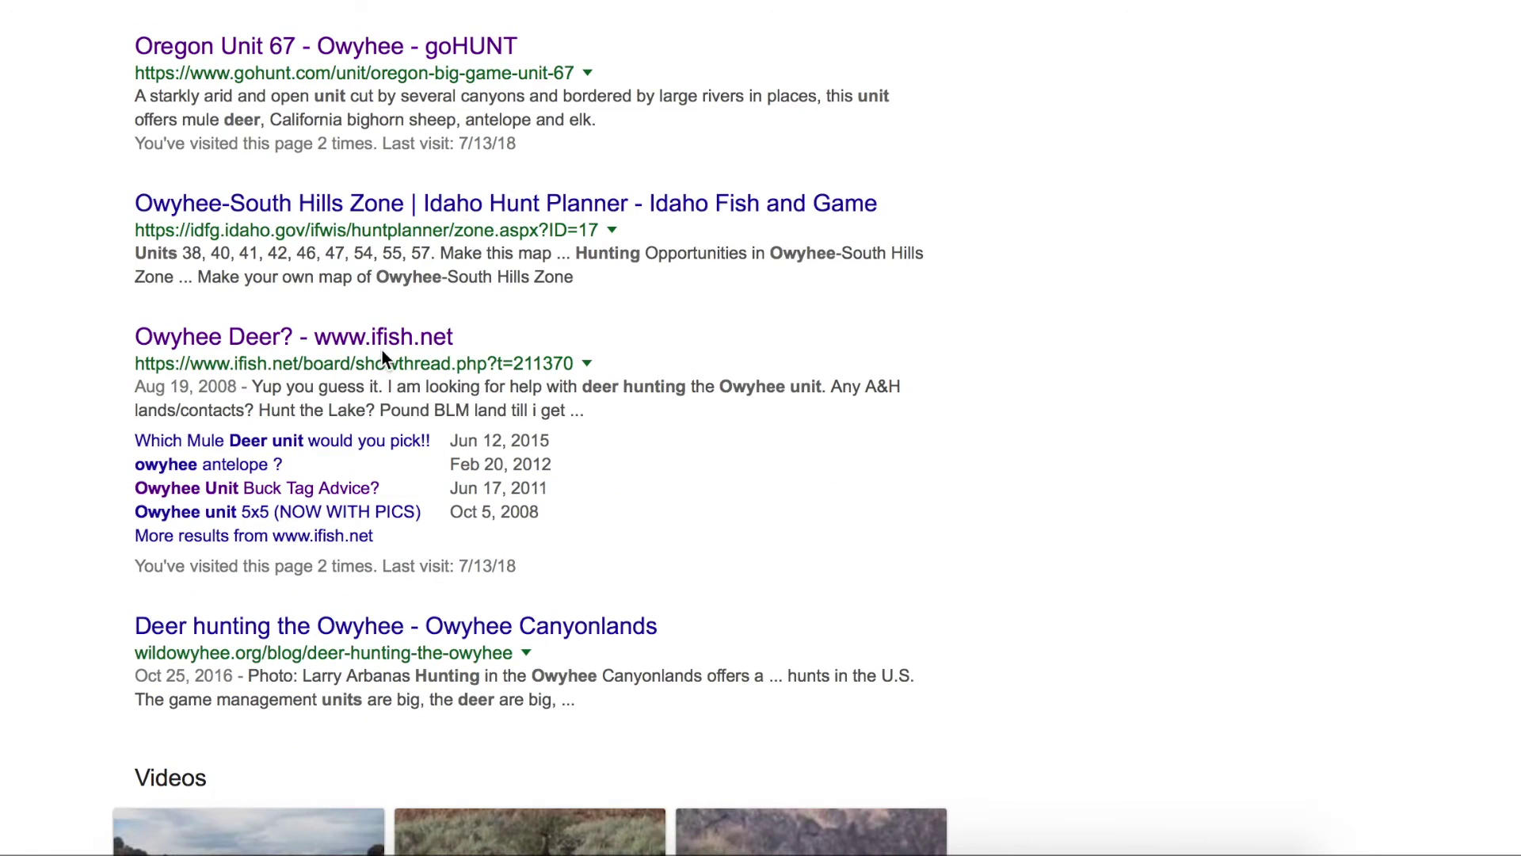
Open the ifish.net 'Owyhee Deer?' result and go to the forum's Search Forums page
click(383, 336)
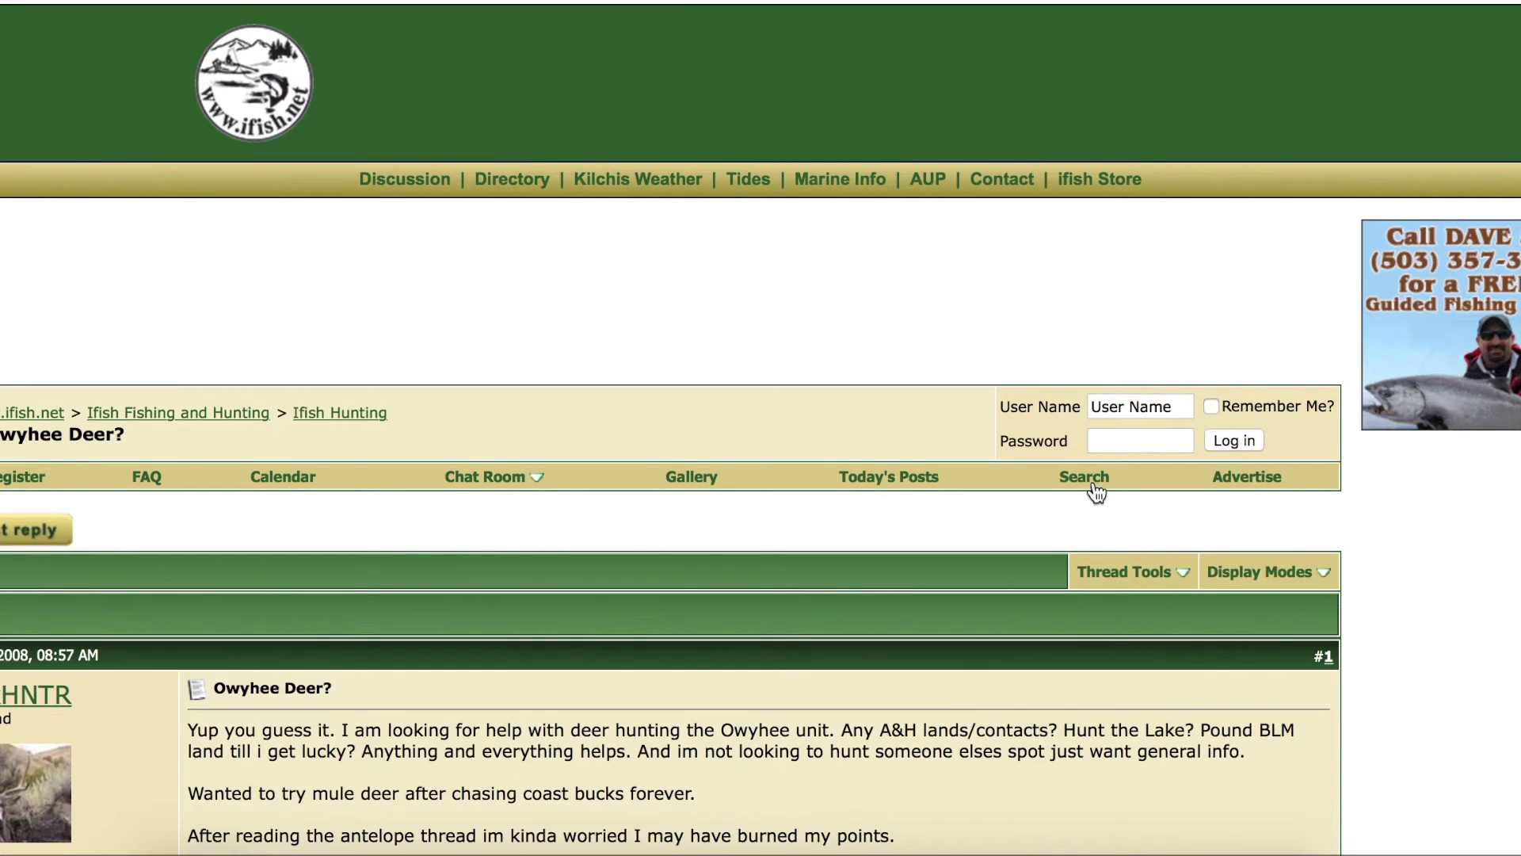
click(1075, 483)
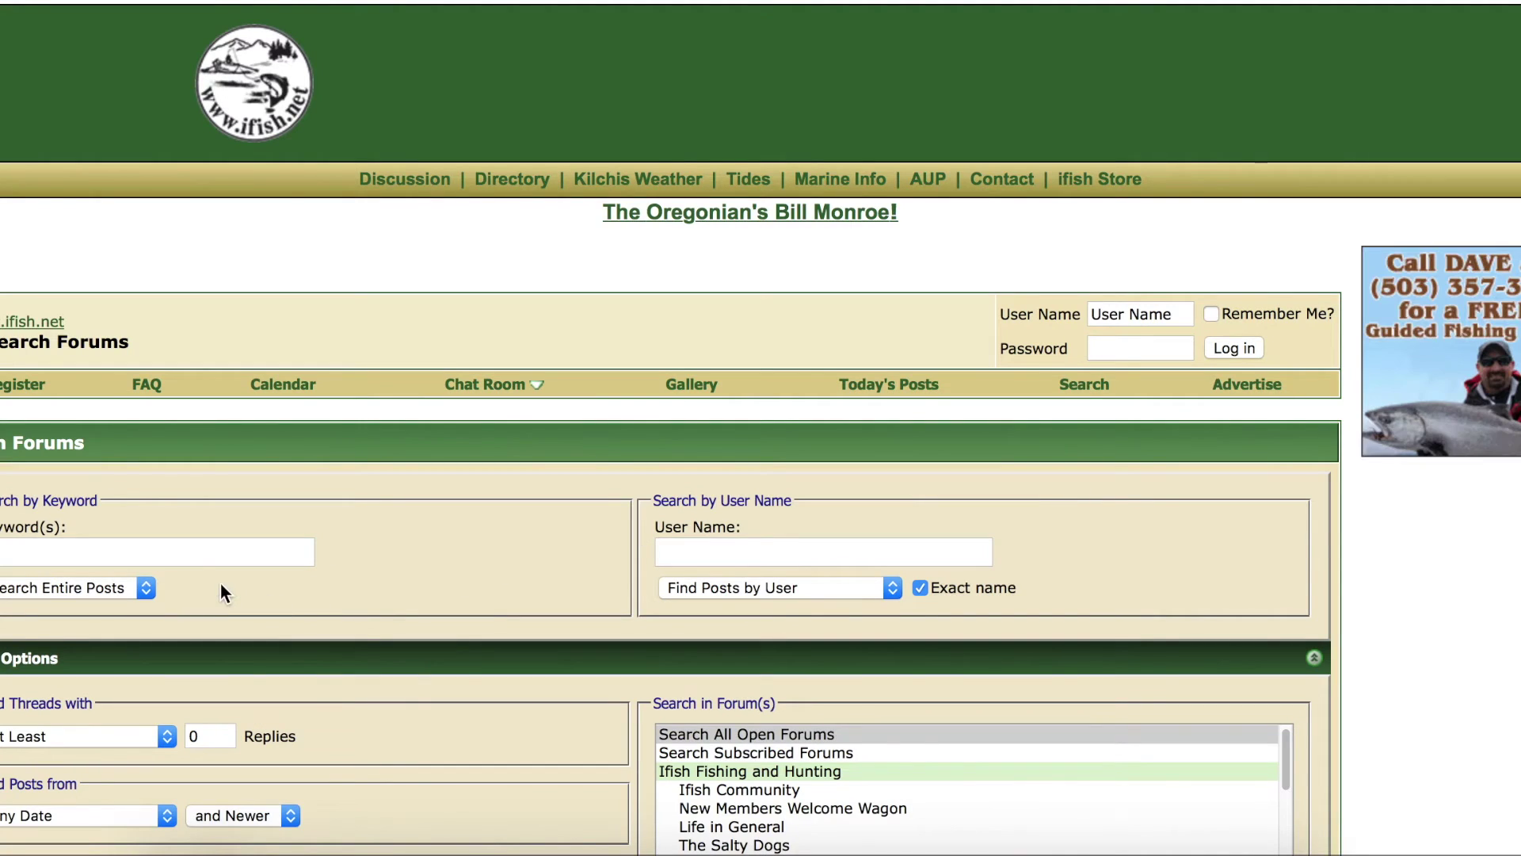
Search the ifish forums for 'owyhee deer', resubmitting after passing the reCAPTCHA check
click(174, 563)
text(owyh)
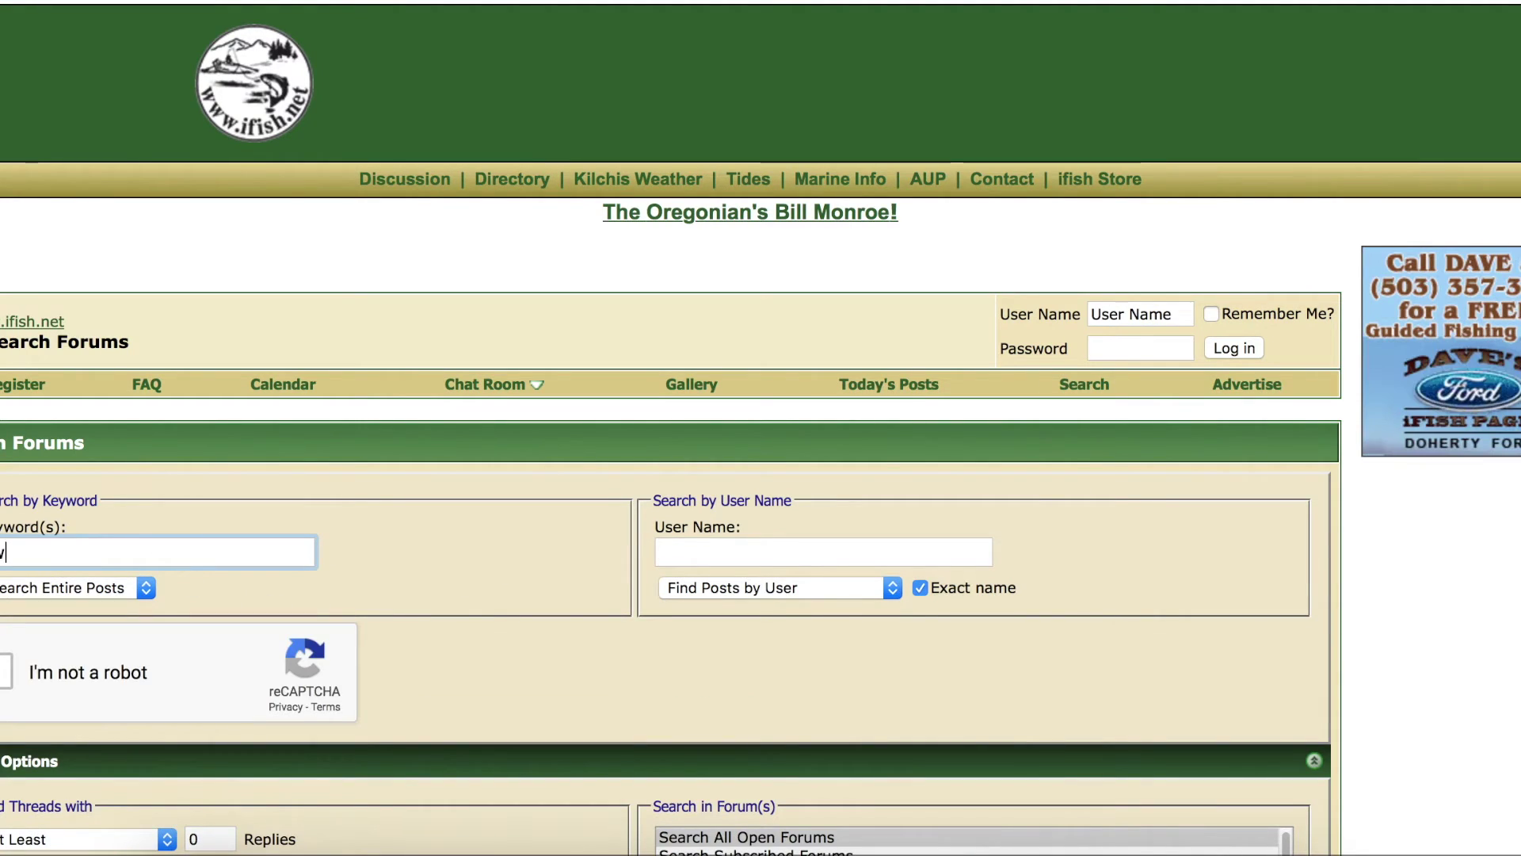
text(ee deer)
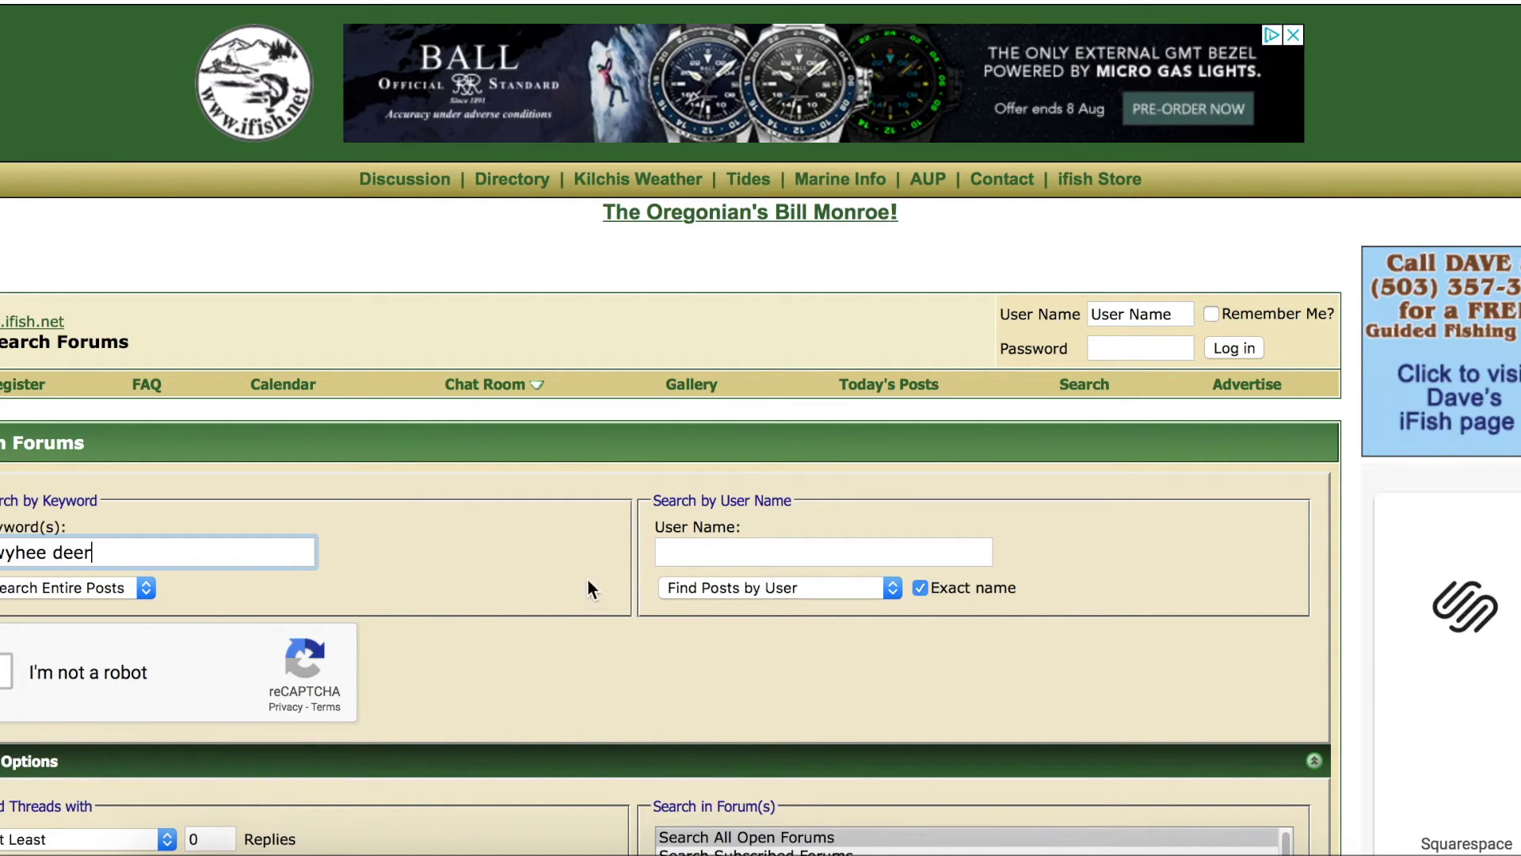
scroll(587, 577, down, 2)
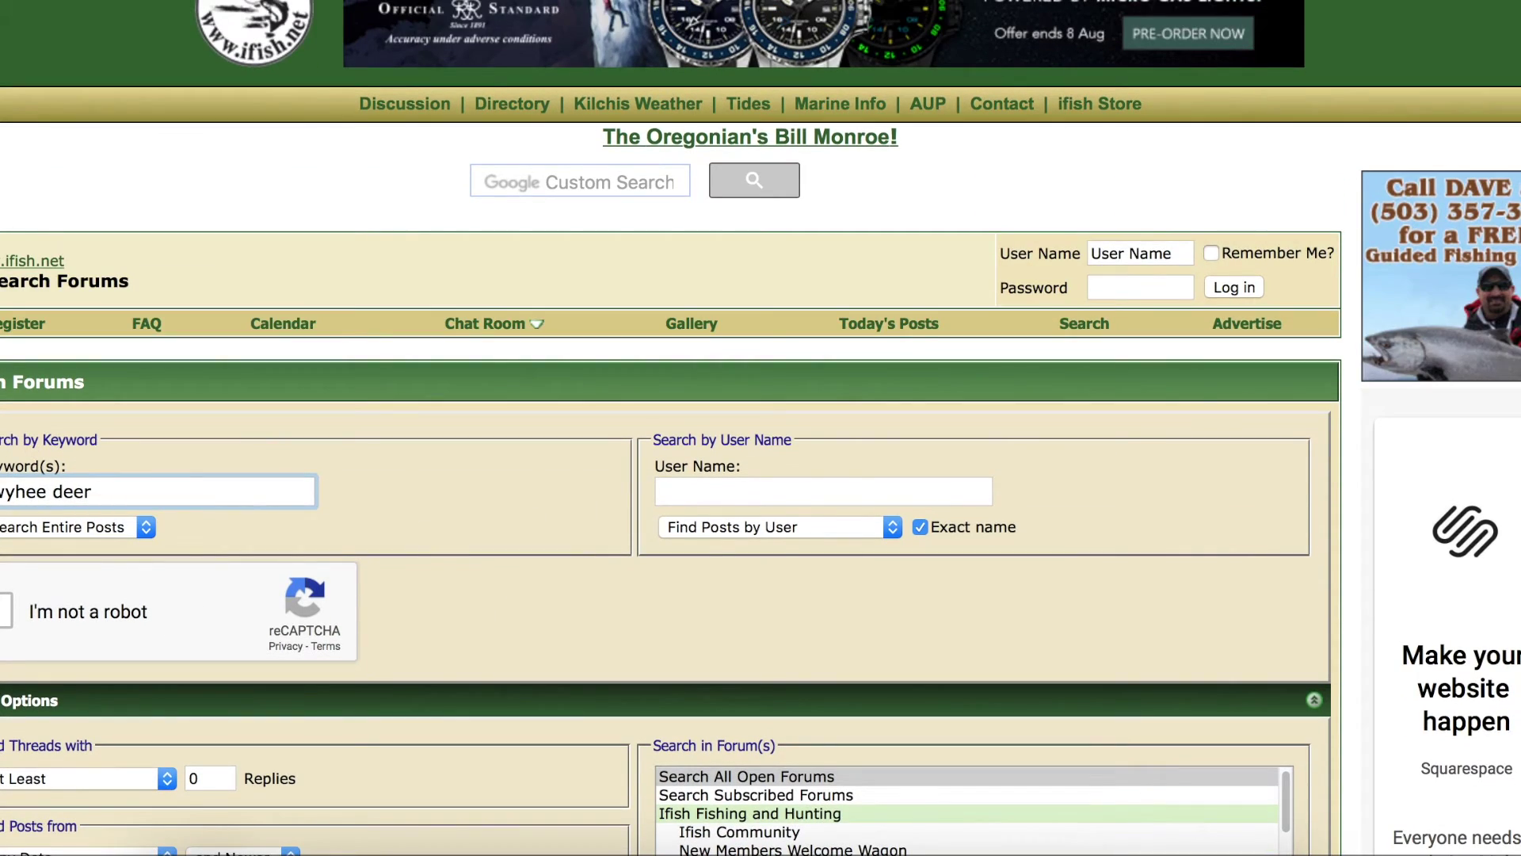
key(Return)
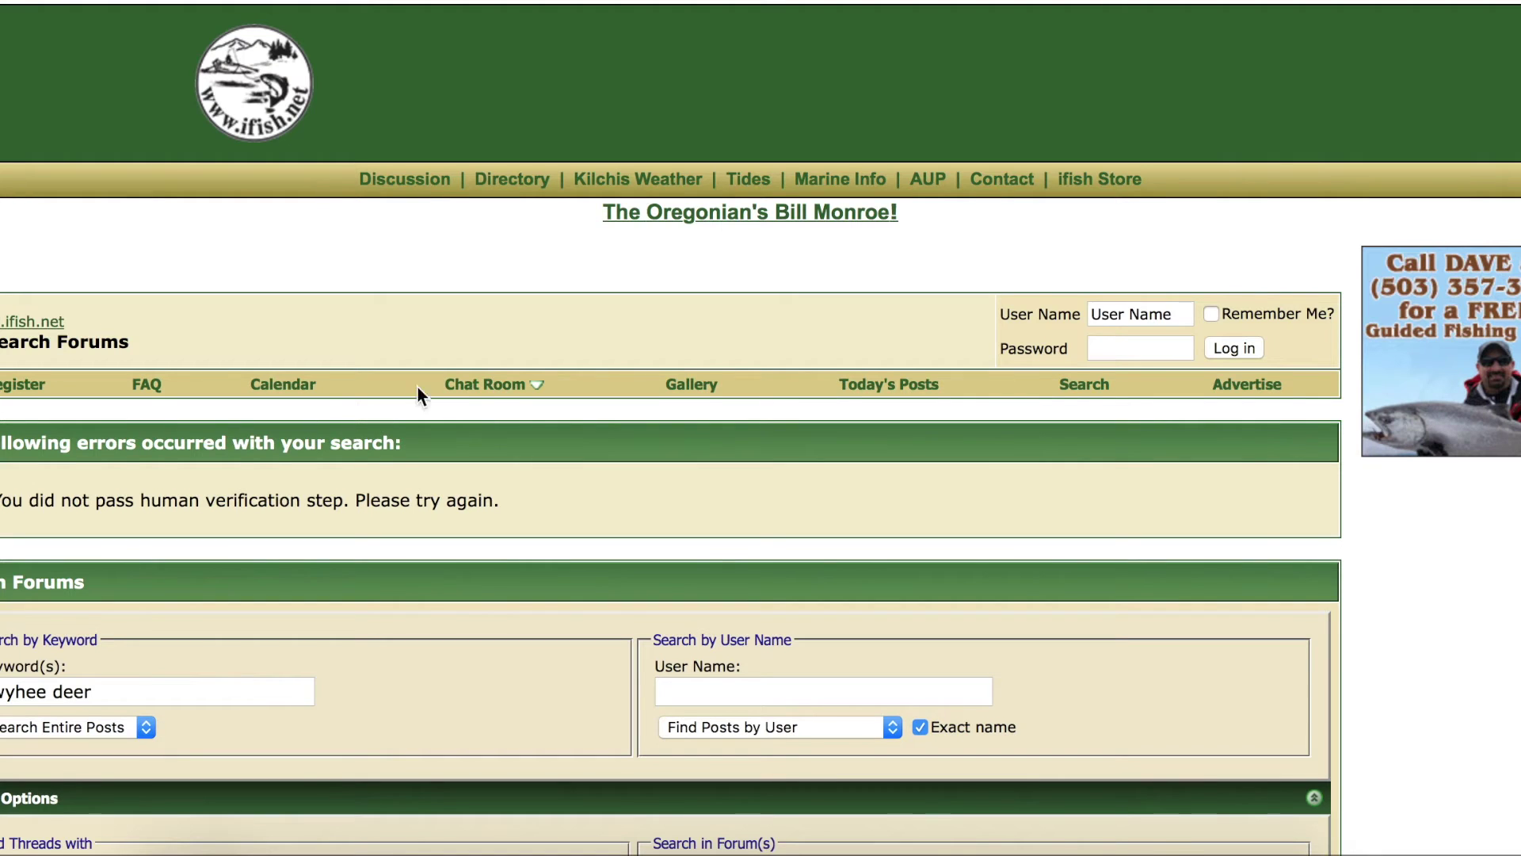
scroll(295, 618, down, 1)
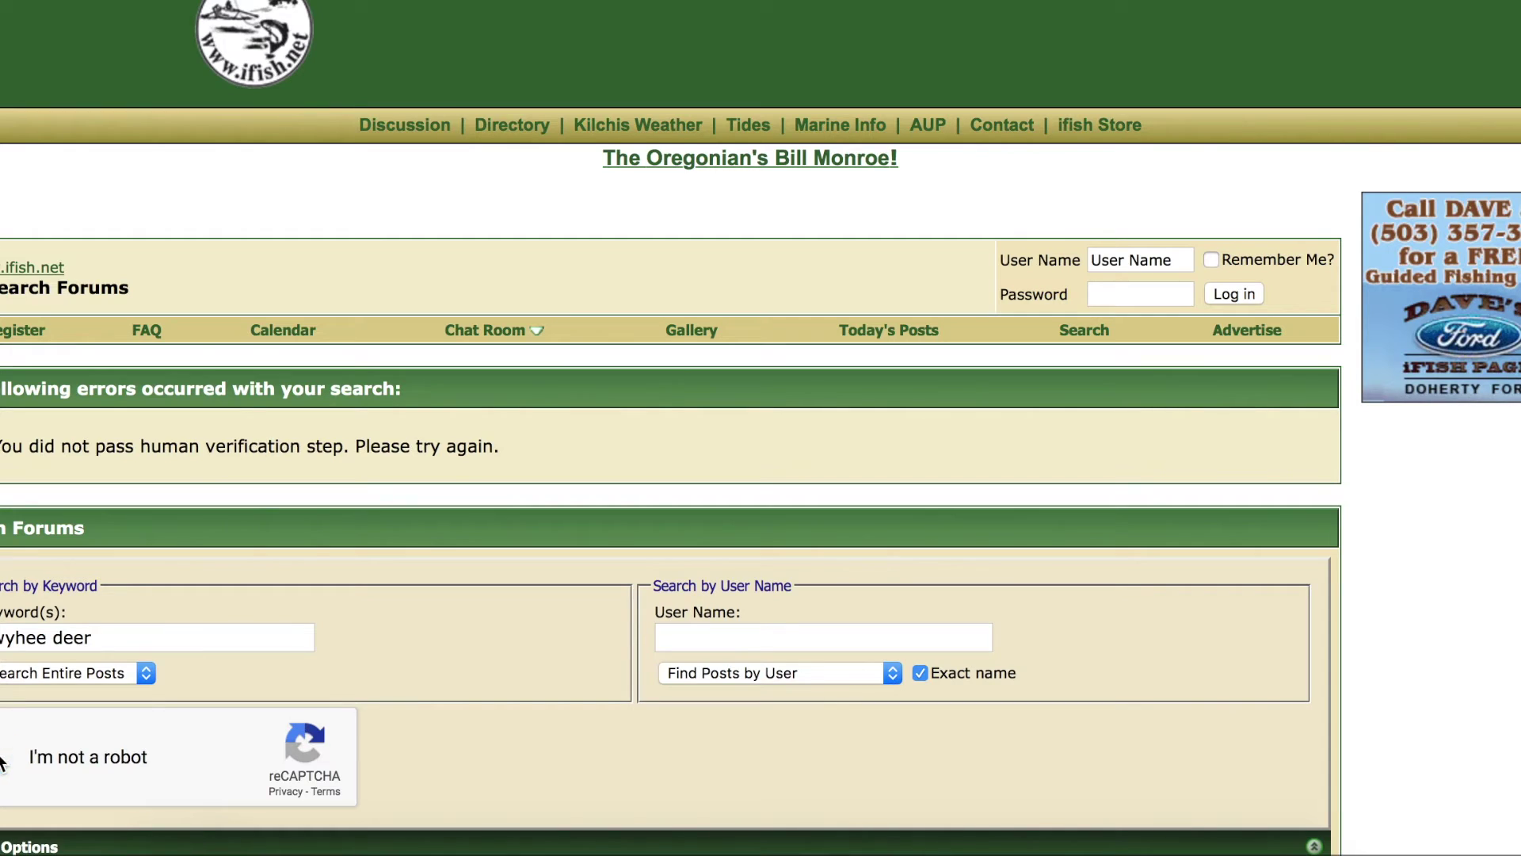
click(171, 645)
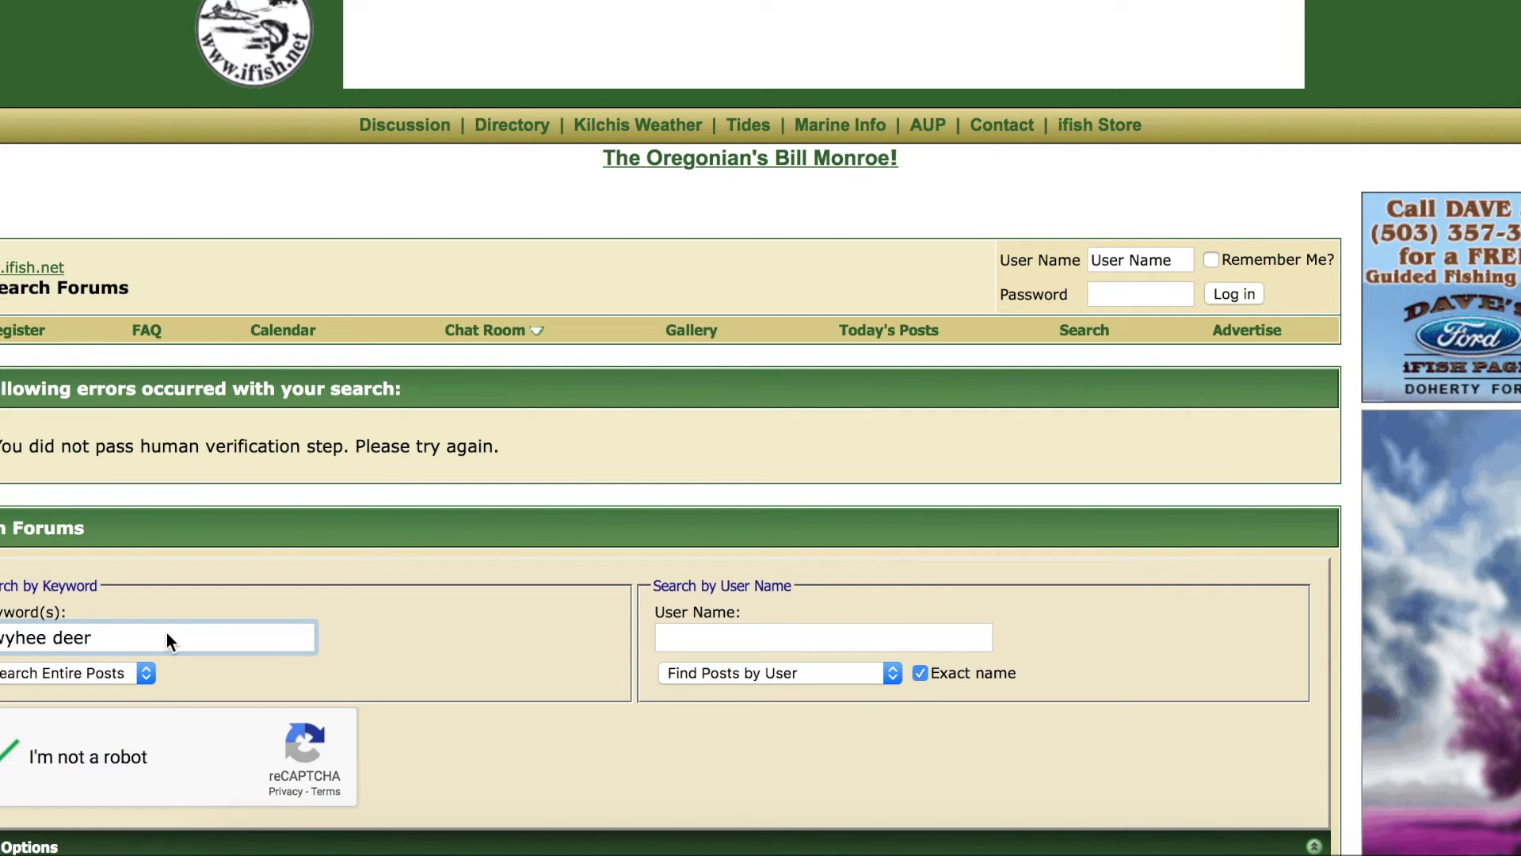
key(Return)
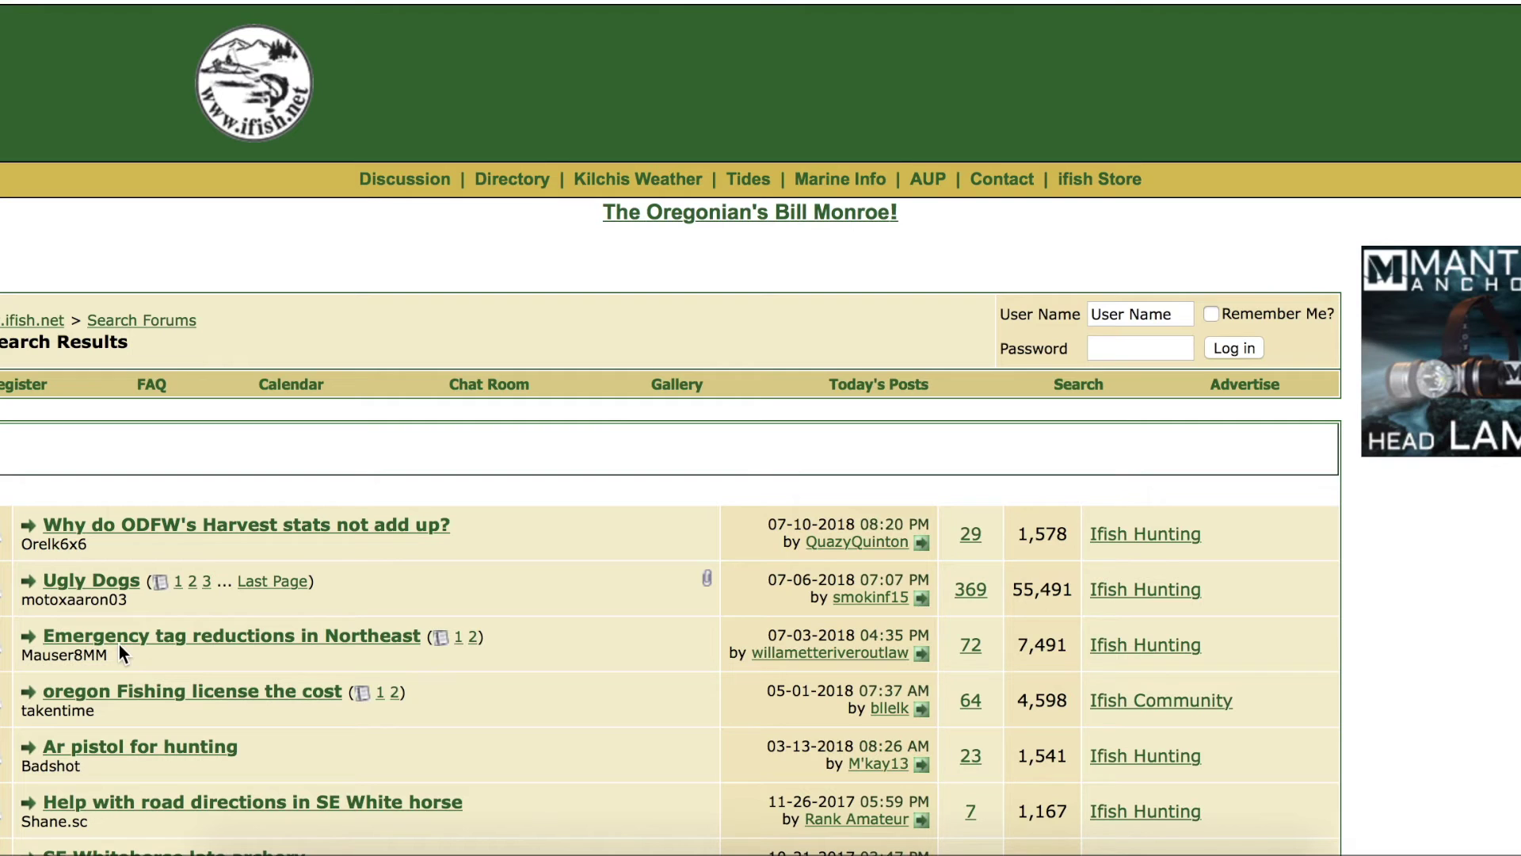
Scan the 13 ifish threads for owyhee and deer, then return to the onX map tab
scroll(118, 644, down, 5)
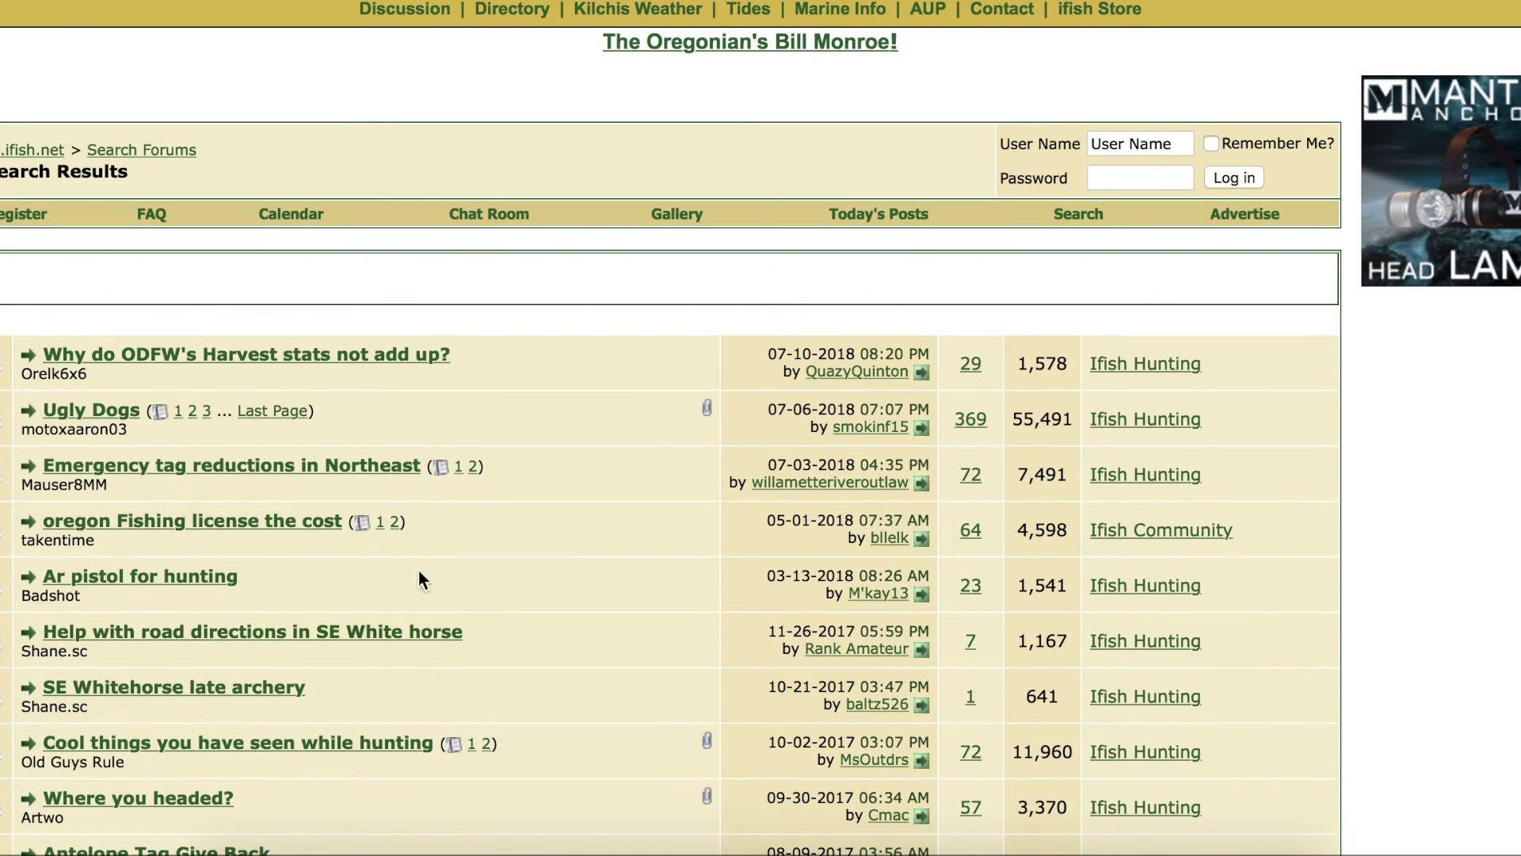
scroll(604, 475, down, 2)
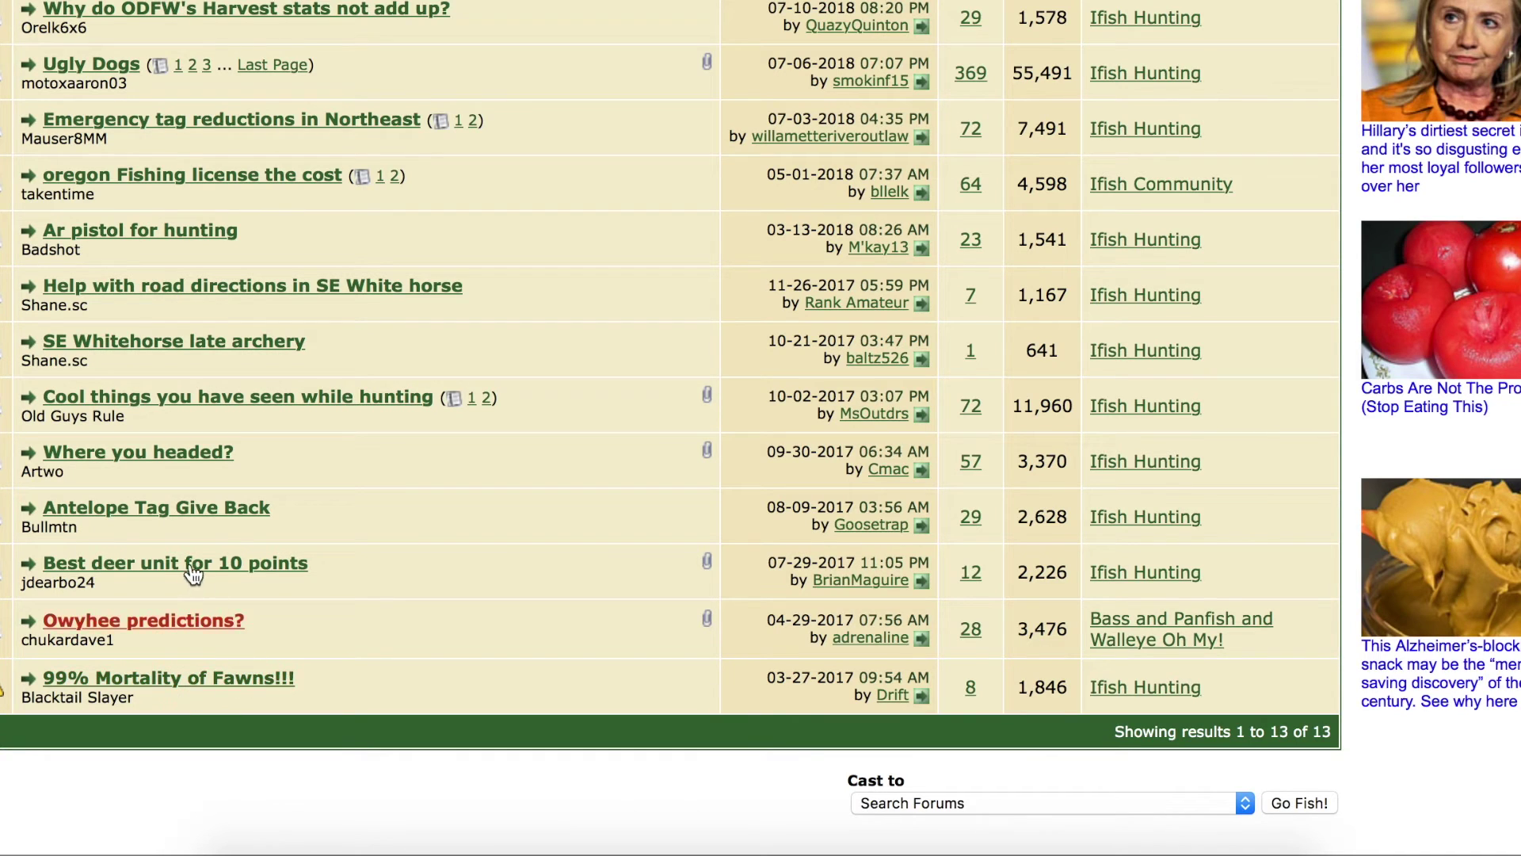
scroll(523, 281, up, 2)
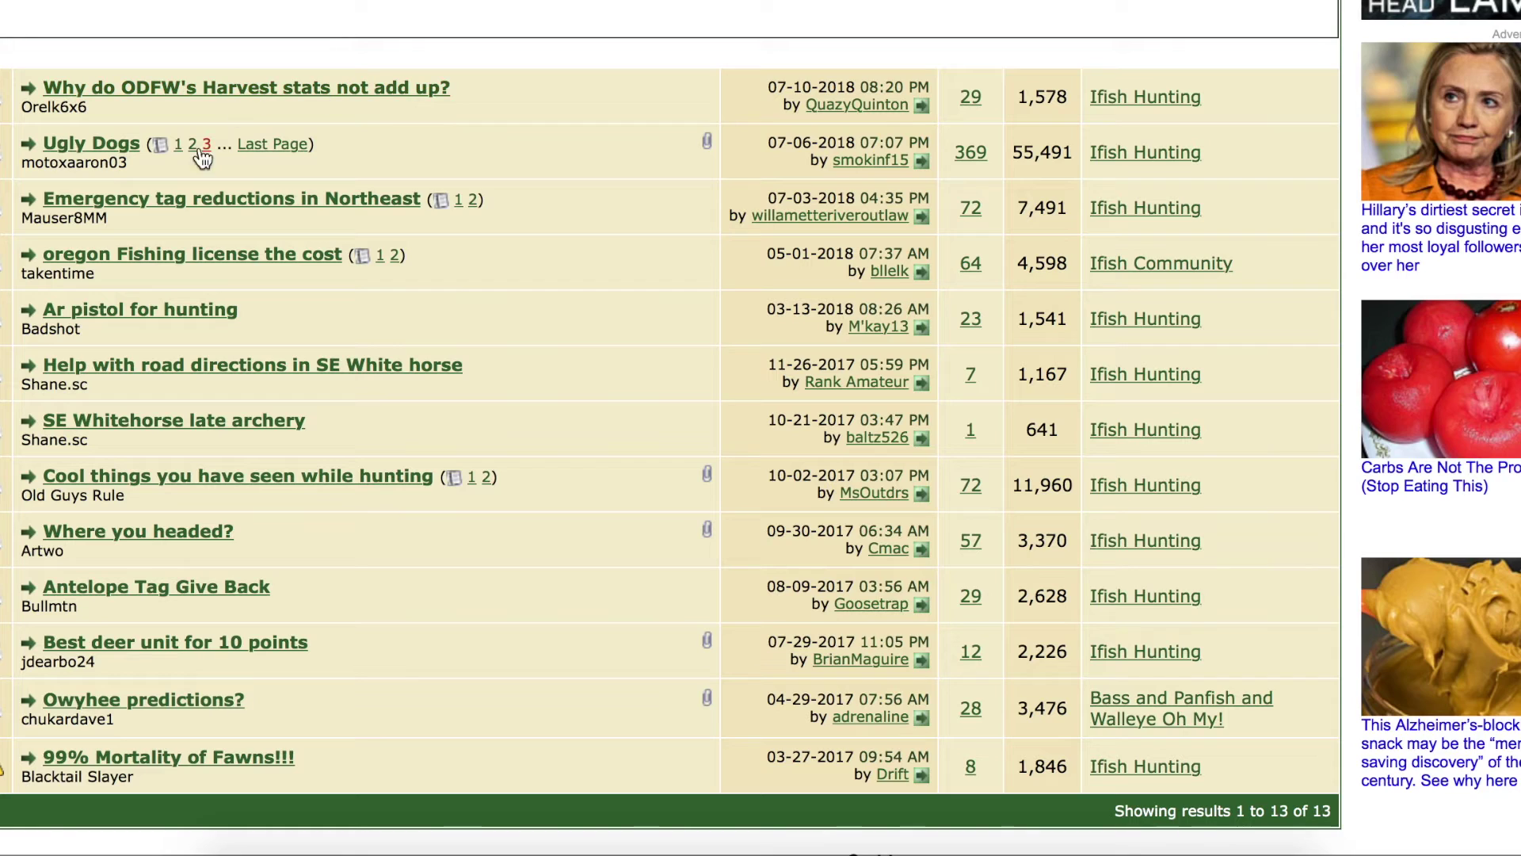
scroll(218, 416, up, 1)
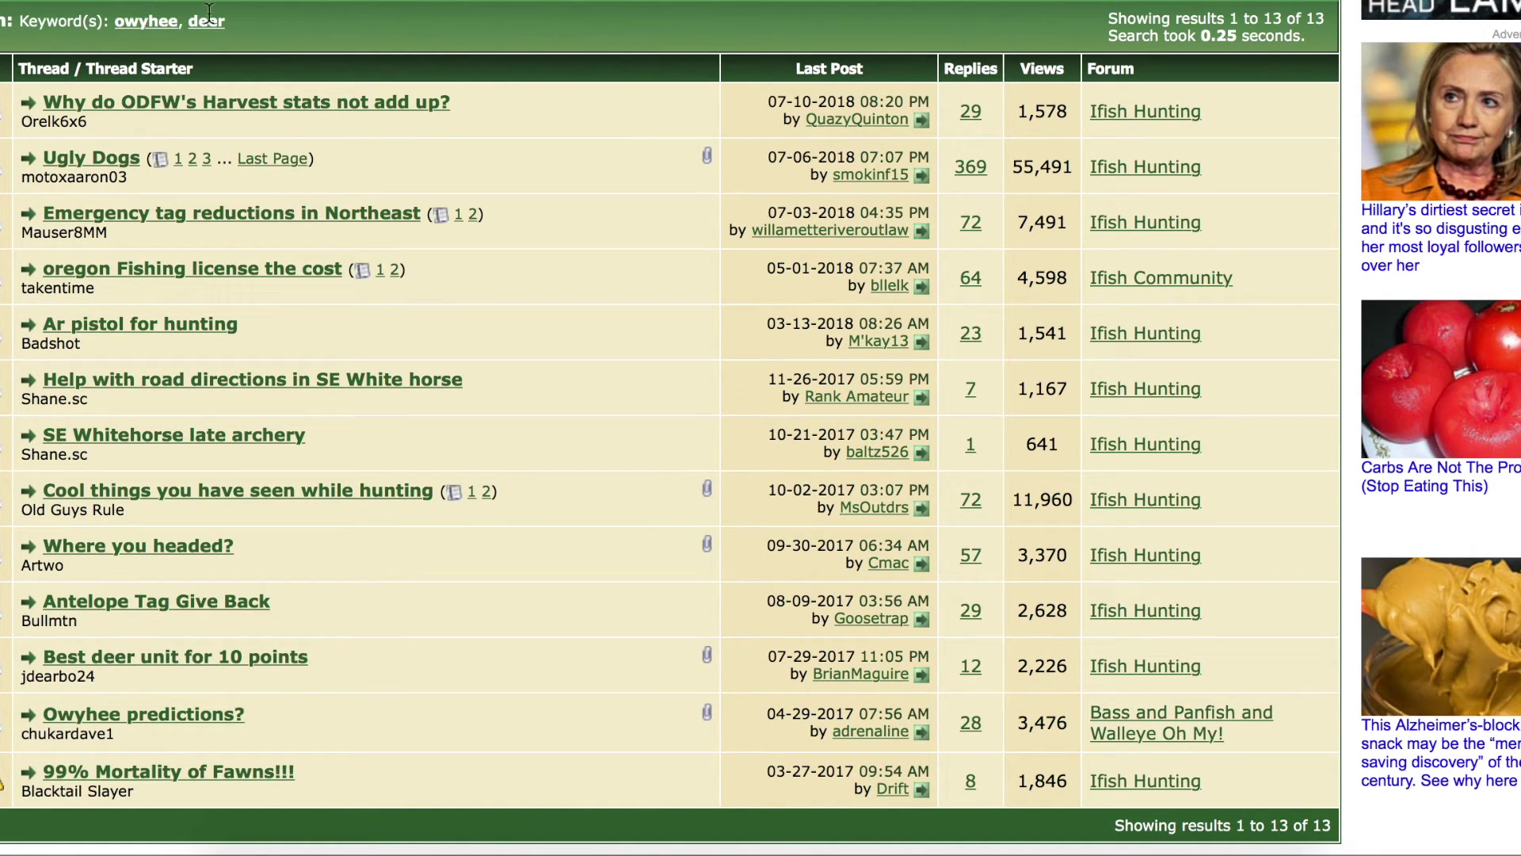
click(521, 1)
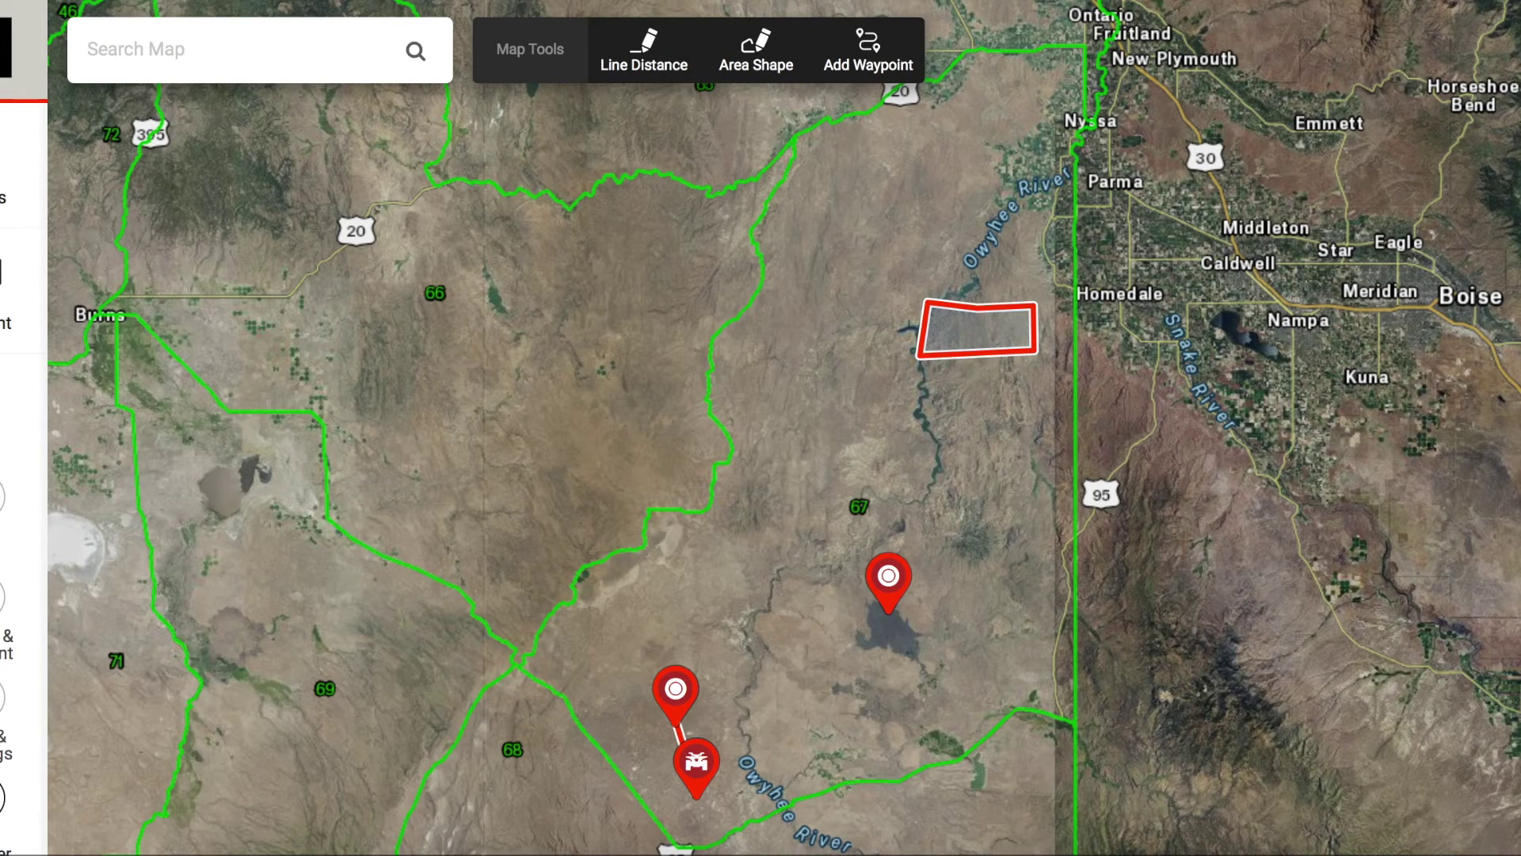